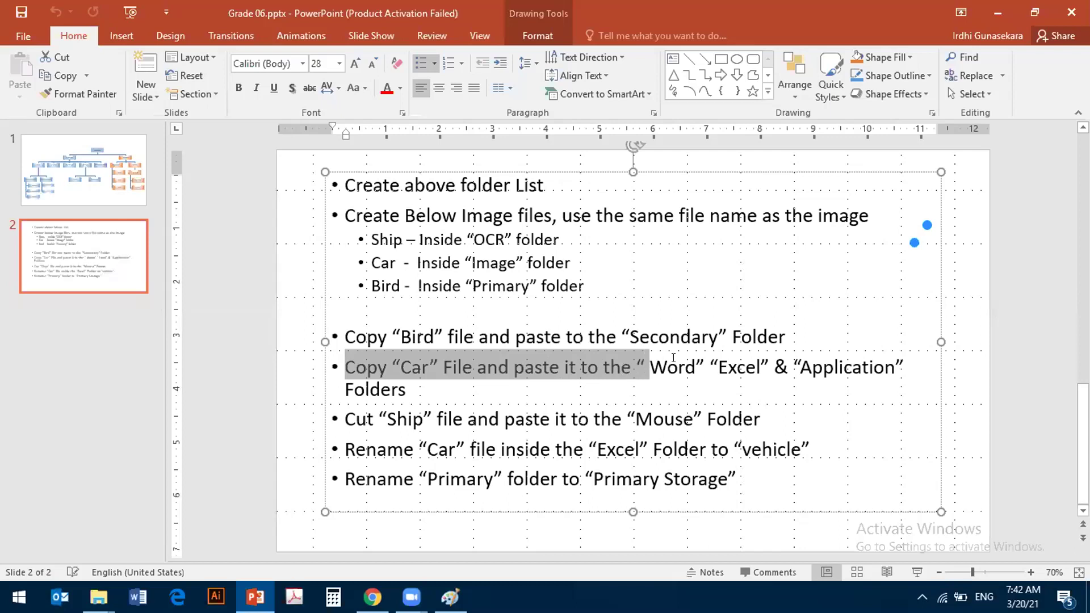
Step: Compare the slide 2 instruction on copying the "Car" file to the Word, Excel and Application folders with the folder chart on slide 1
left_click(776, 369)
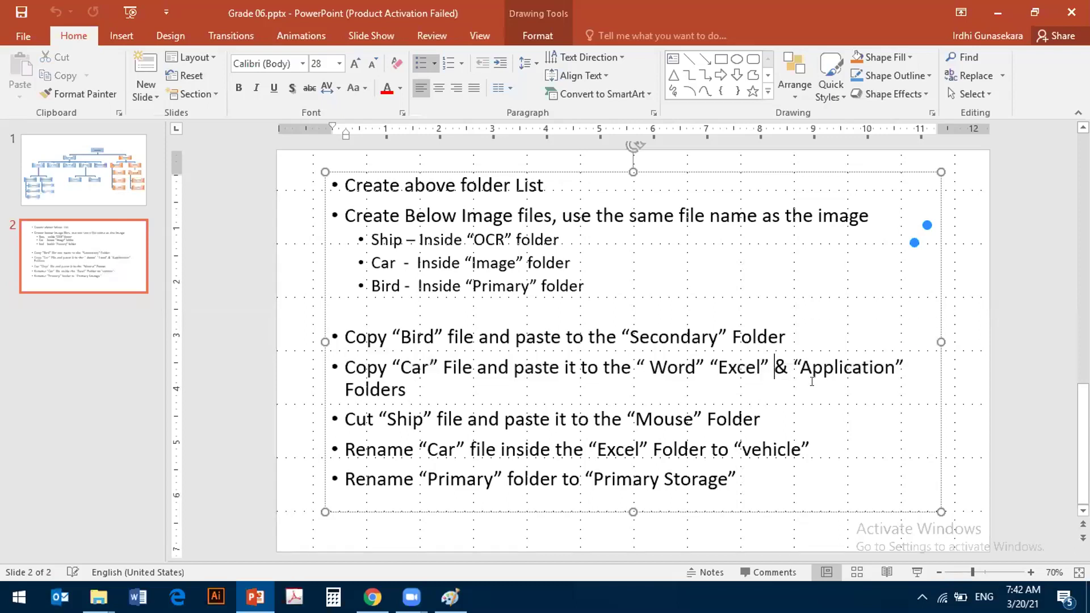
left_click_drag(411, 390, 330, 358)
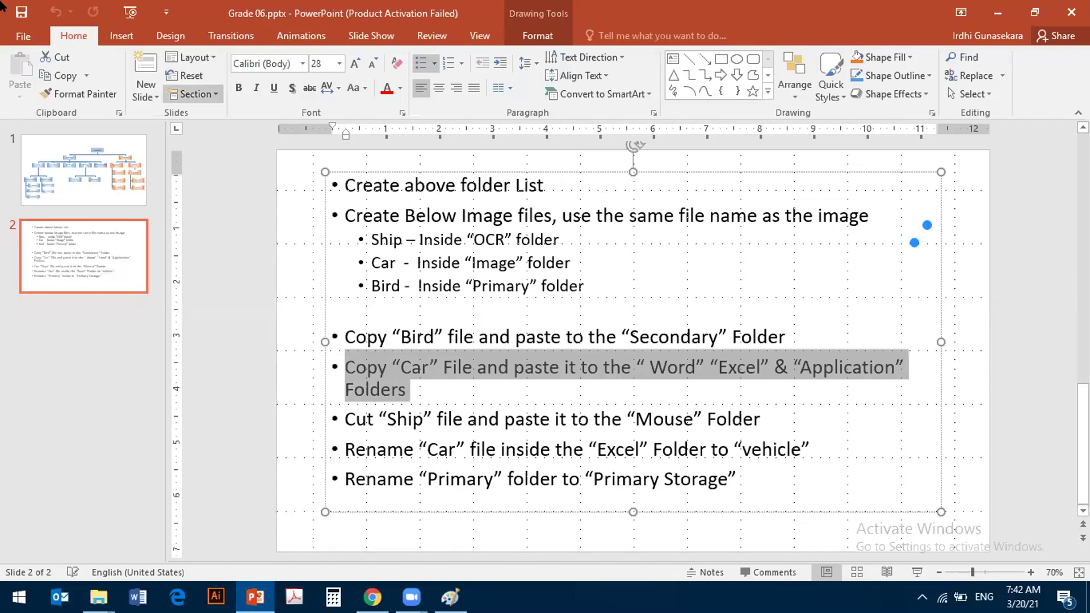
left_click(44, 169)
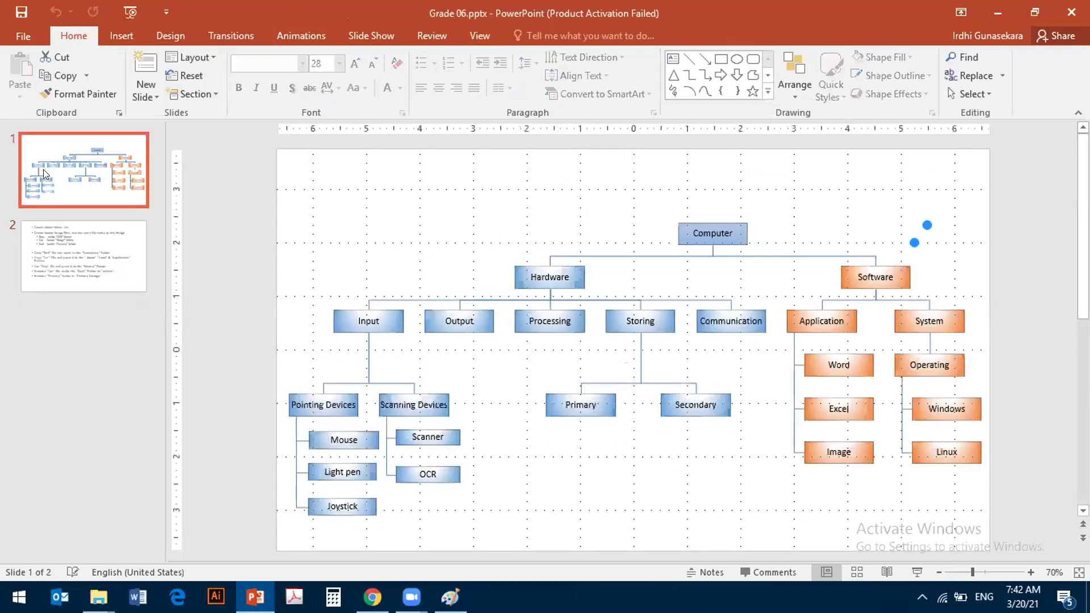
left_click(44, 234)
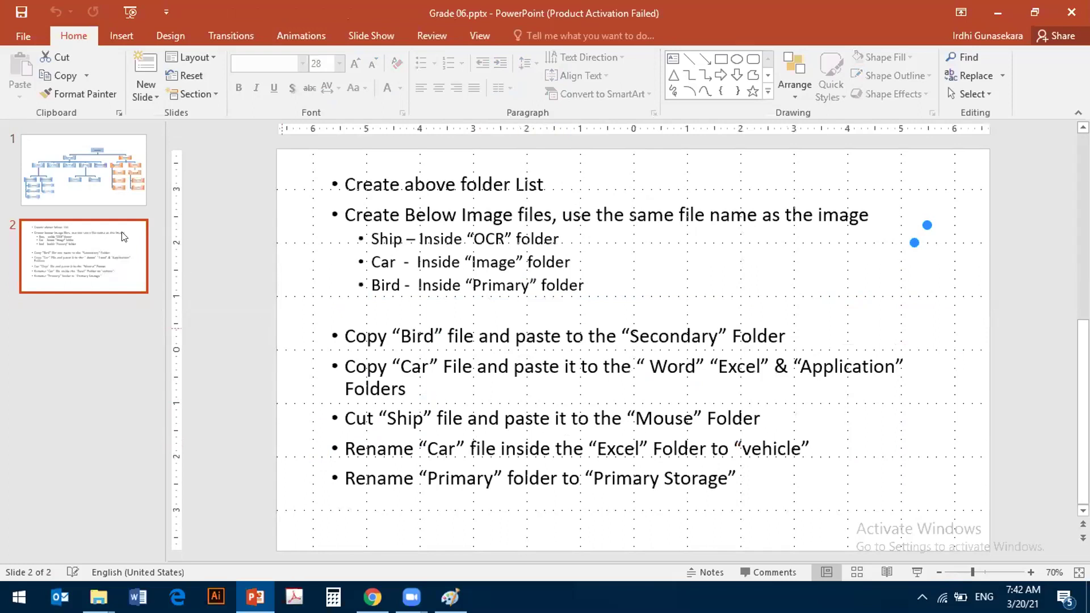
left_click(106, 186)
left_click(94, 268)
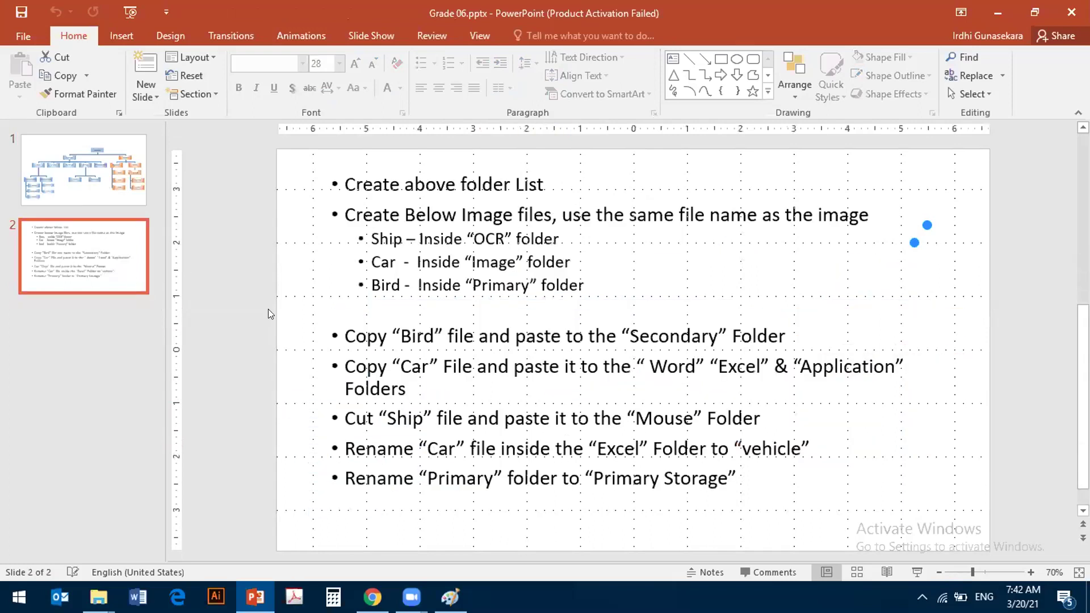
left_click(125, 204)
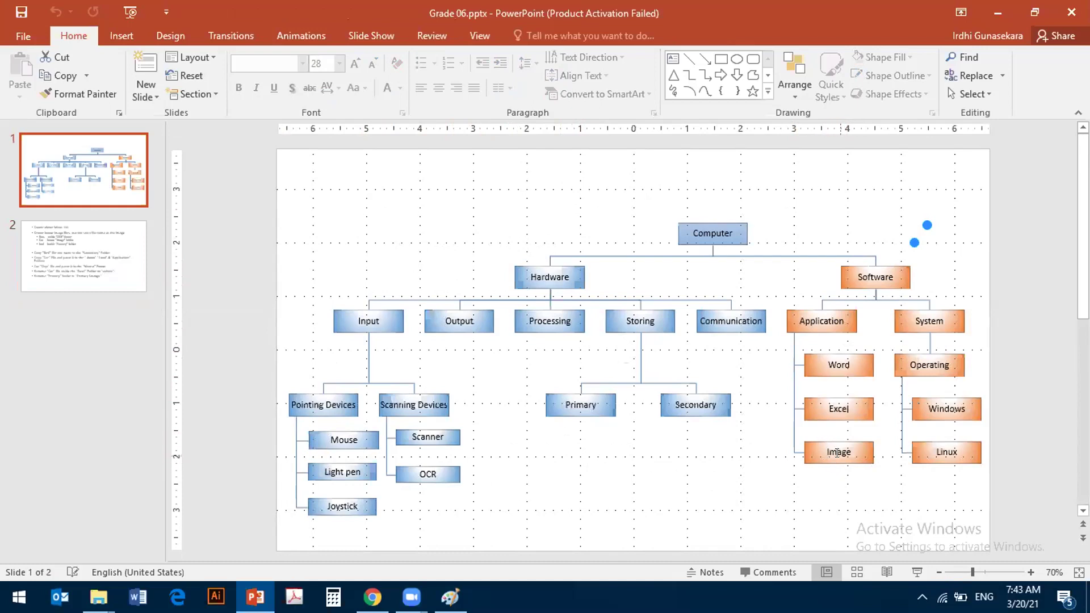
left_click(84, 255)
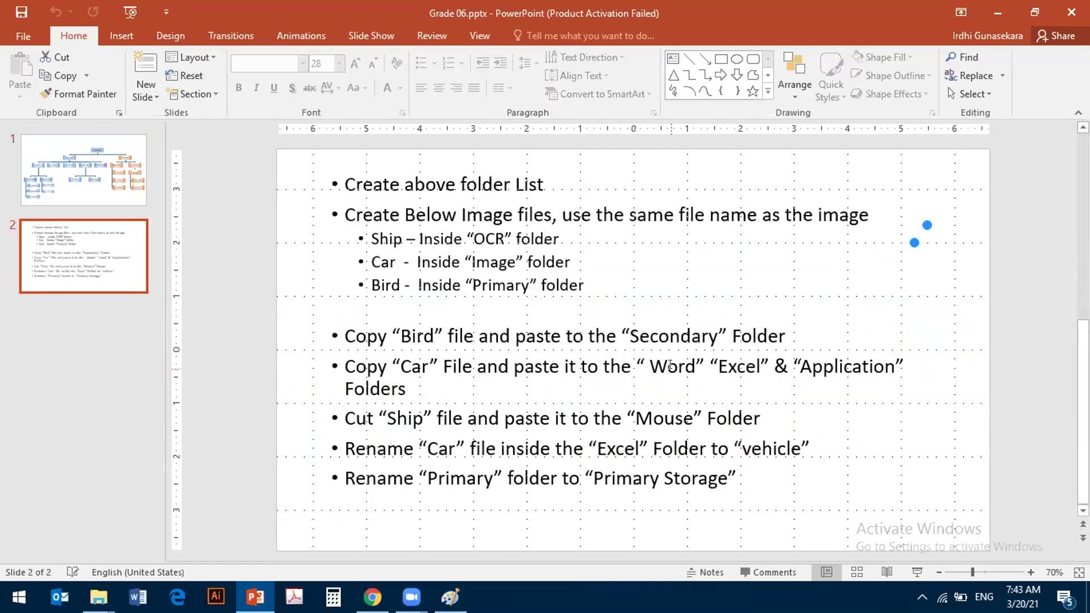
left_click(671, 366)
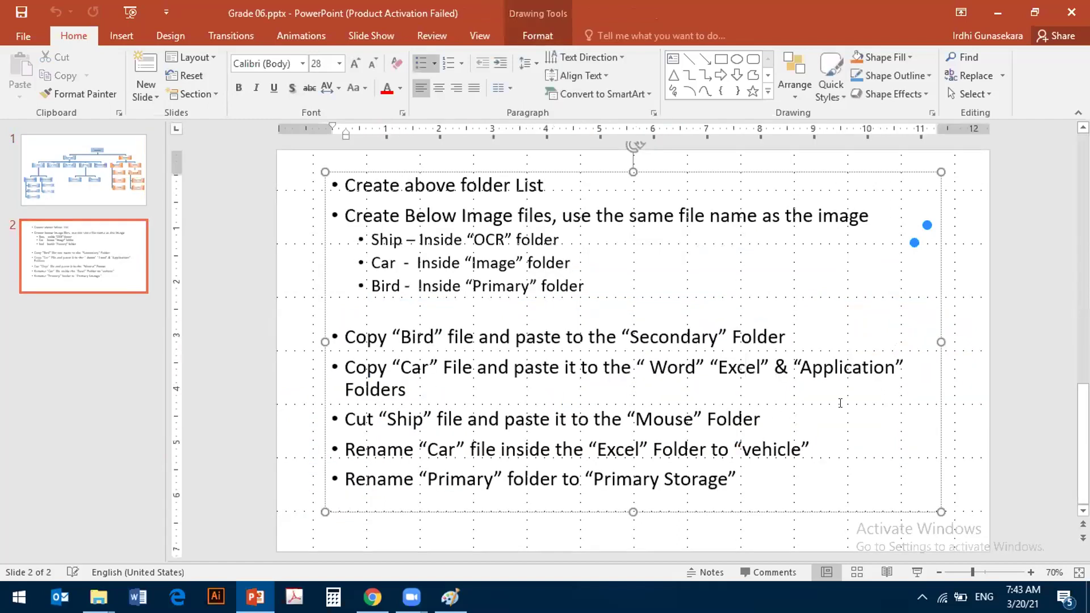
left_click(842, 368)
left_click(68, 176)
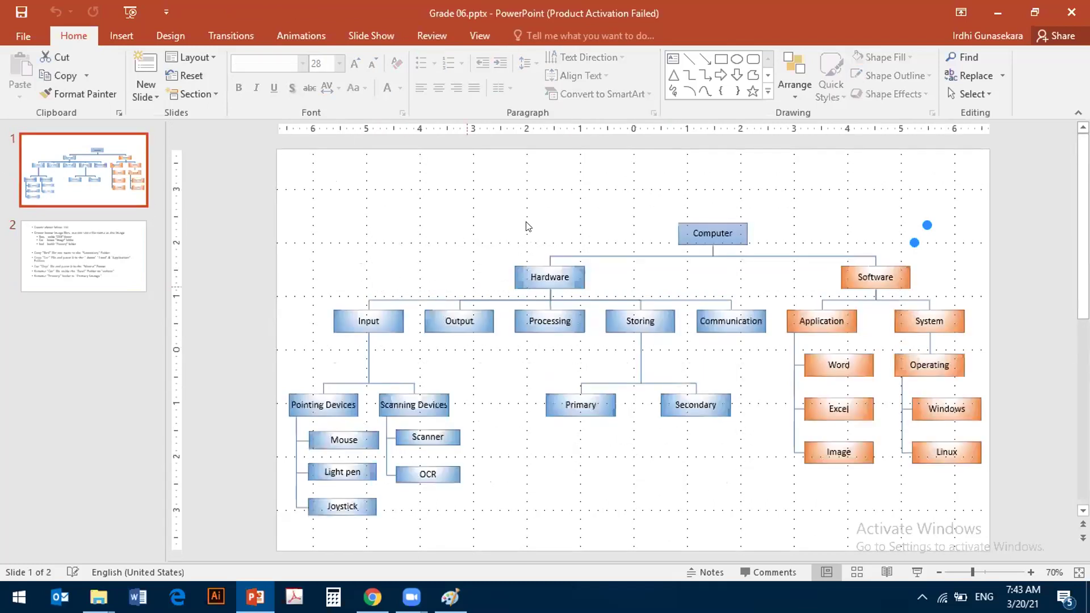
Step: Switch to File Explorer and go back from the Primary folder through Storing to the Hardware folder
left_click(1012, 1)
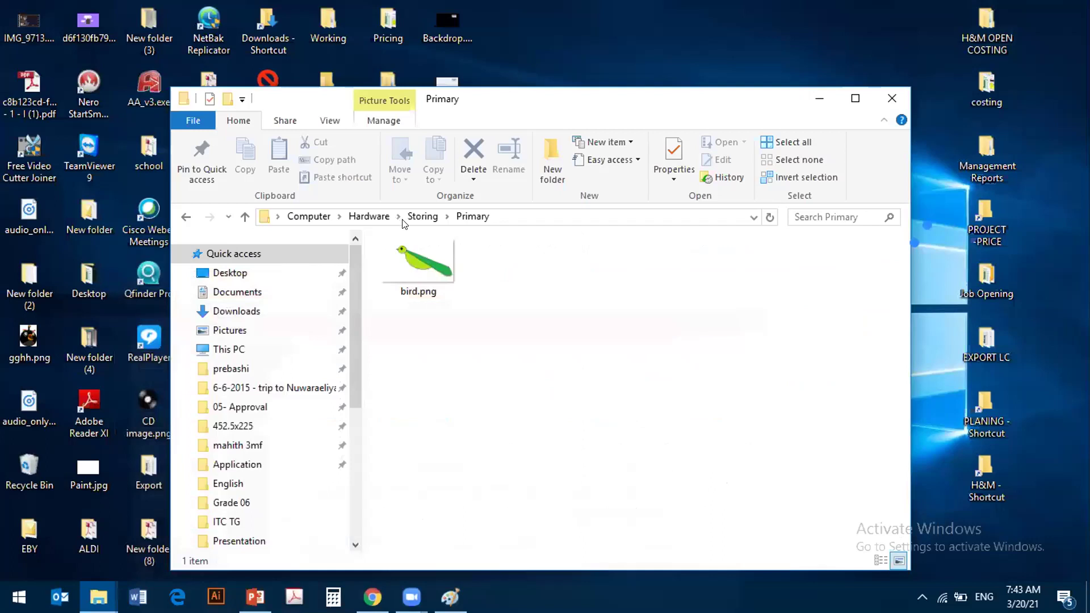
left_click(184, 215)
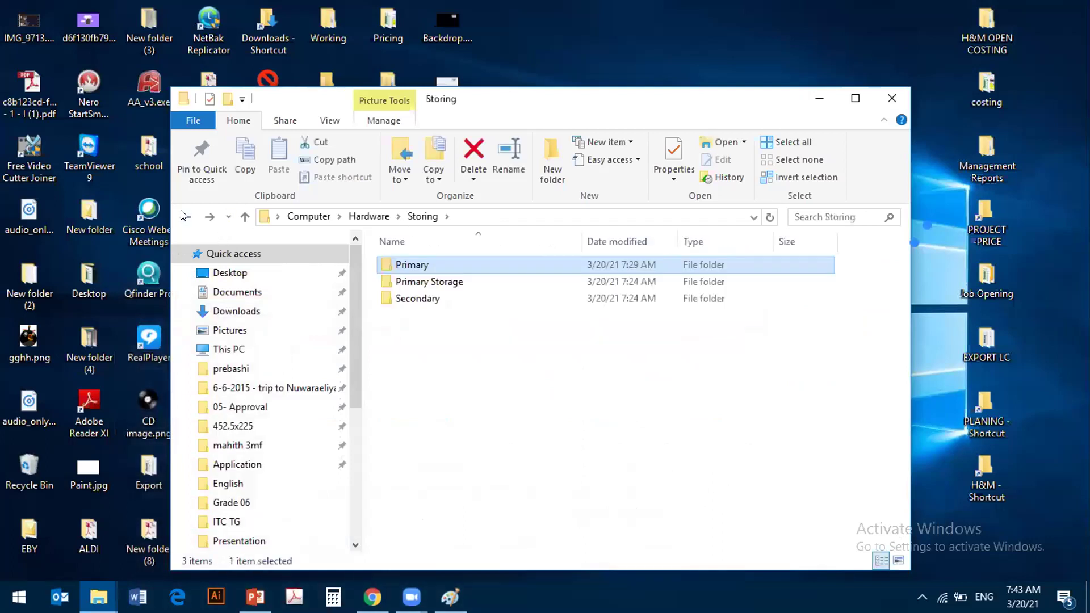
left_click(184, 216)
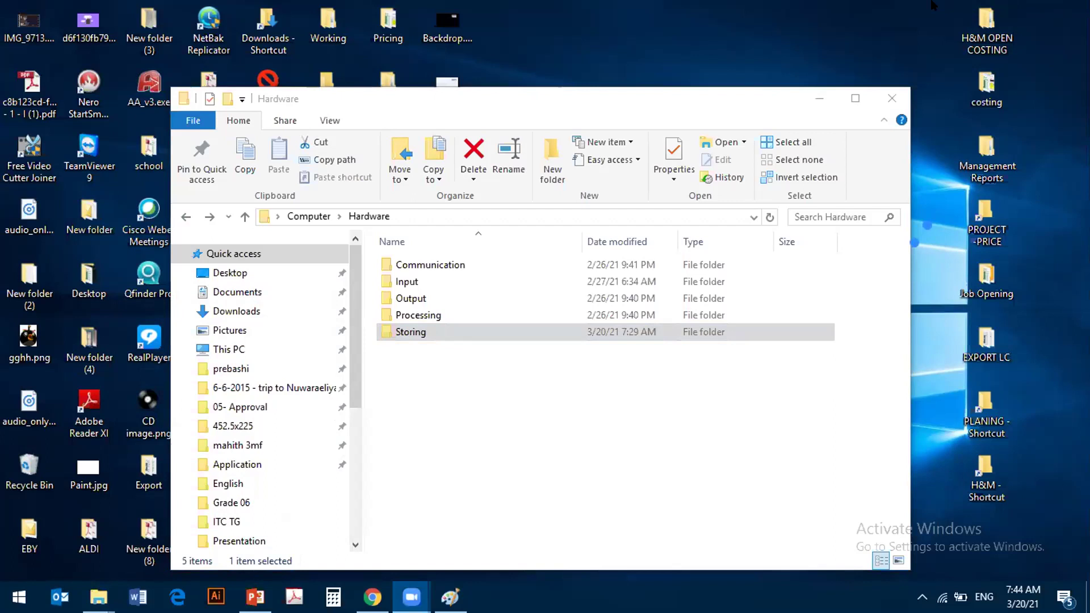
left_click(270, 588)
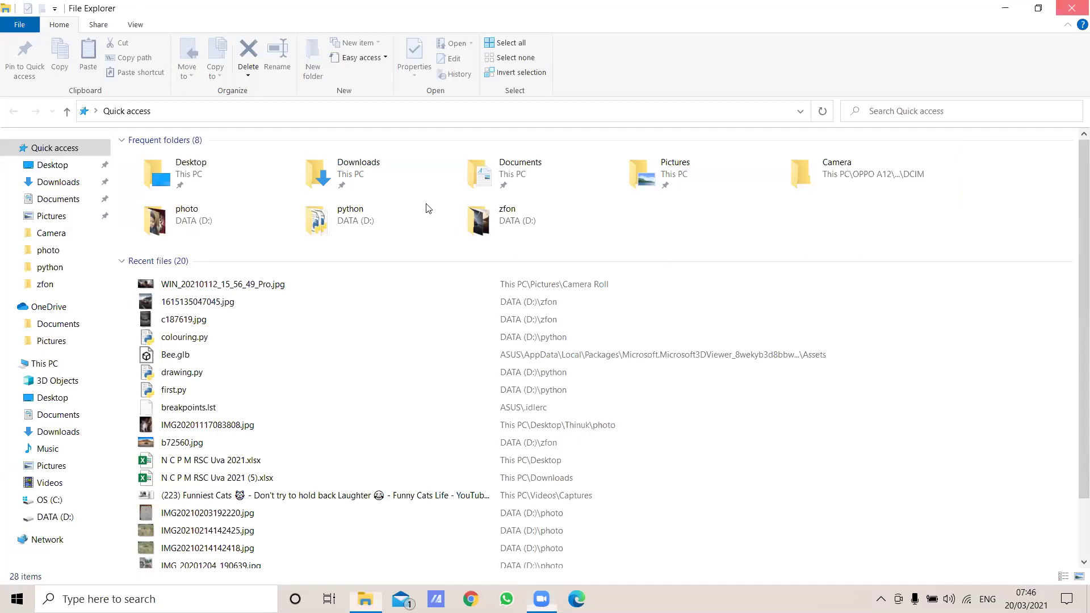
Step: Bring back the APPLICATION folder window from the desktop and navigate from it to the top level of the COMPUTER3 folder
key("super+d")
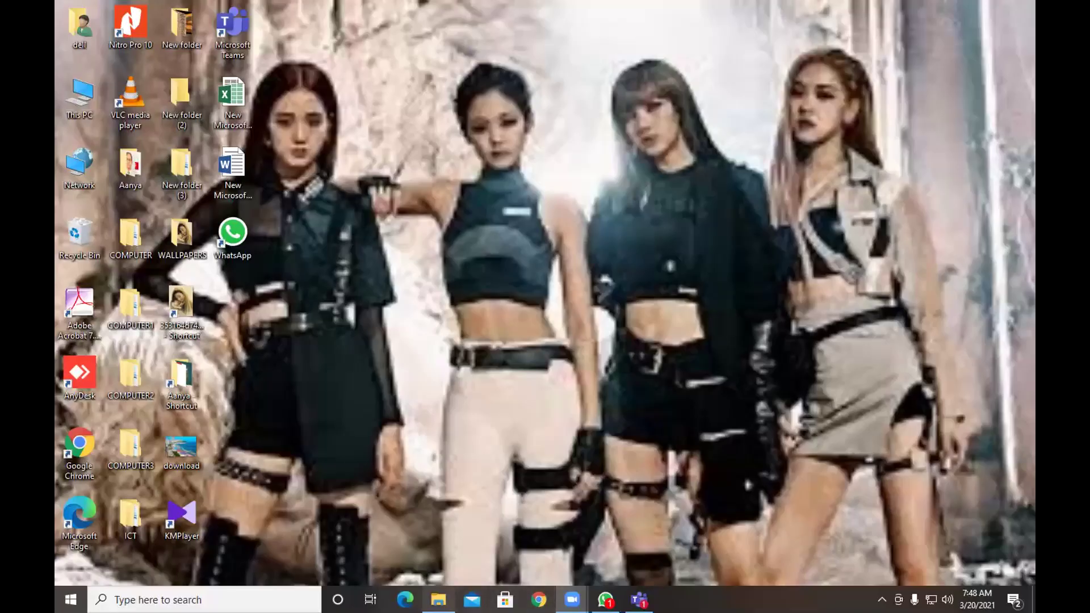
key("super+d")
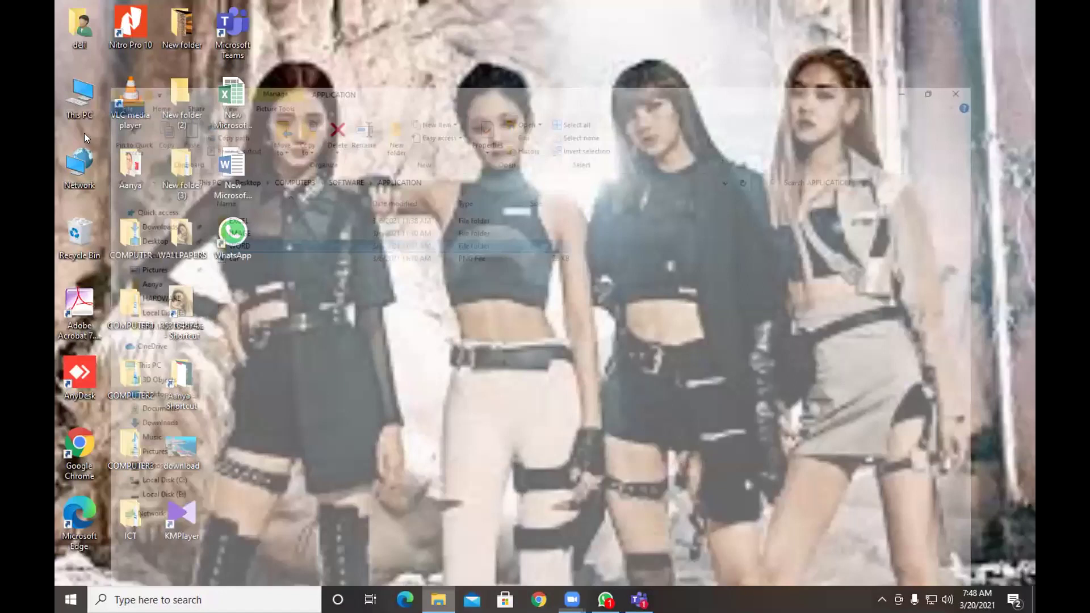
left_click(69, 108)
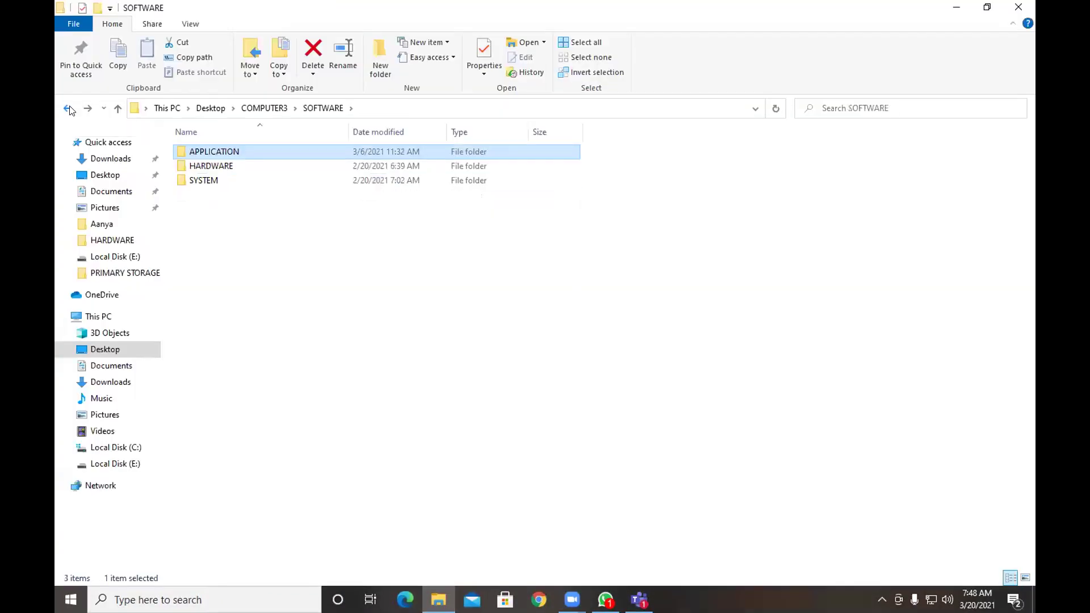
left_click(69, 108)
left_click(69, 108)
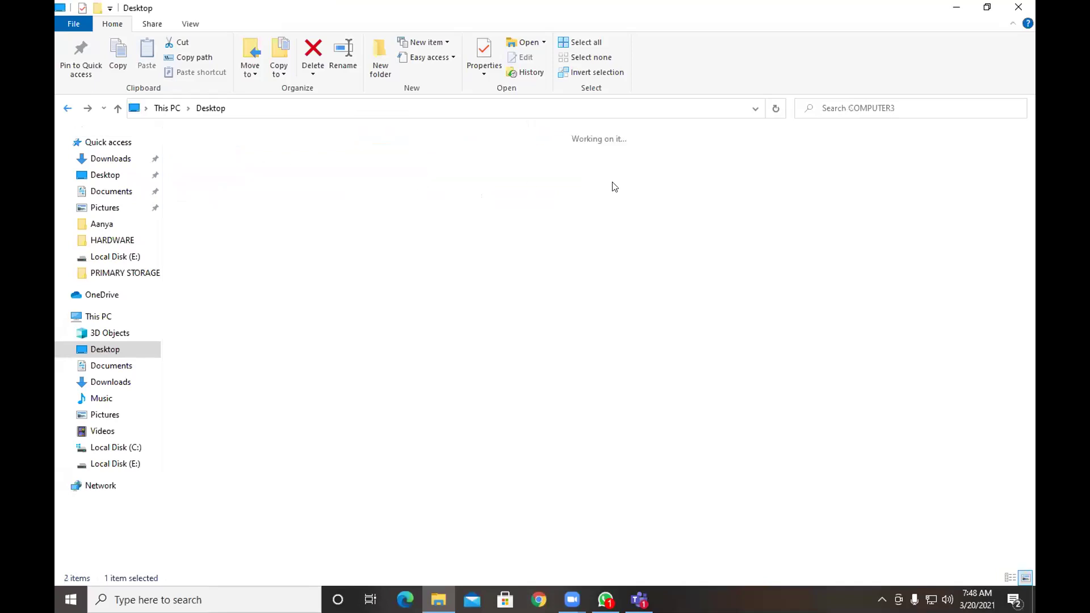
double_click(535, 169)
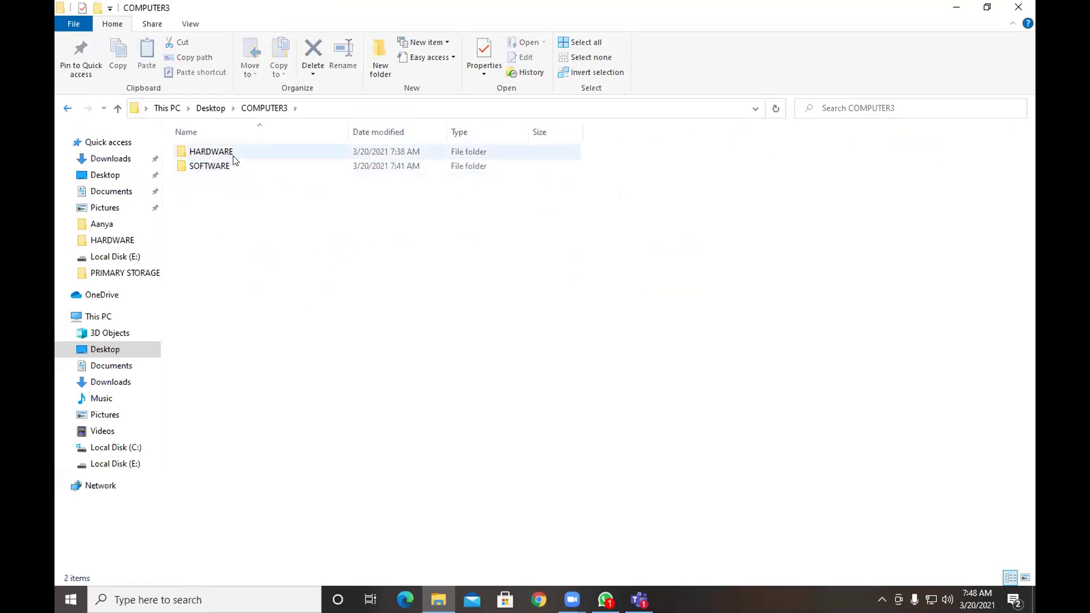
mouse_move(231, 161)
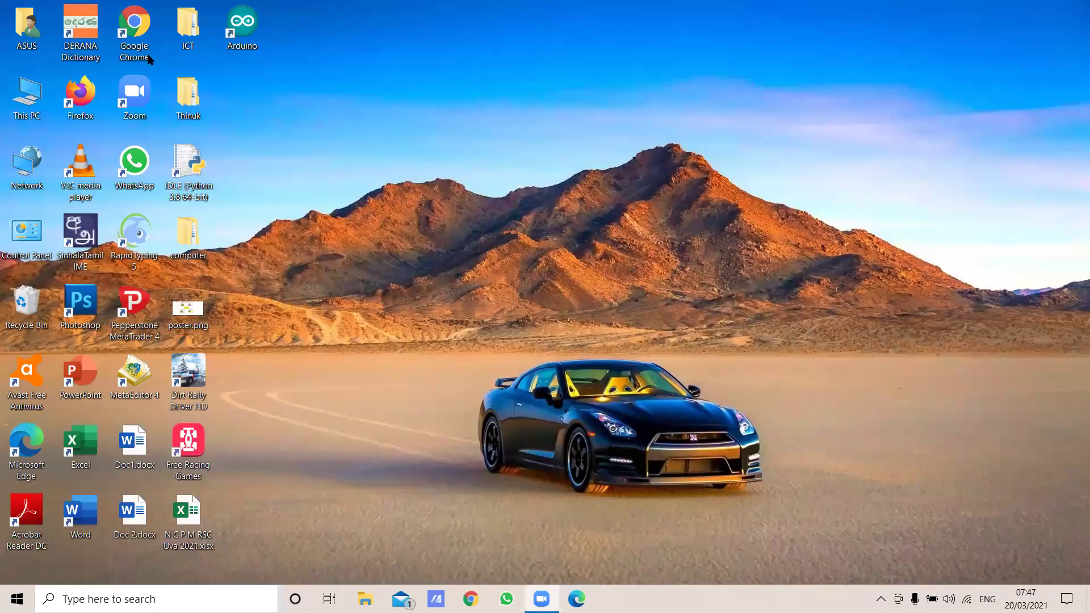
Step: Check the Computer folder inside the ICT desktop folder and close its window
double_click(20, 13)
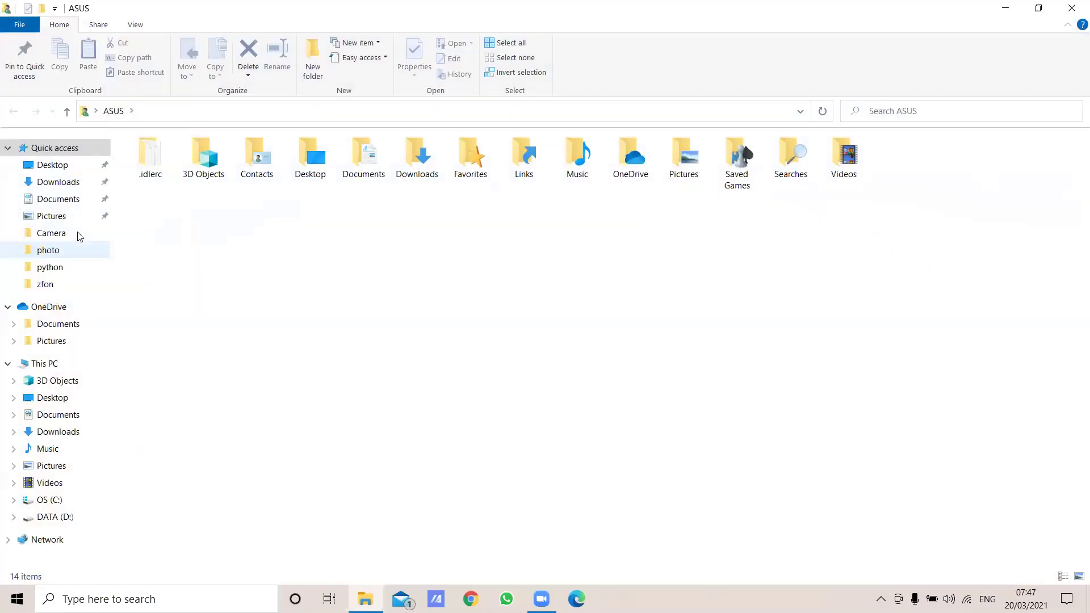
left_click(1039, 8)
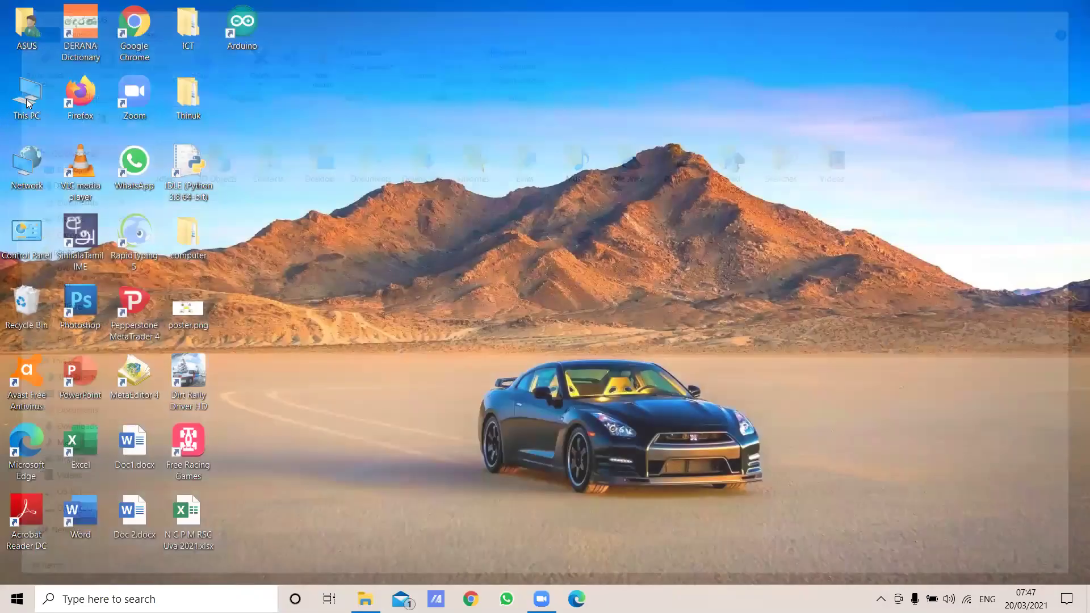
double_click(26, 102)
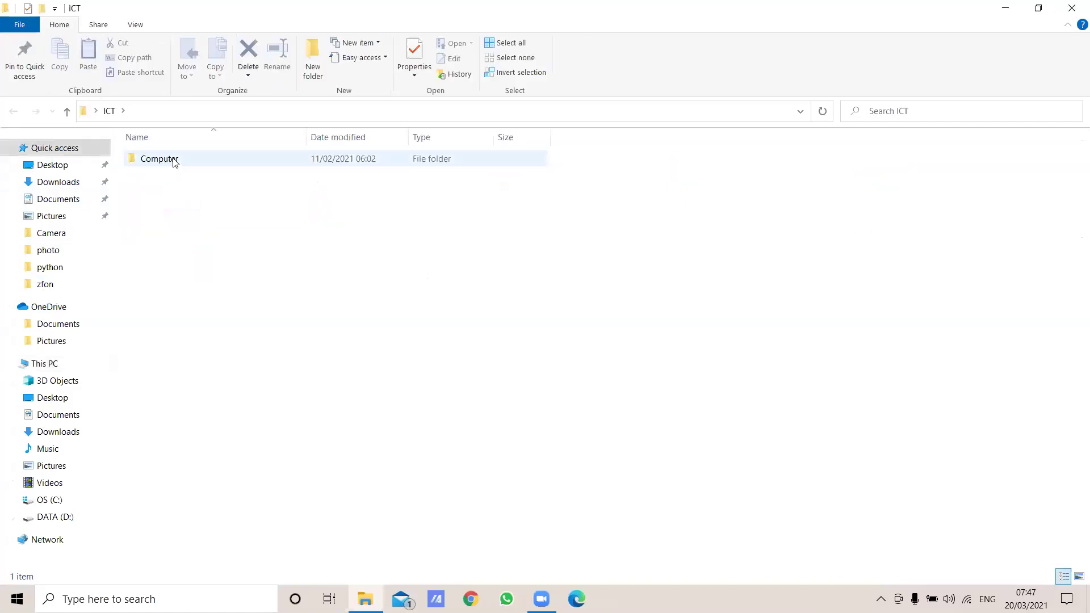
double_click(172, 161)
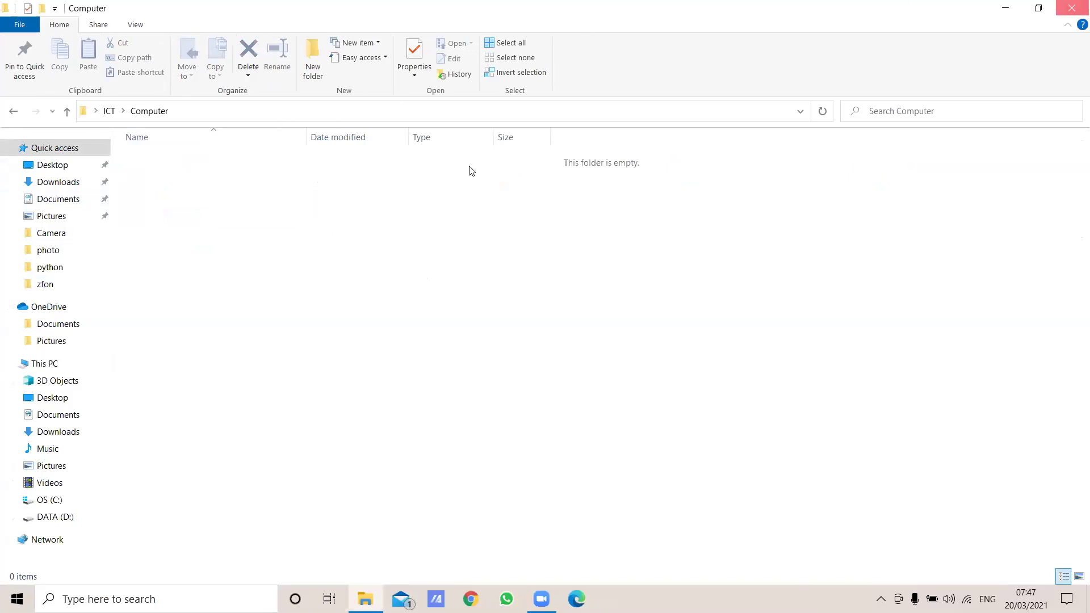
key("alt+F4")
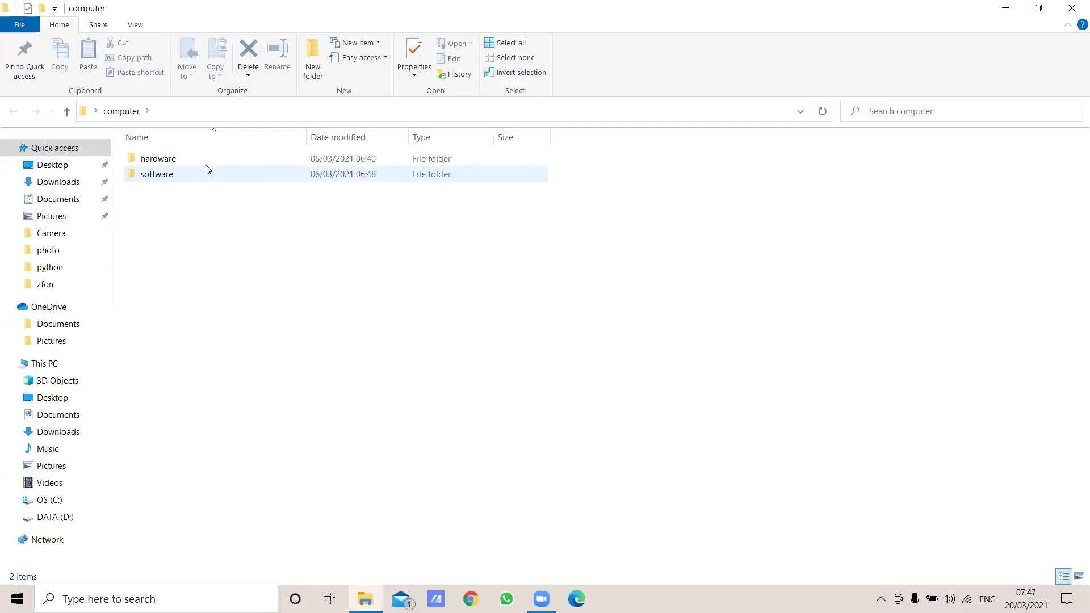
Step: In the computer folder, open software > application > excel, view the vehicle.png picture and close the viewer
key("Down")
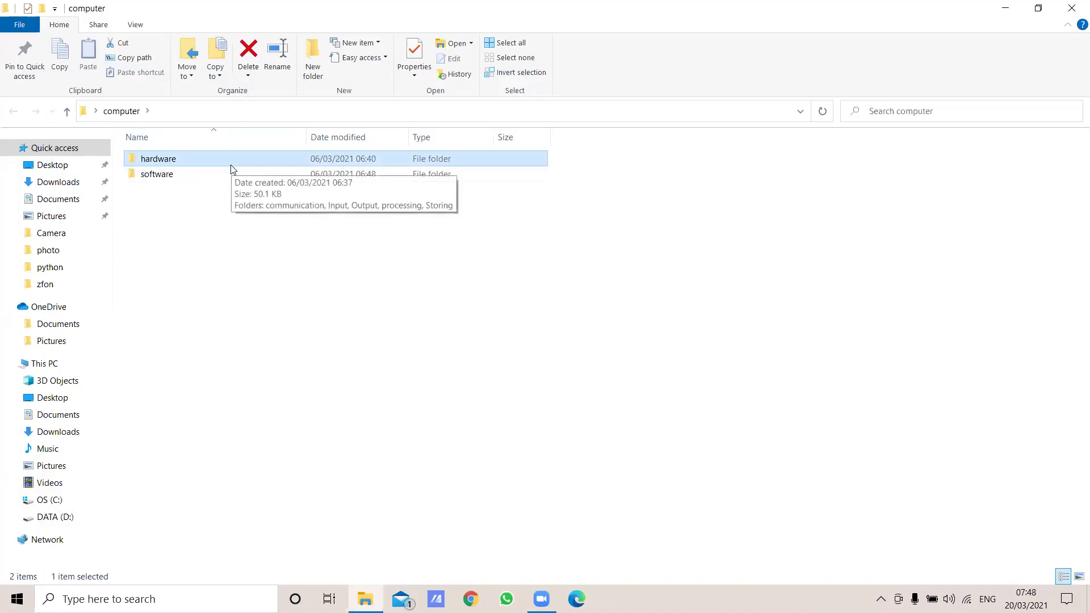
left_click(219, 179)
double_click(222, 179)
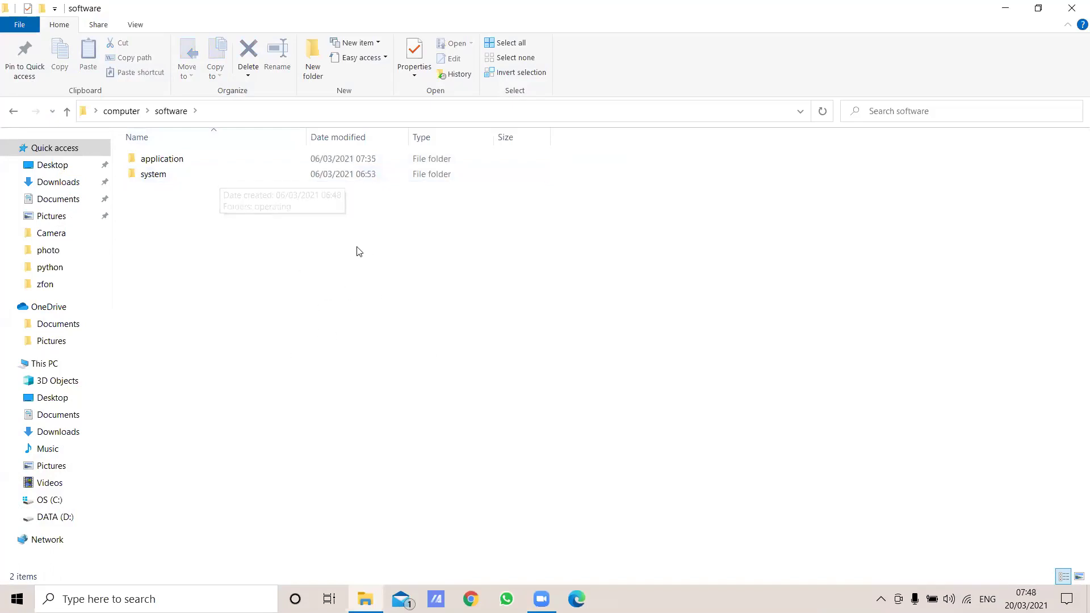
double_click(240, 162)
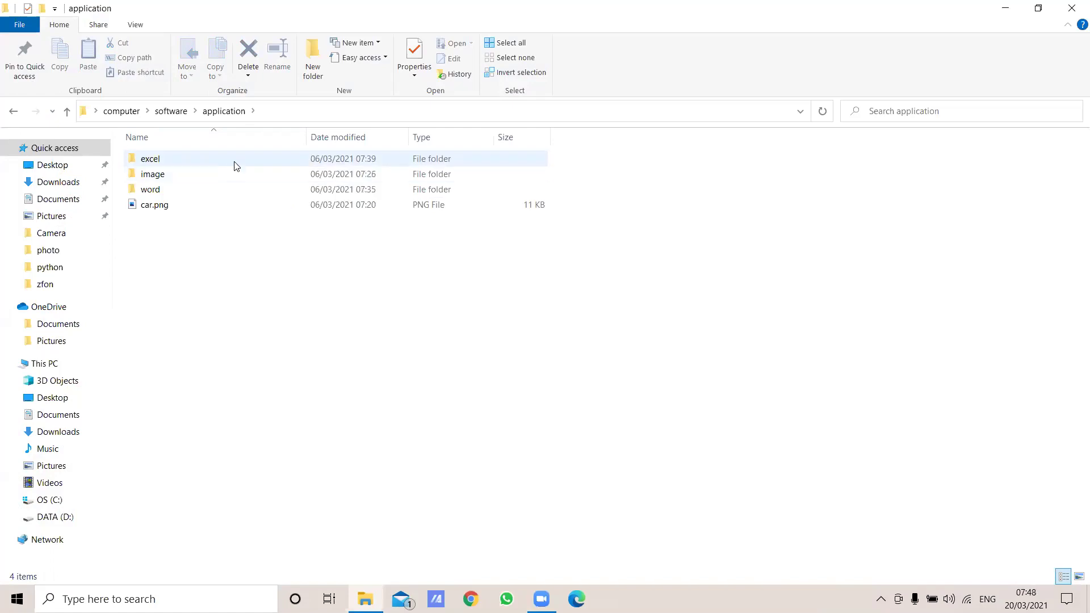
double_click(235, 163)
left_click(187, 199)
double_click(186, 198)
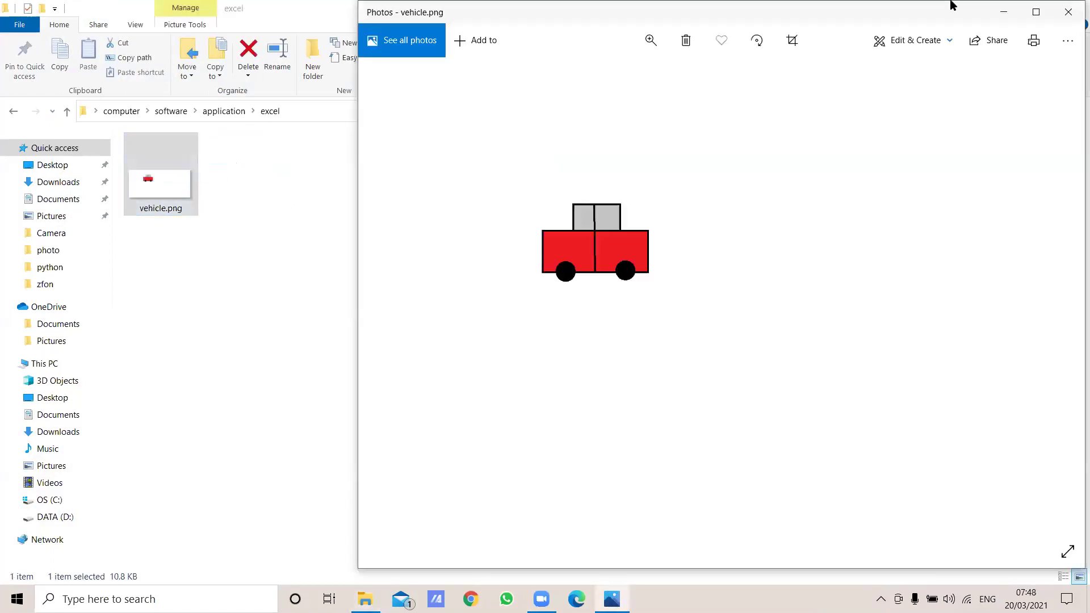
left_click(1059, 17)
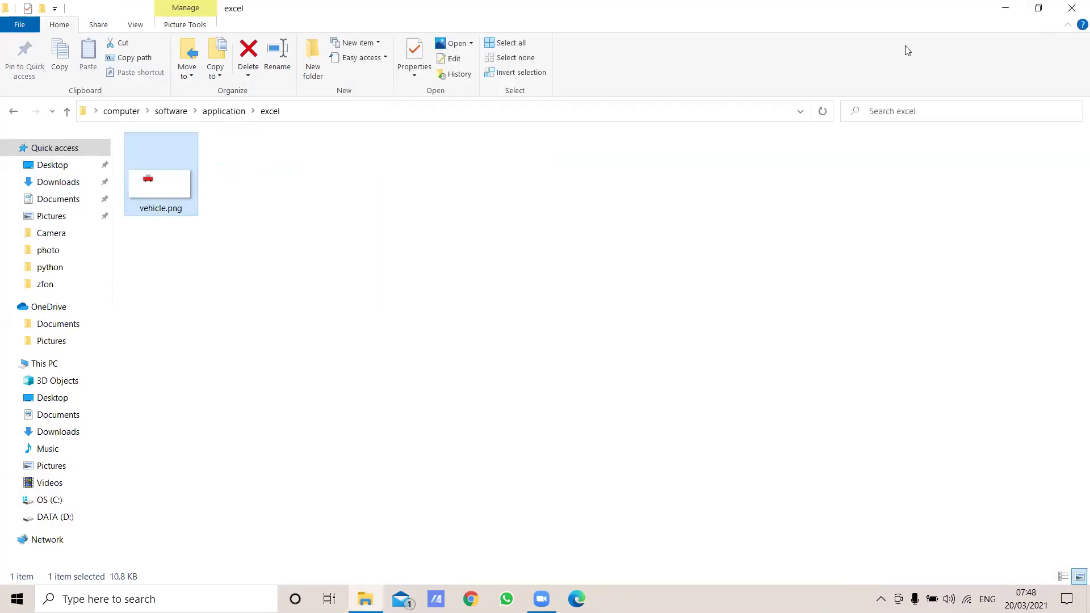
left_click(571, 426)
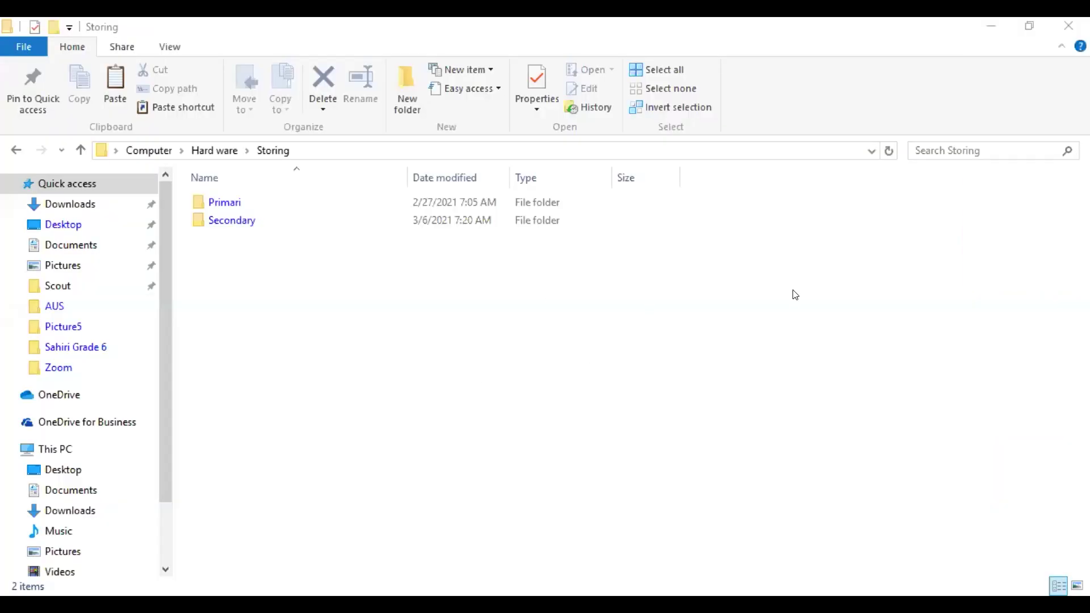
Step: Check the Primari folder in Storing, return to the Computer folder and open Softwera > Application
double_click(249, 206)
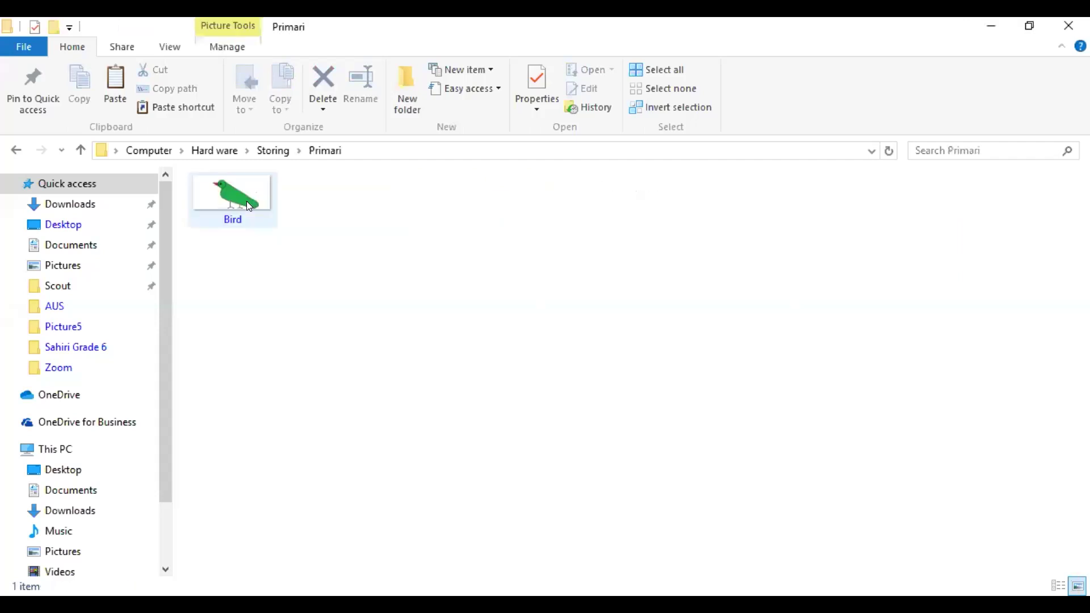
left_click(81, 149)
left_click(82, 149)
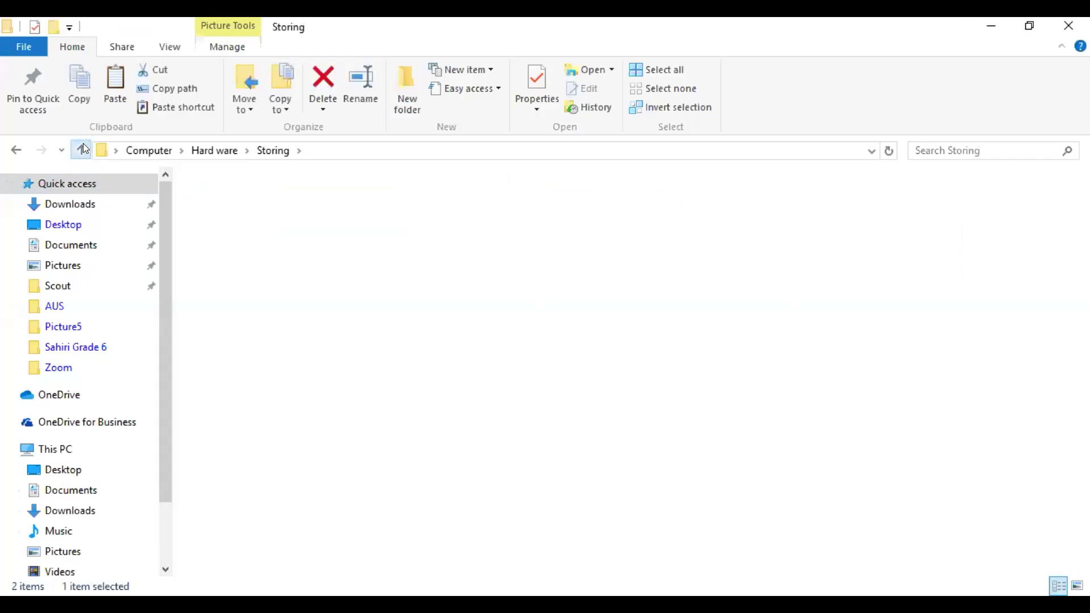
left_click(81, 150)
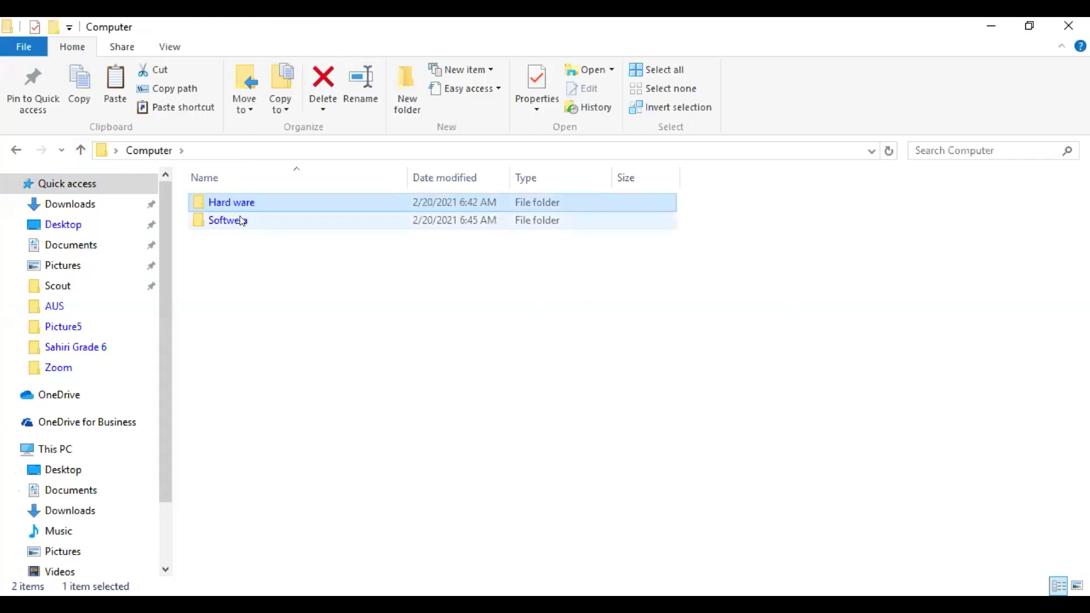
double_click(243, 221)
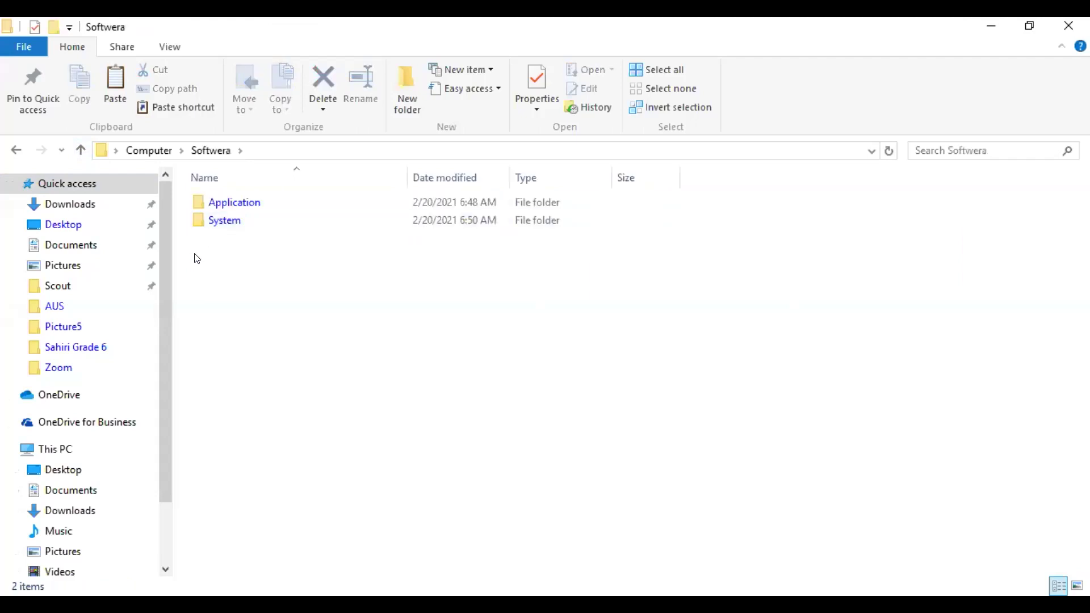
double_click(228, 206)
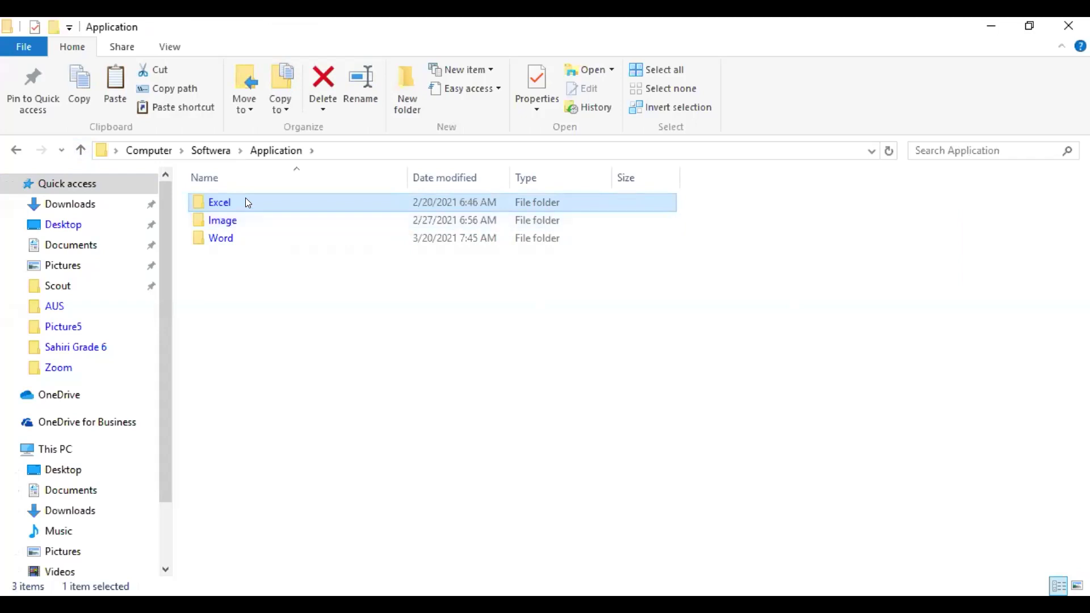
Step: Check the Excel, Word and Image folders inside Softwera > Application for the Car picture
double_click(248, 203)
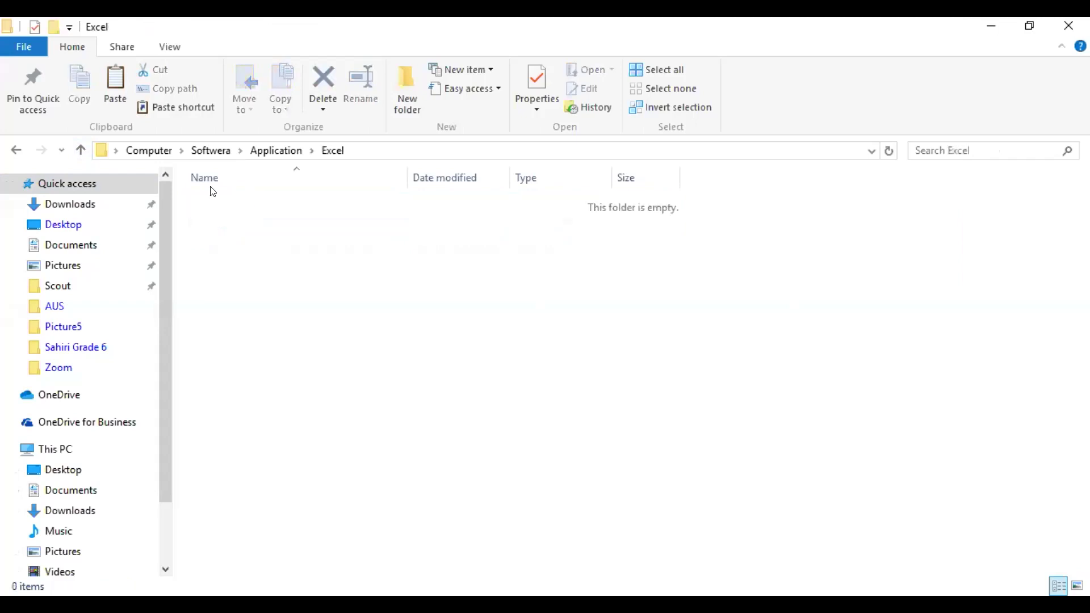
left_click(79, 150)
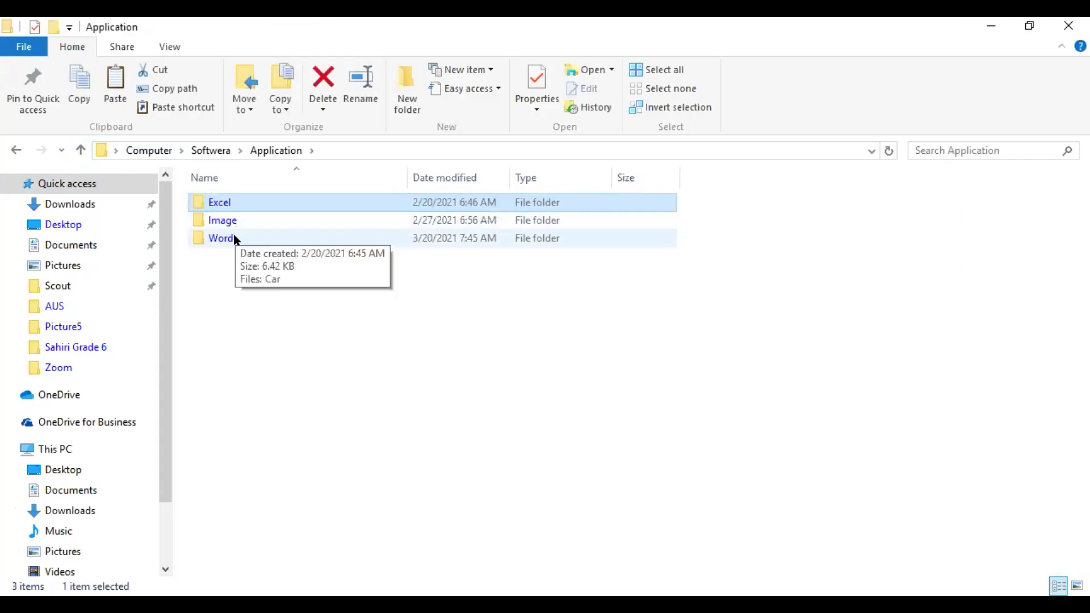
double_click(234, 235)
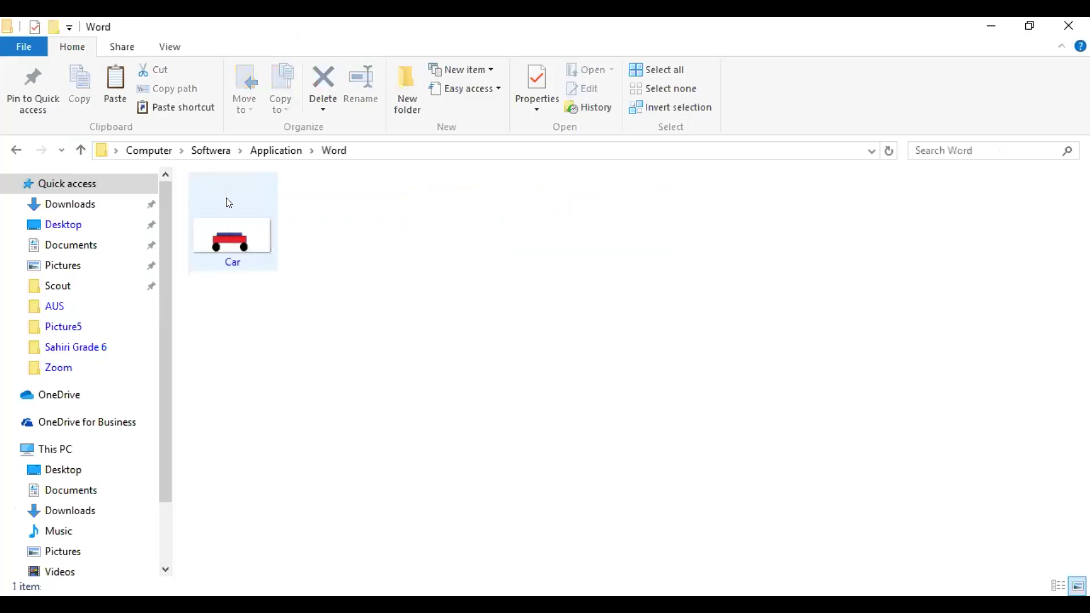
left_click(78, 150)
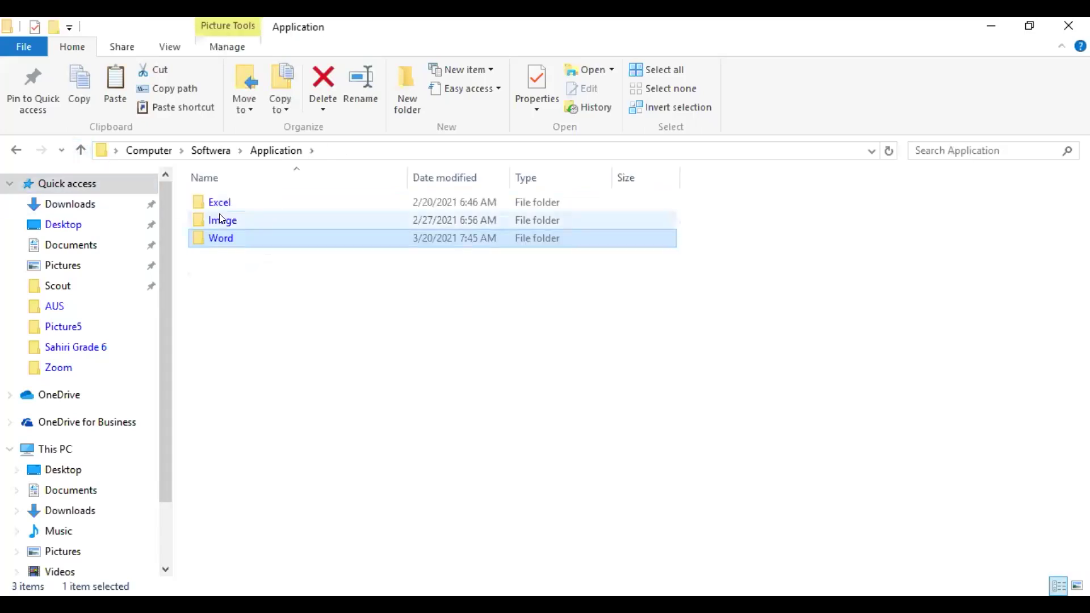
double_click(221, 218)
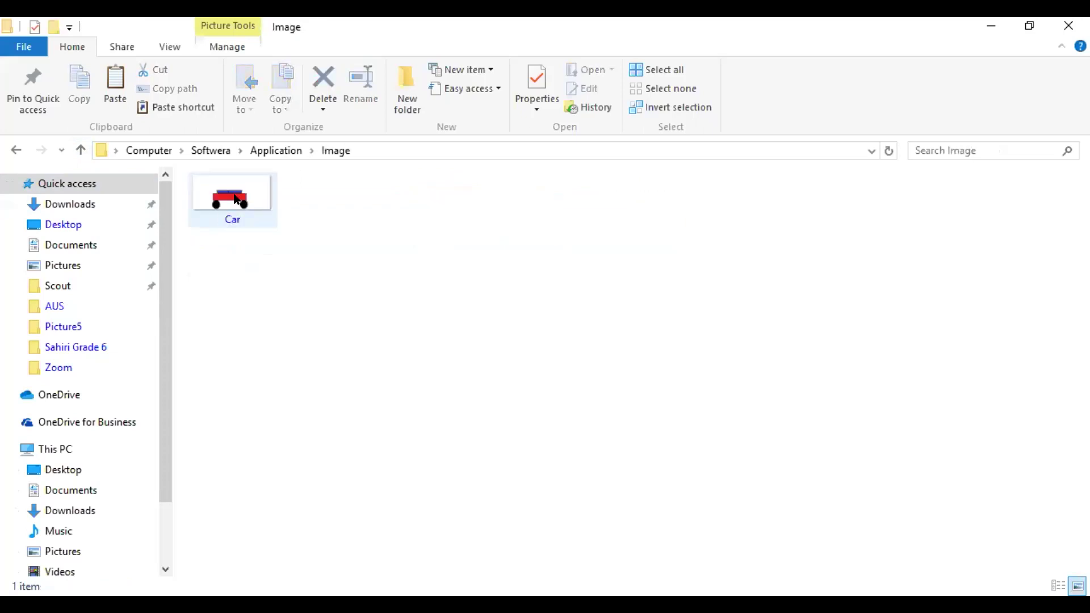
left_click(235, 199)
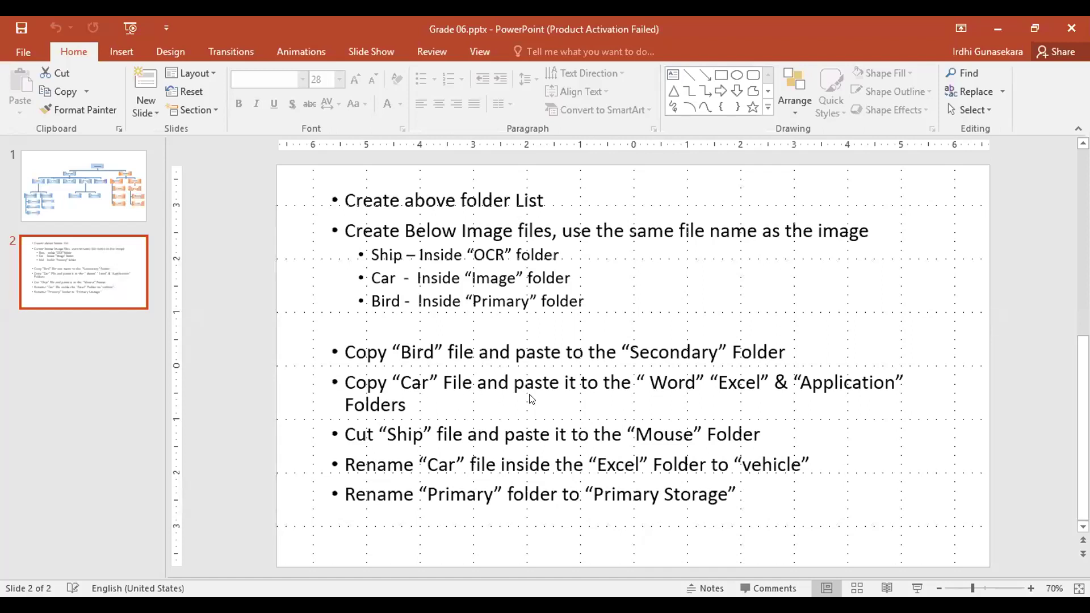
Step: In the Grade 06.pptx presentation, highlight the Word, Excel and Application folder names in the task about copying the Car file
left_click(676, 396)
left_click(736, 372)
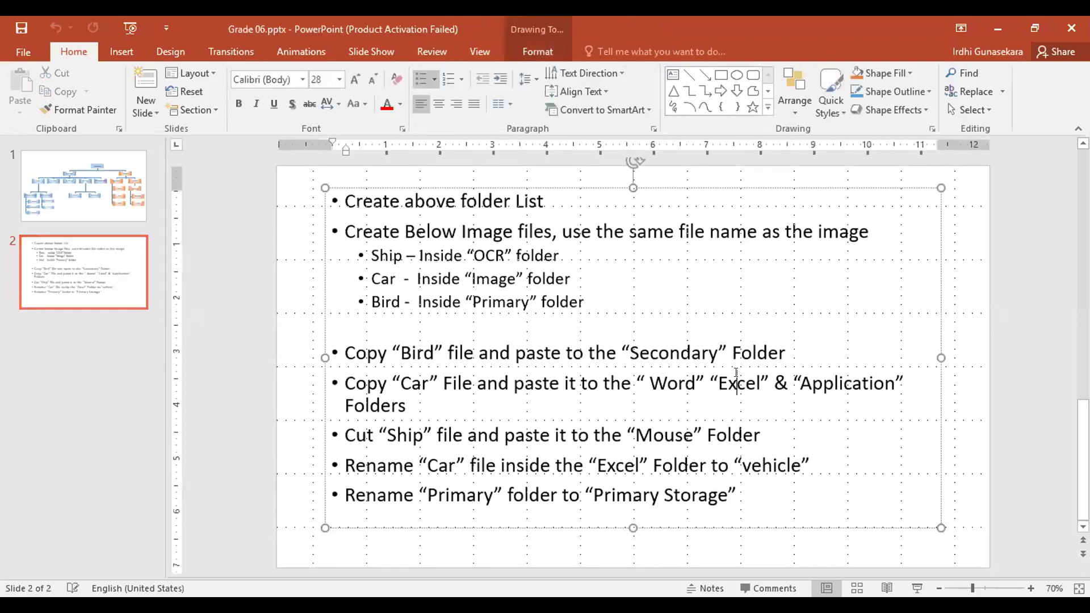
left_click(850, 381)
left_click_drag(907, 384, 634, 372)
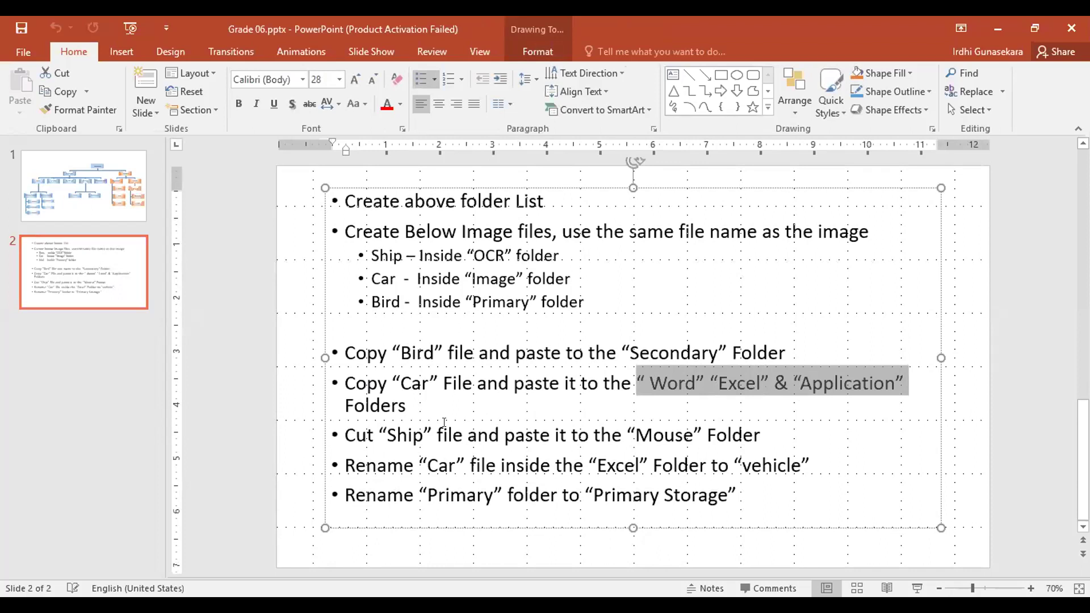
left_click(720, 412)
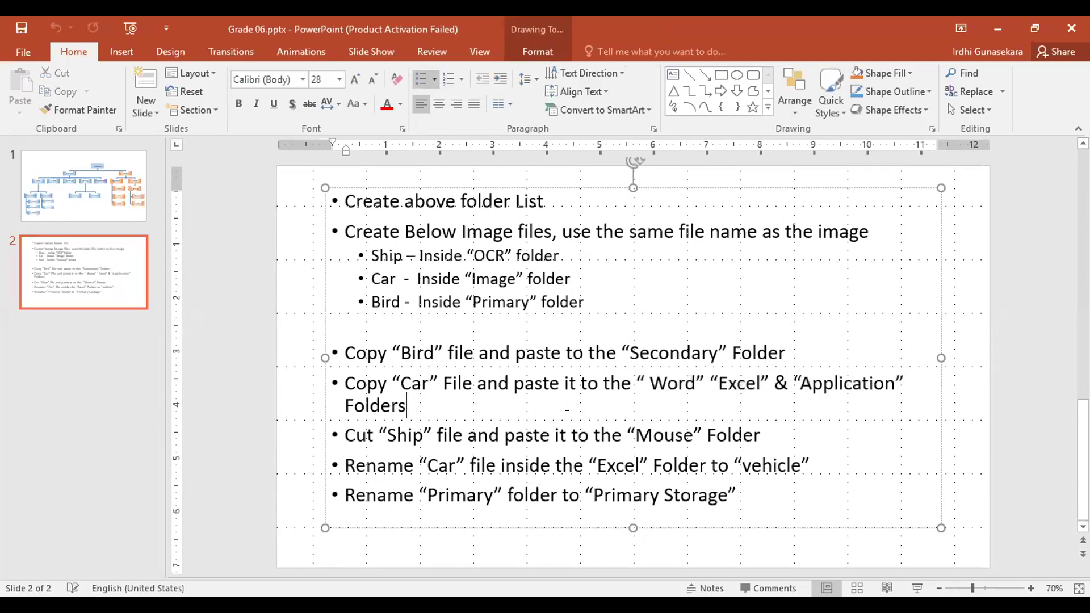
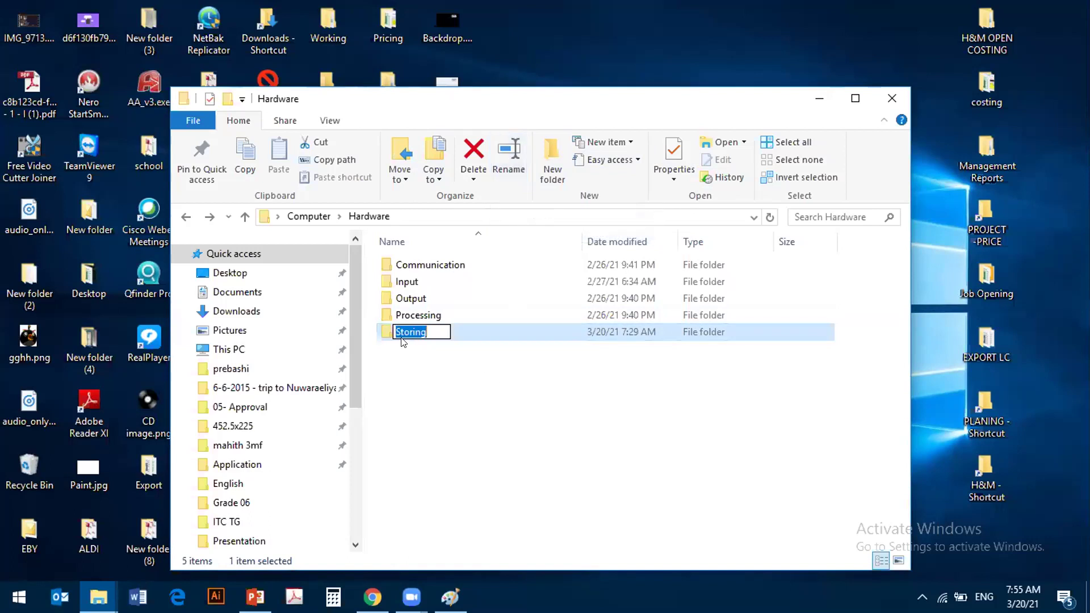
Step: Try the Rename command on the Storing folder inside Hardware and keep its existing name
left_click(518, 414)
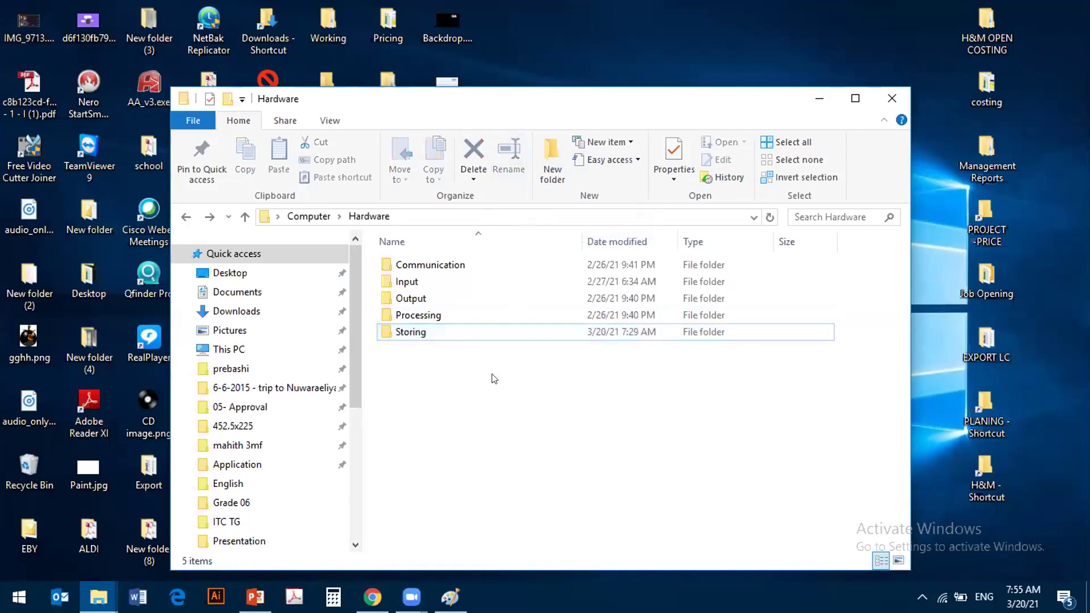
right_click(397, 332)
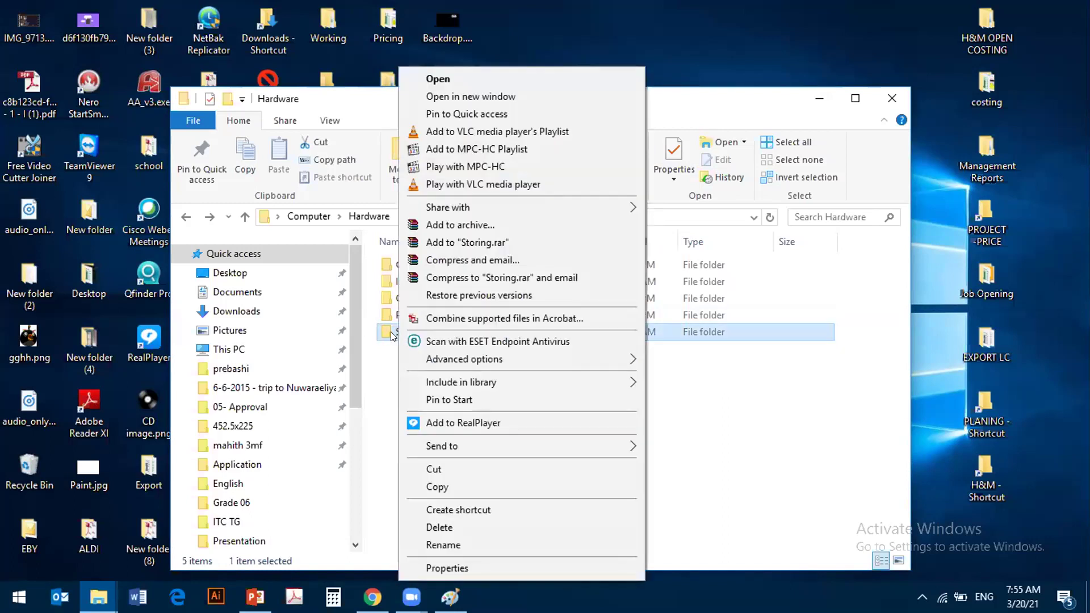
left_click(451, 546)
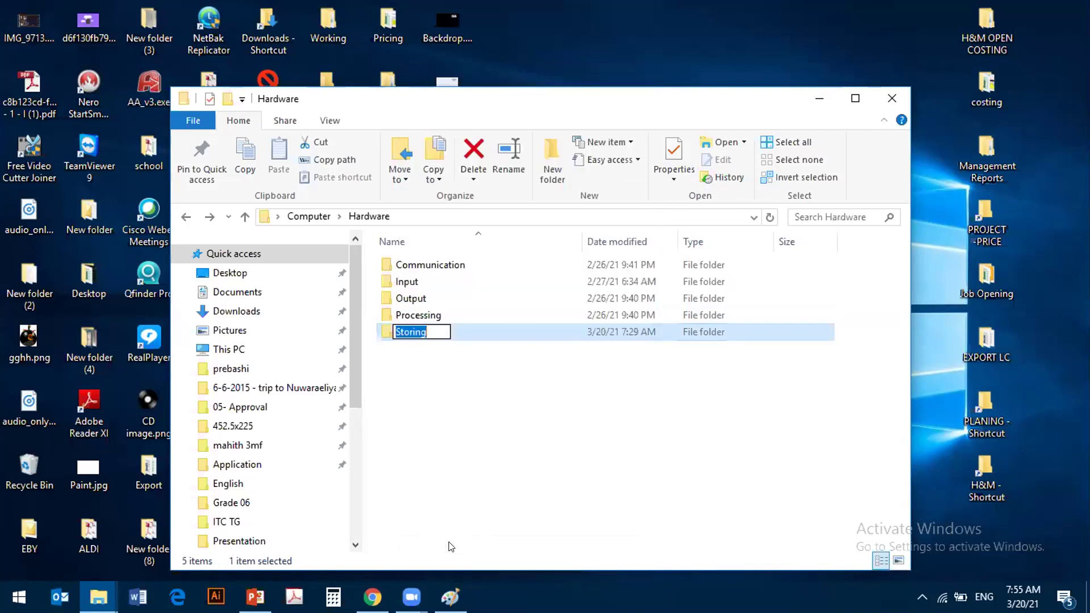
key("Return")
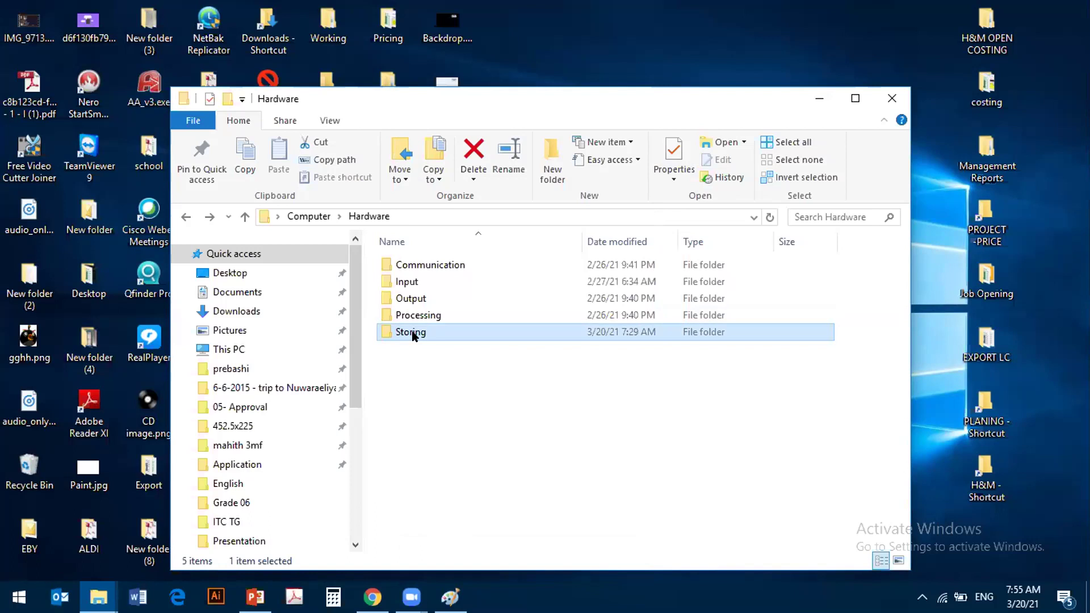
left_click(513, 159)
key("Return")
Step: Demonstrate further ways of making the Storing folder's name editable, leaving the name as it is
right_click(403, 332)
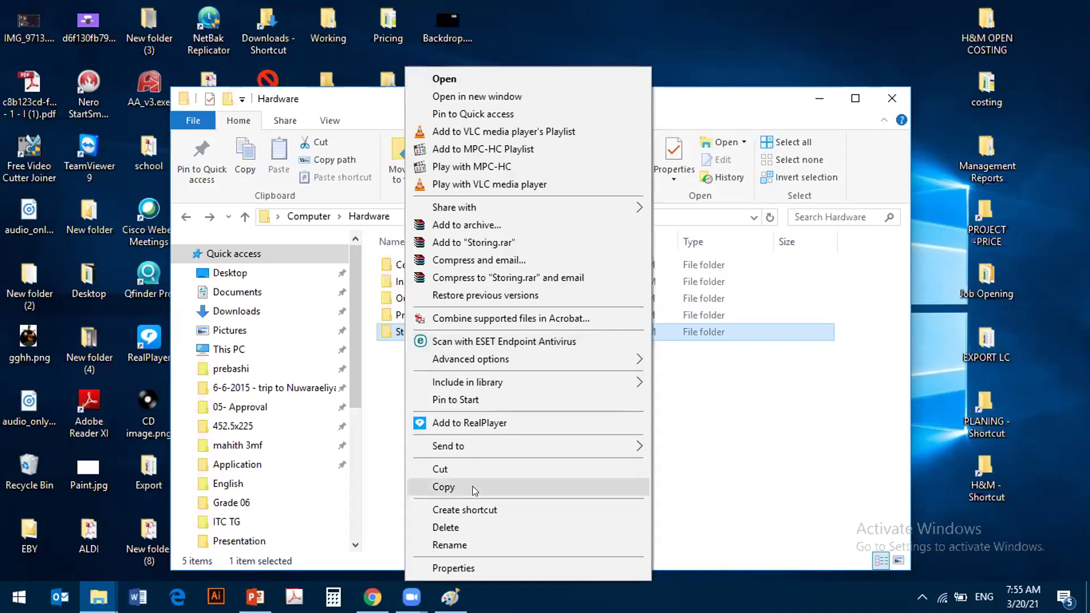
left_click(461, 545)
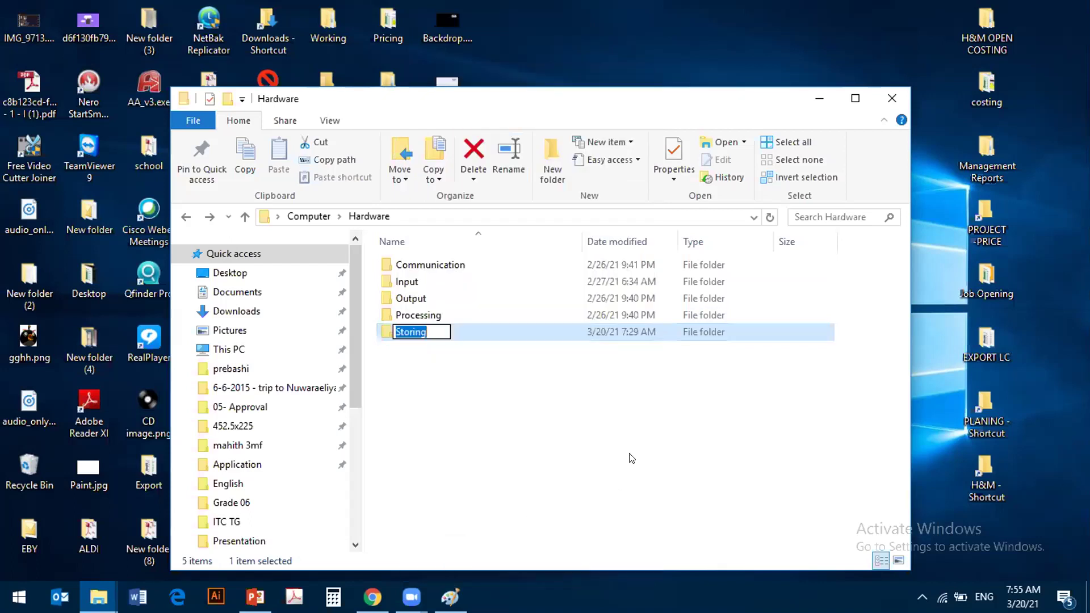
key("Return")
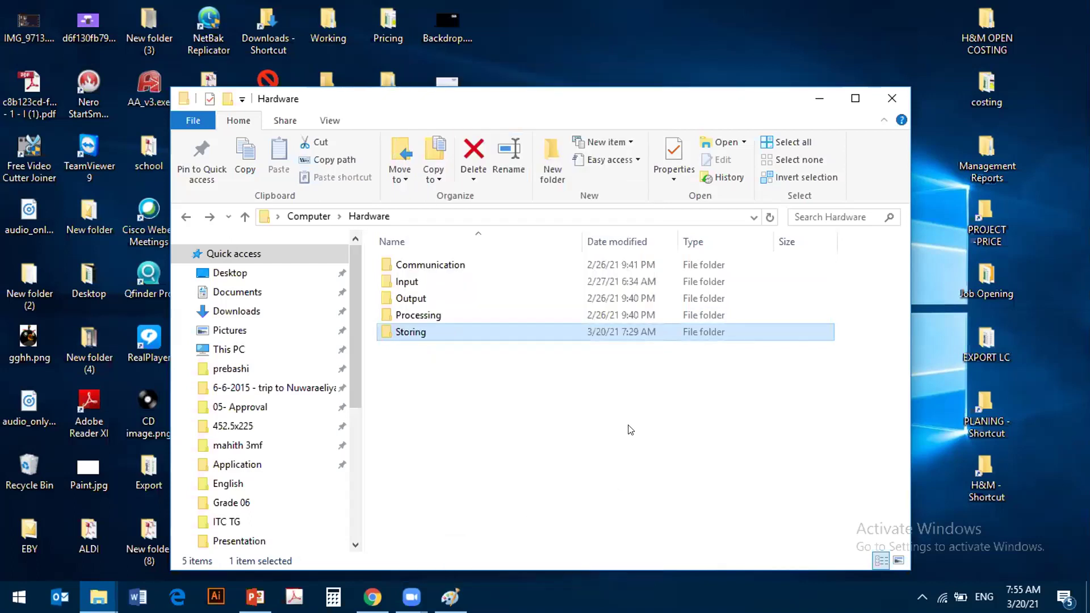
right_click(413, 335)
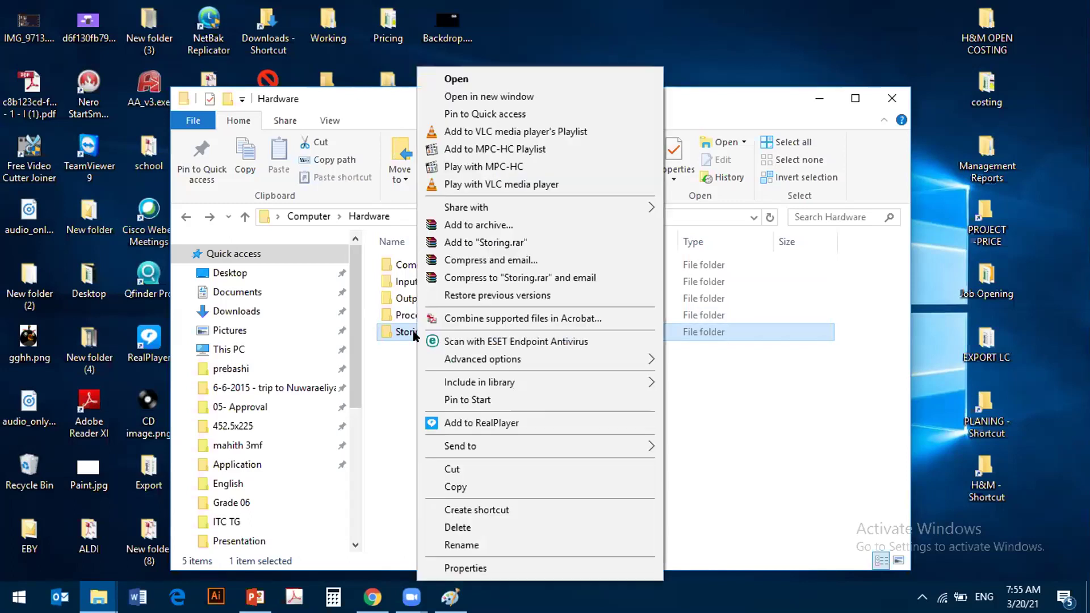
left_click(402, 384)
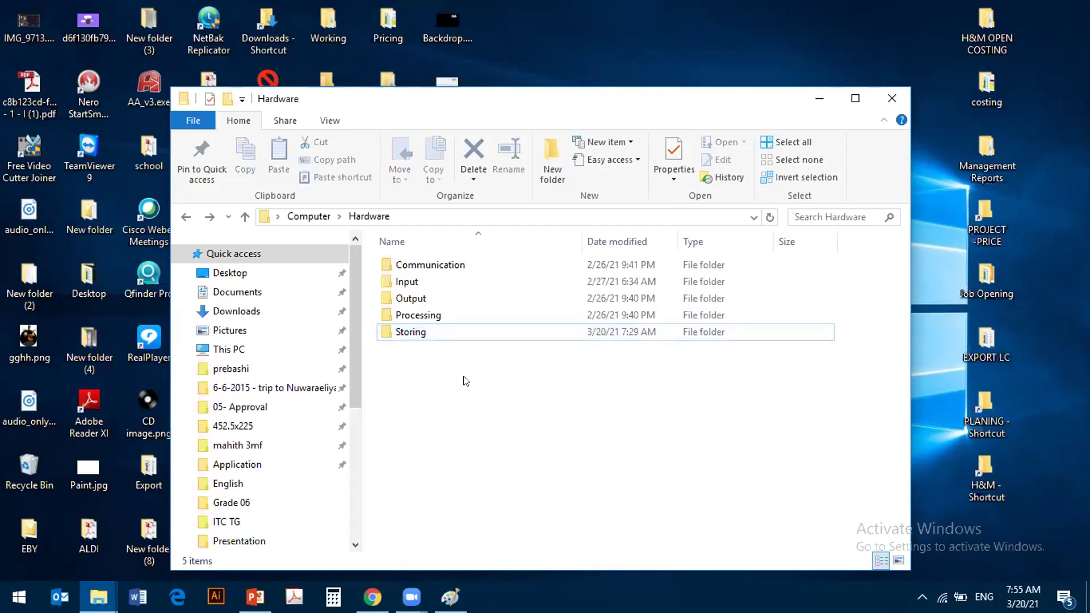
left_click(412, 336)
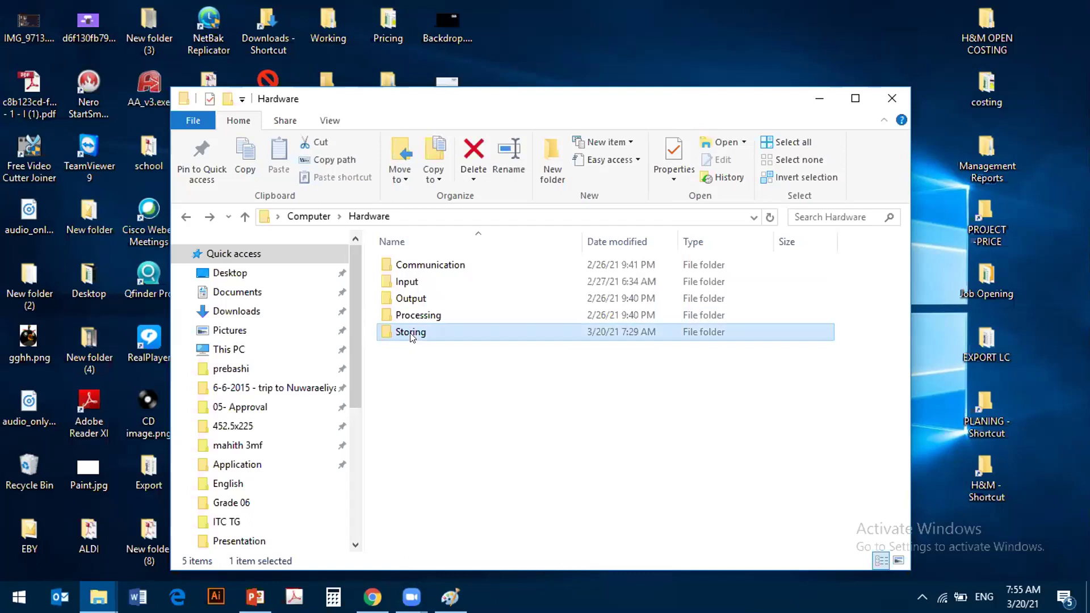
left_click(412, 335)
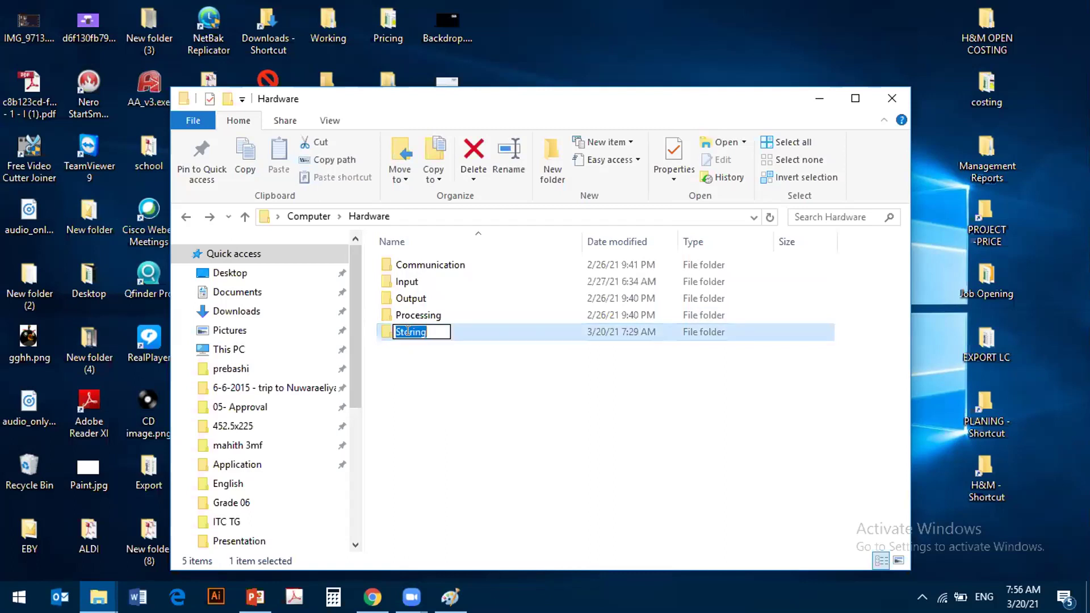
left_click(407, 358)
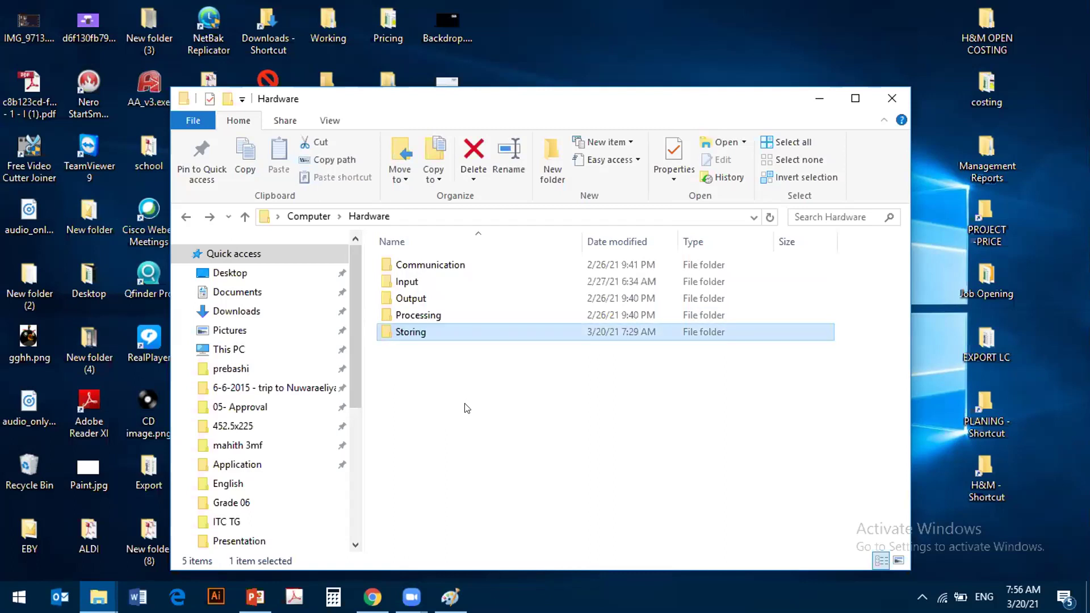
Step: Open the Storing folder, return to Hardware and put Storing's name into edit mode without changing it
double_click(407, 334)
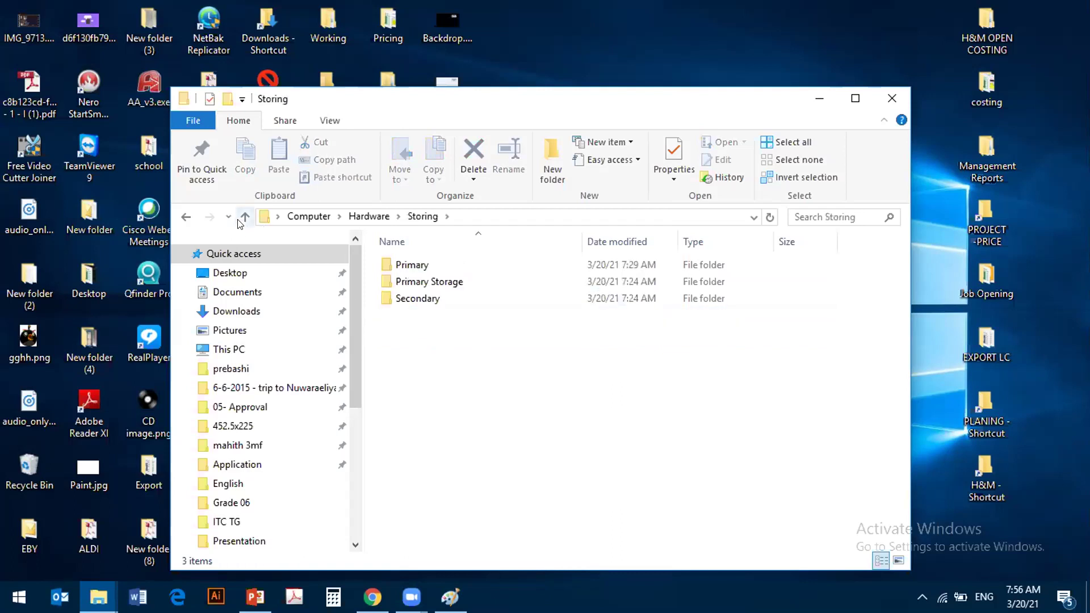
left_click(245, 217)
left_click(412, 334)
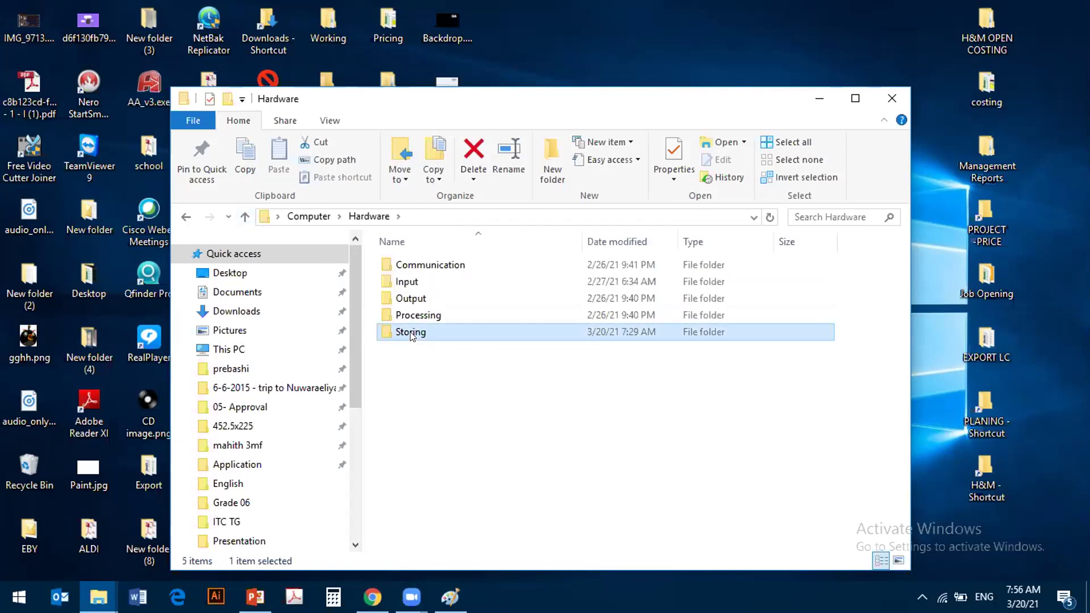
left_click(410, 331)
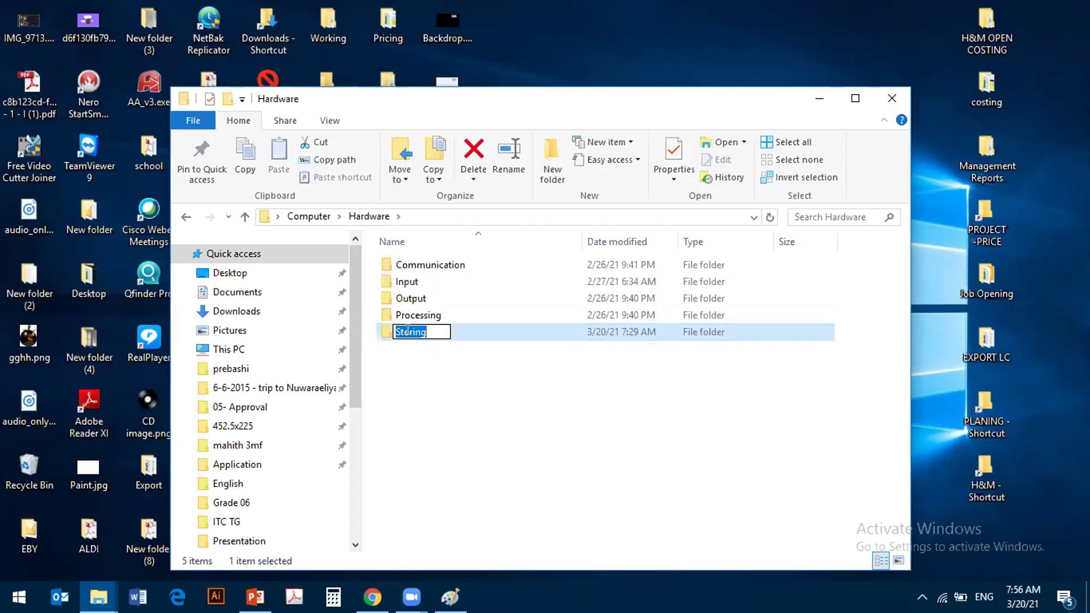
left_click(519, 406)
Step: Switch to the Grade 06.pptx presentation, maximize it and highlight "vehicle" and "Excel" in the task about renaming the Car file
left_click(255, 597)
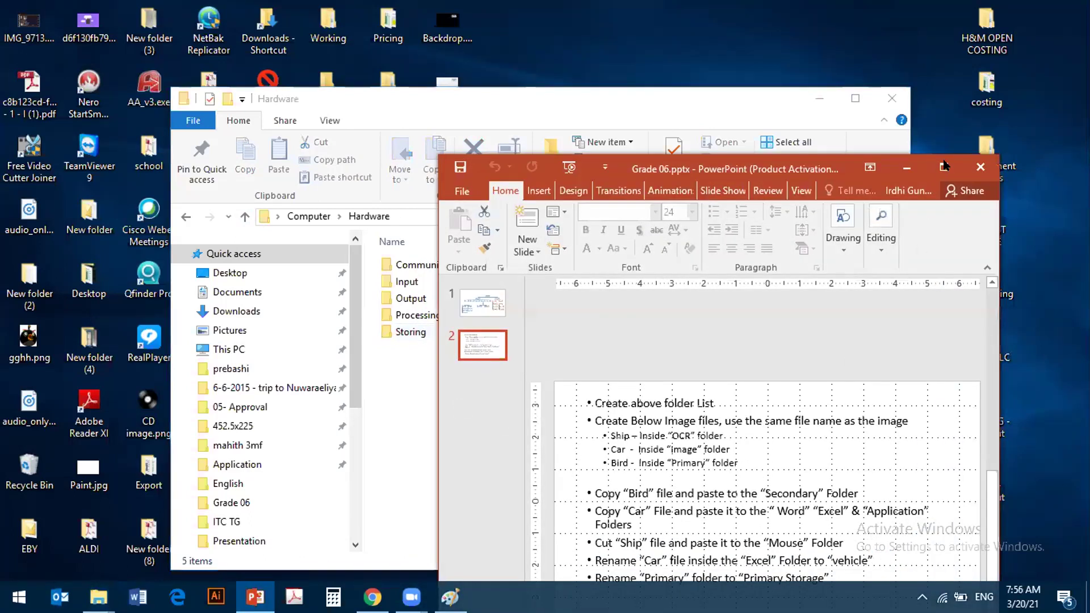
key("super+Up")
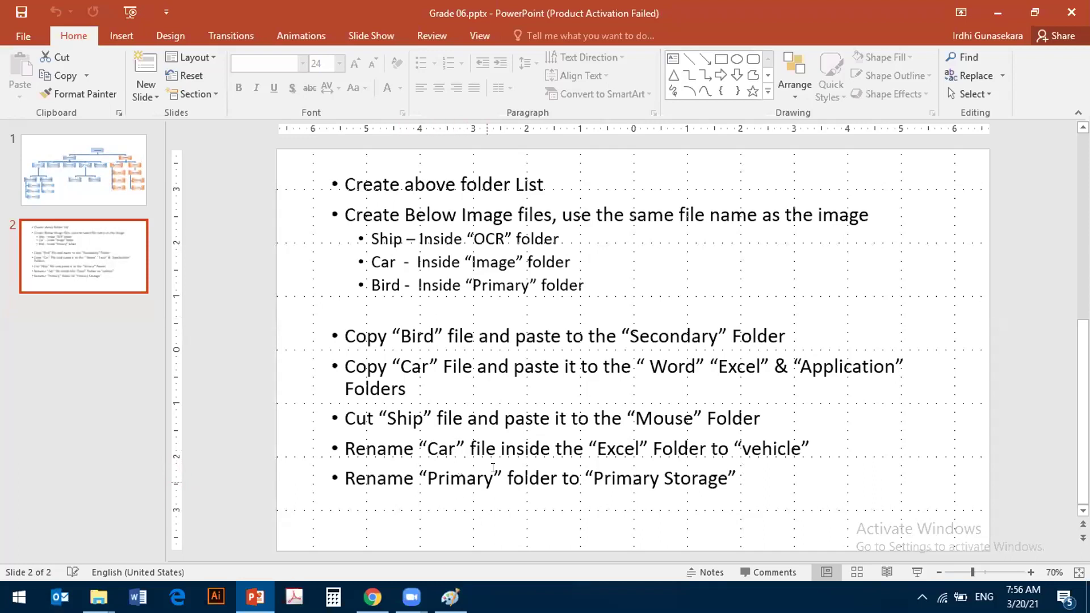
left_click(747, 450)
left_click_drag(780, 452, 804, 452)
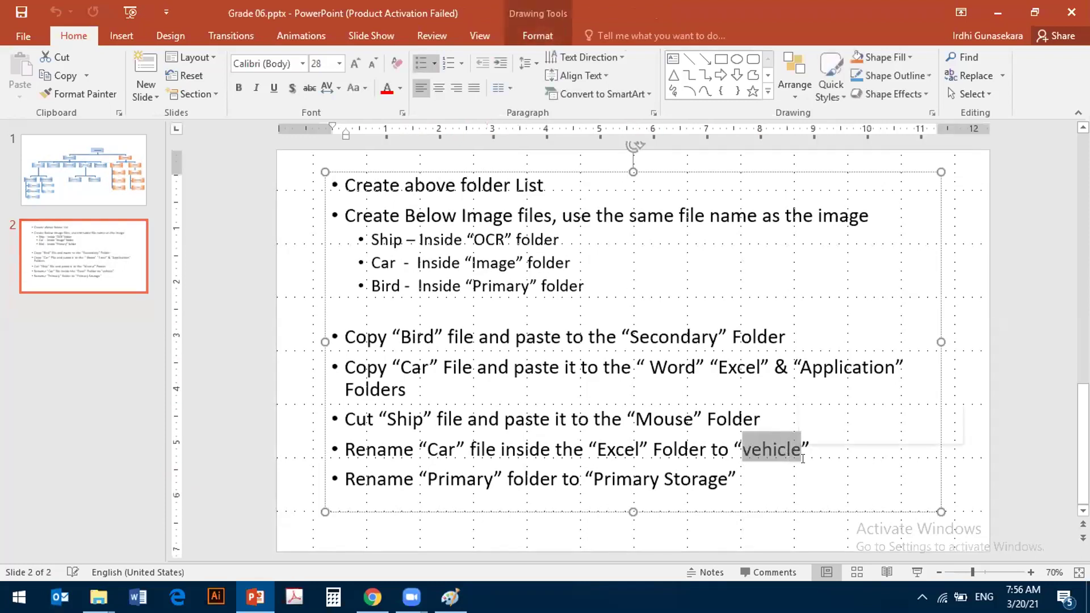
left_click_drag(598, 448, 634, 445)
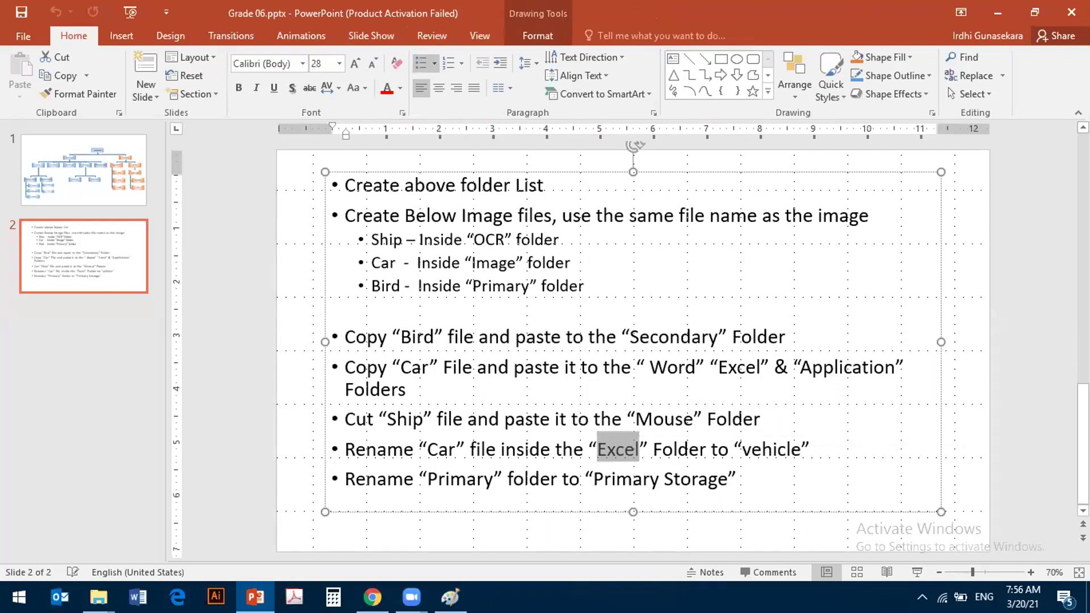
left_click(917, 572)
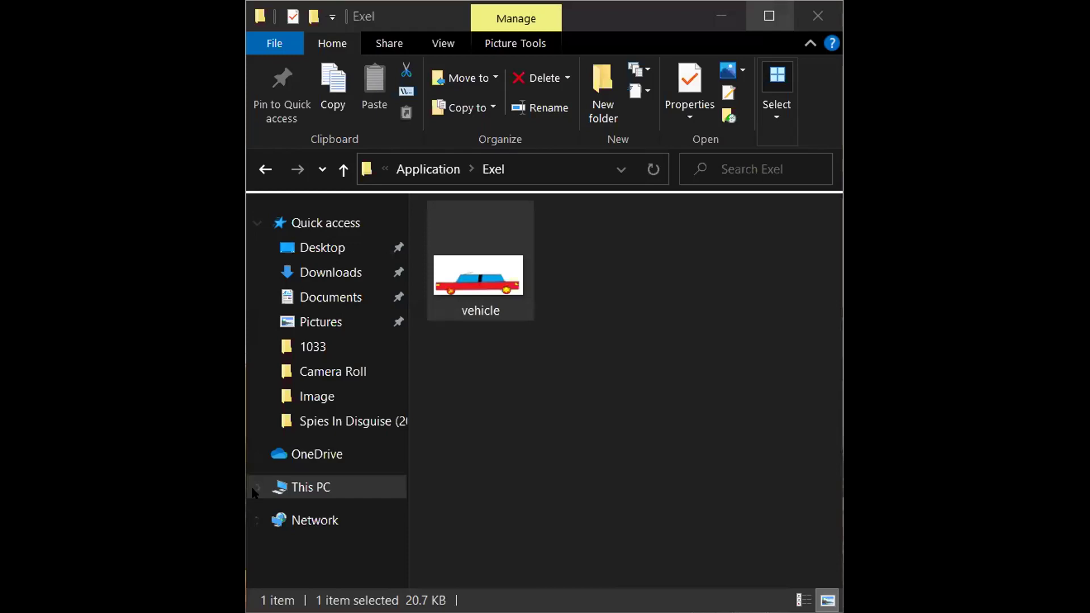
Step: Maximize the Exel folder window, return to computer 1, check its hardware folder and open software > Application
key("super+Up")
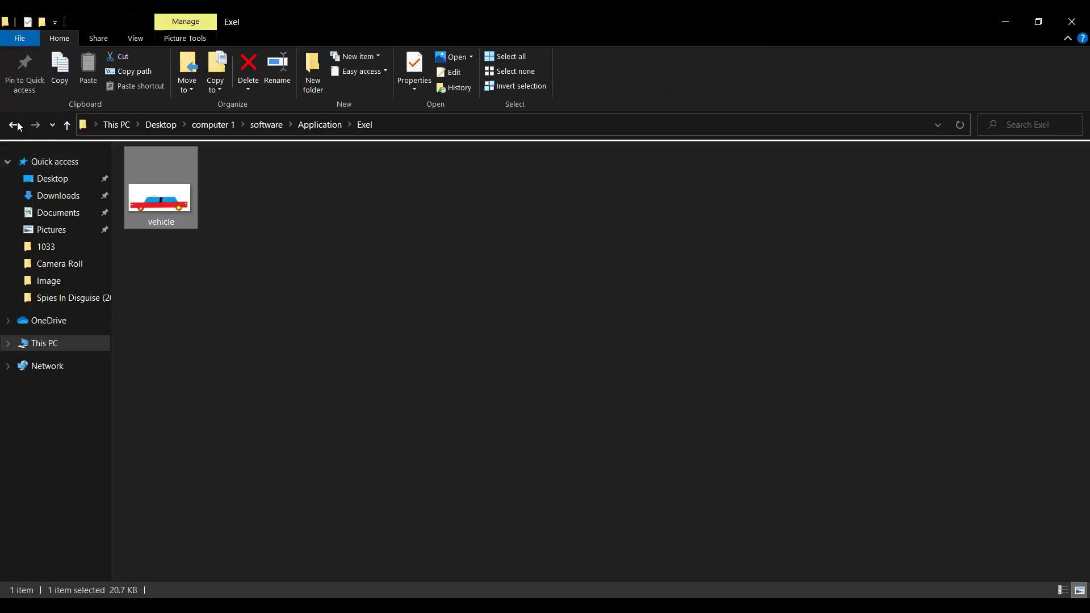
left_click(19, 126)
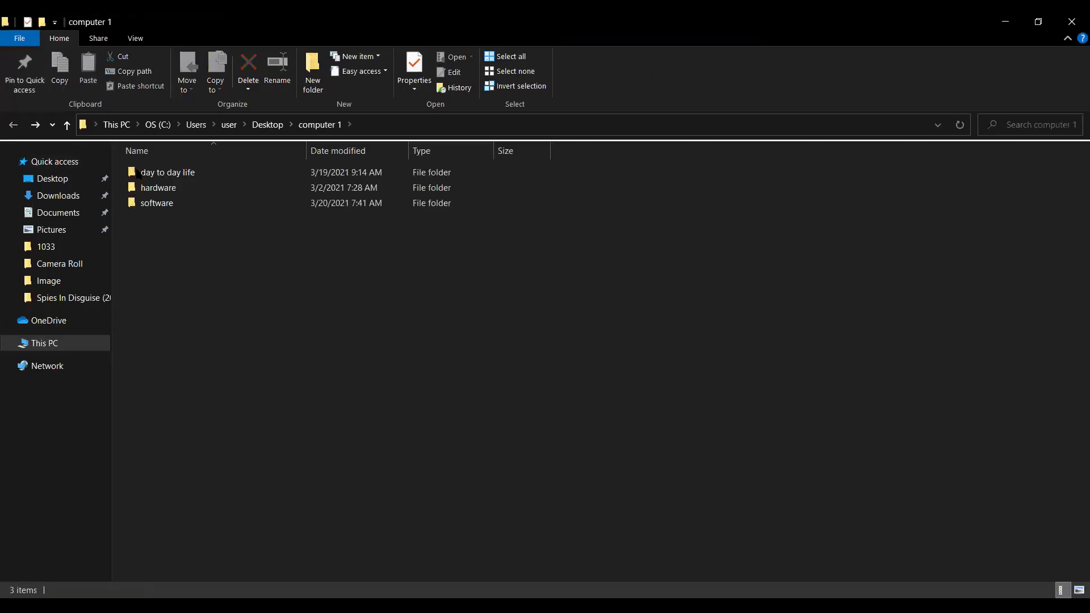
double_click(167, 194)
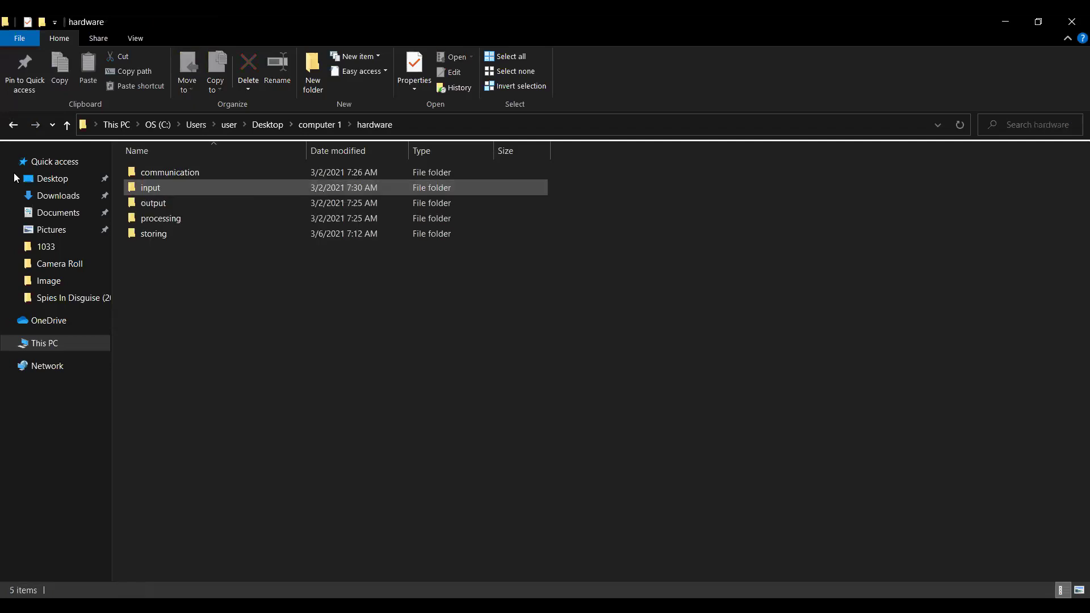
left_click(13, 125)
double_click(145, 203)
double_click(148, 174)
Step: Check the Storing folder inside hard ware and go back to the computer folder in ICT
left_click(213, 200)
double_click(205, 174)
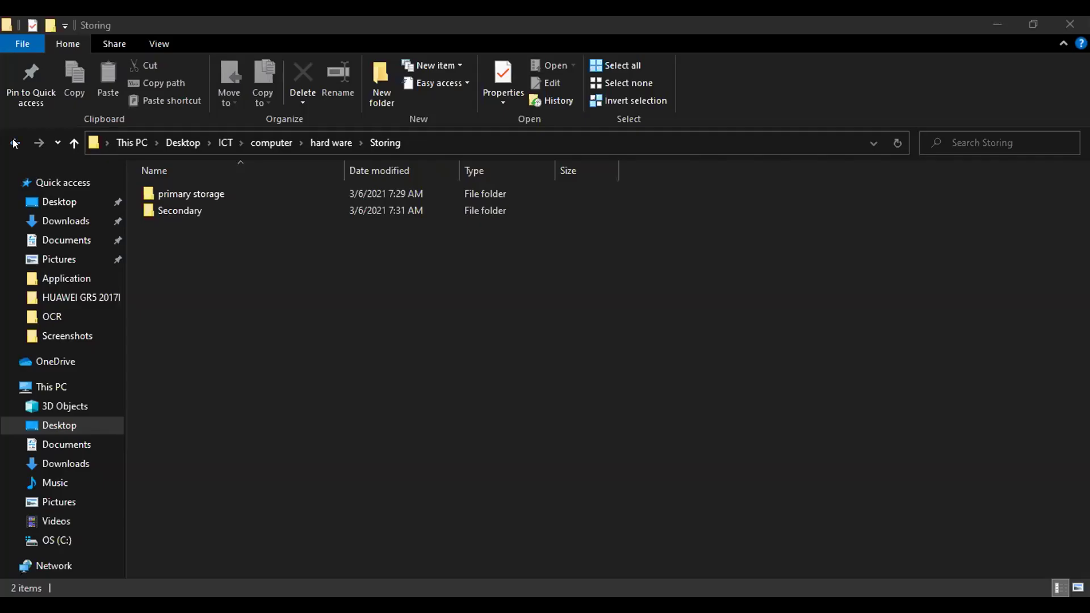
left_click(14, 143)
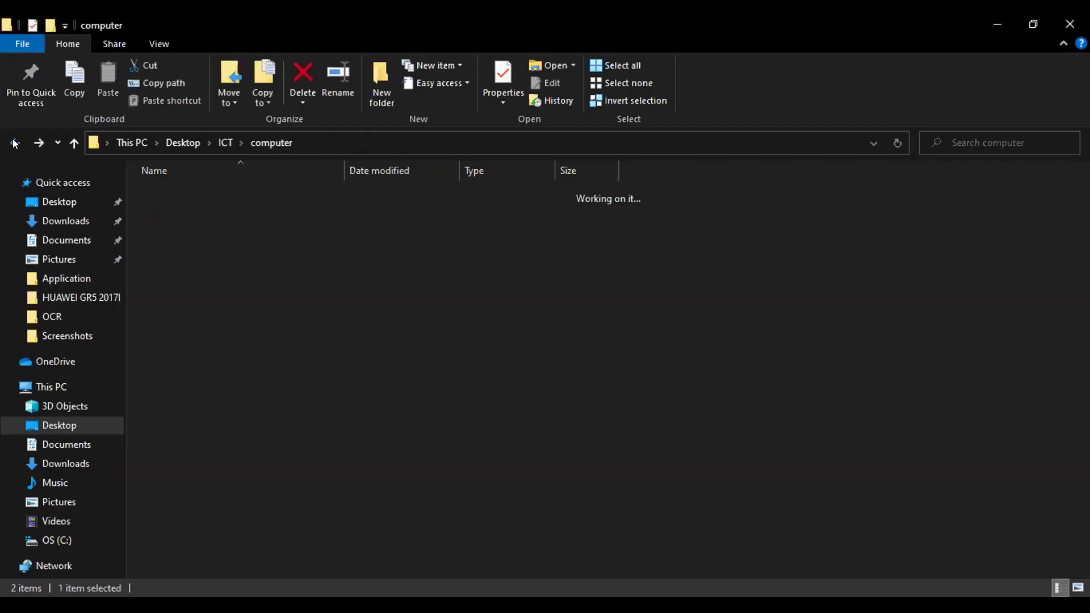
Step: Go back from the computer folder to the Desktop folder and open its ICT folder
left_click(14, 143)
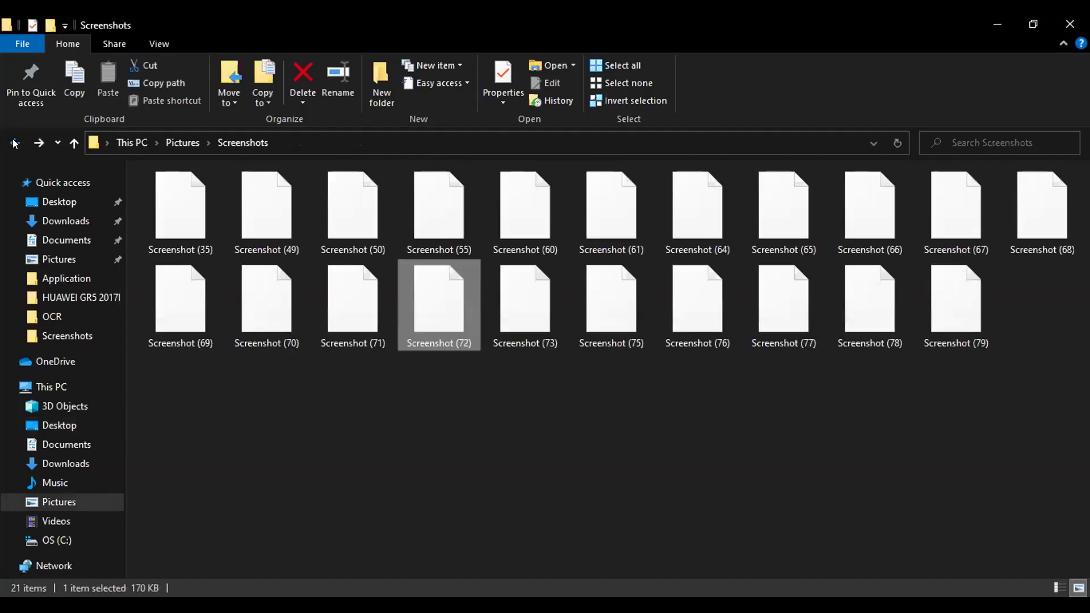
key("alt+Left")
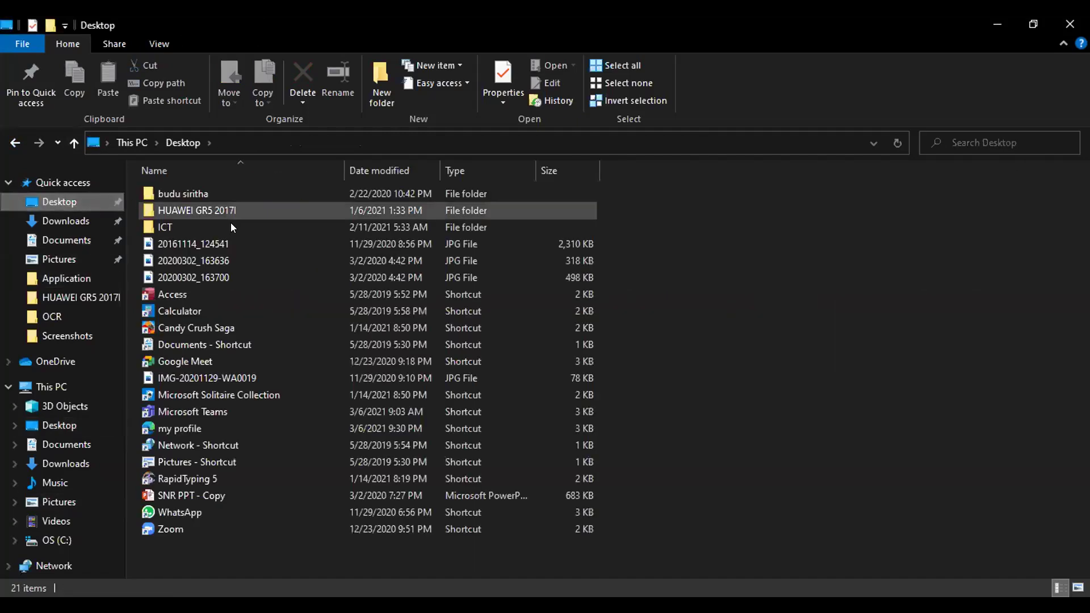
double_click(230, 225)
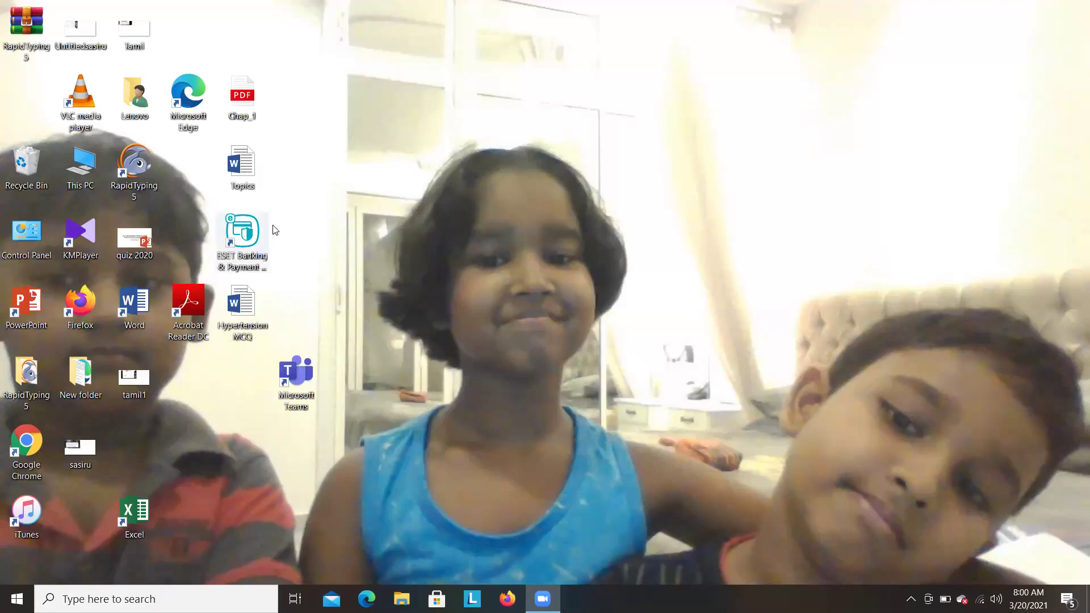
left_click(80, 165)
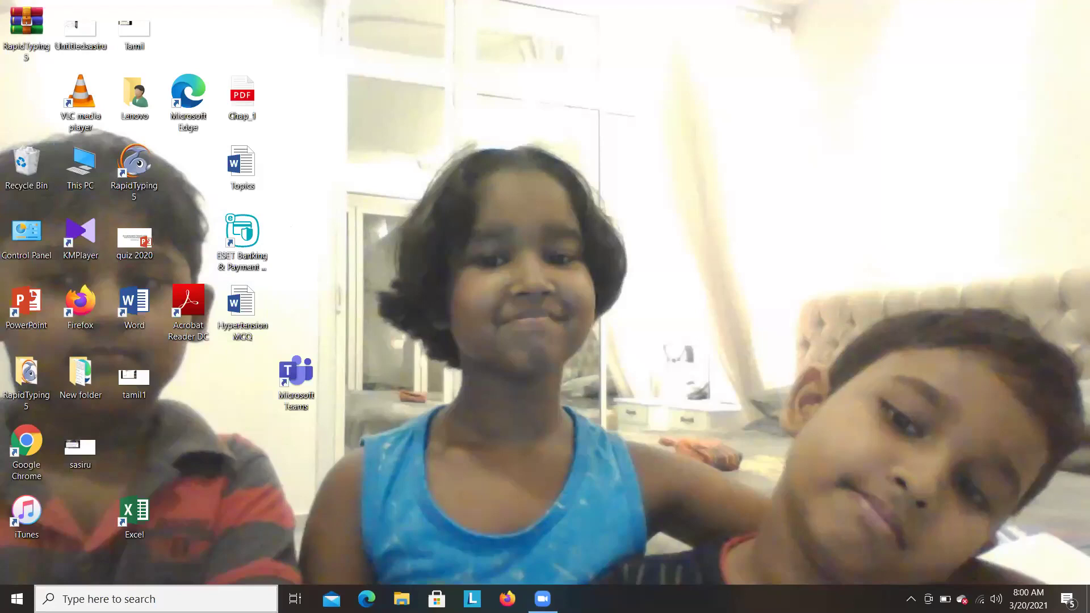
left_click(177, 599)
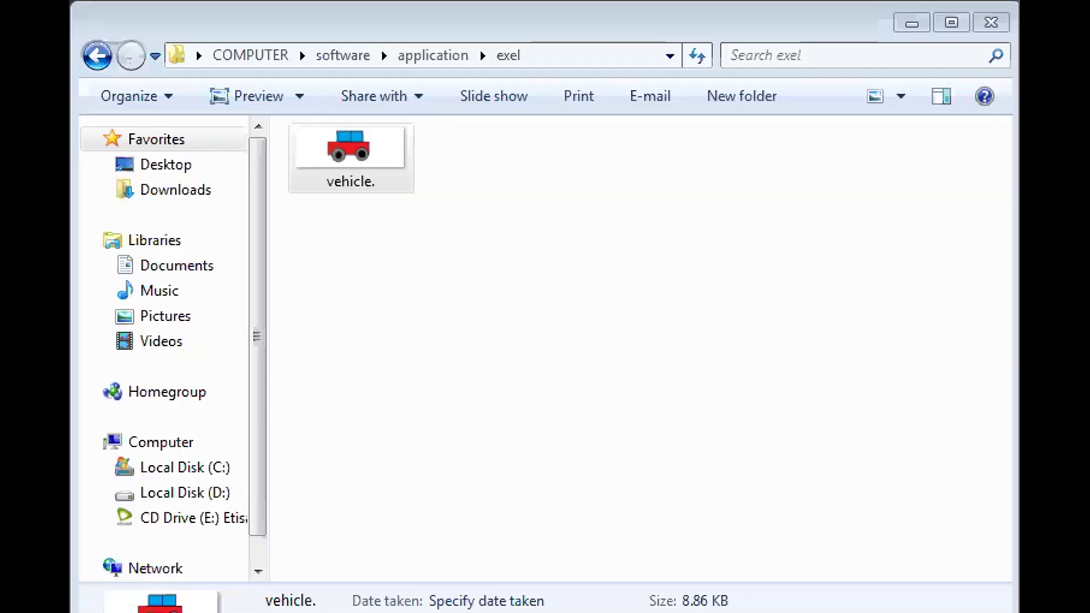
left_click(366, 161)
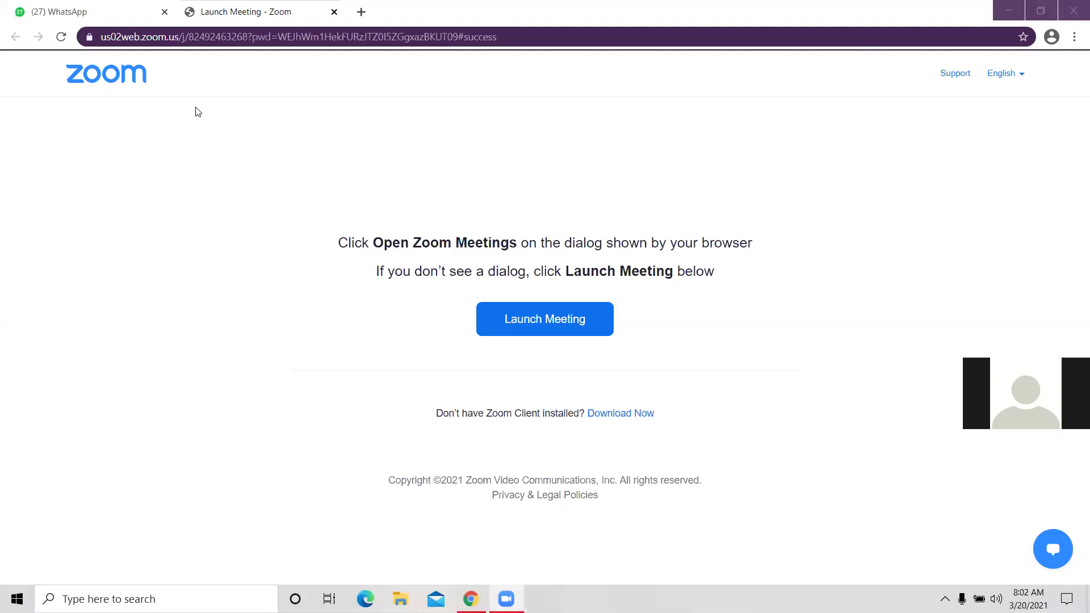
Step: Close the Zoom launch page, look inside the hardware folder of ITC and return to ITC
key("alt+F4")
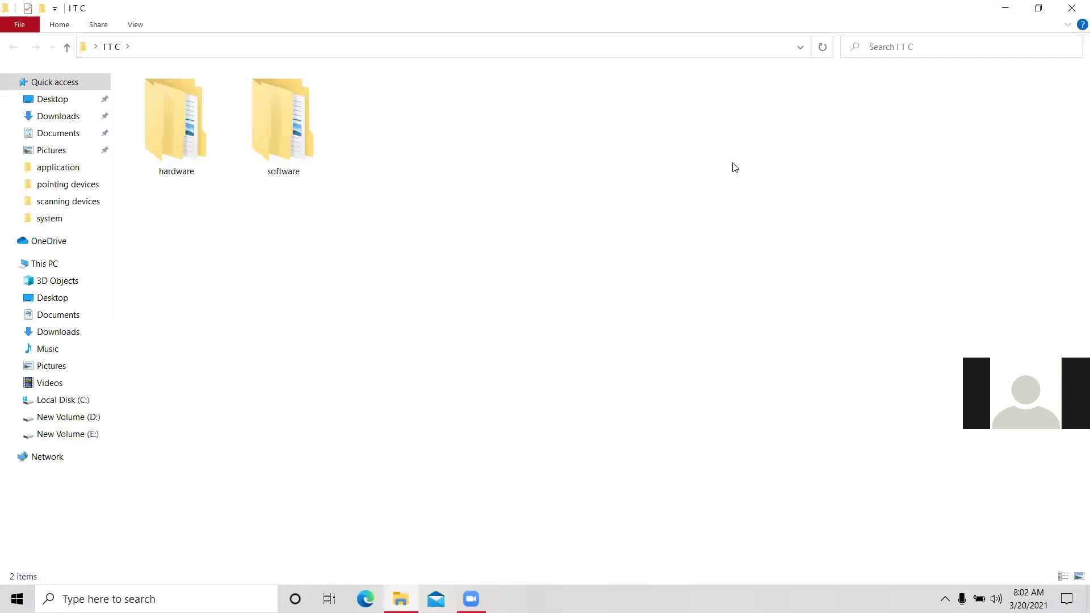
double_click(141, 161)
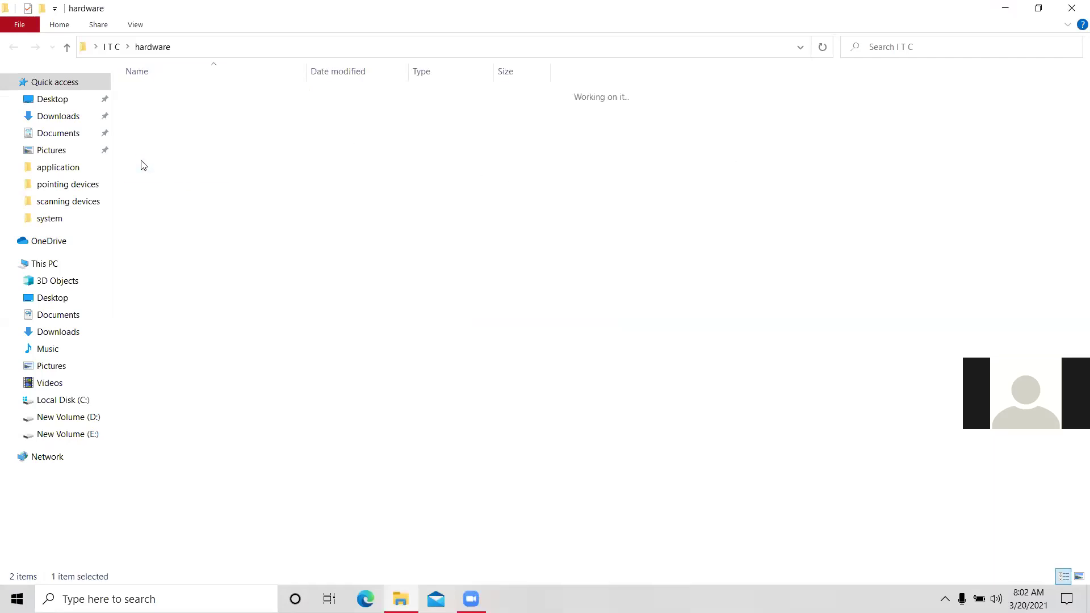
double_click(174, 108)
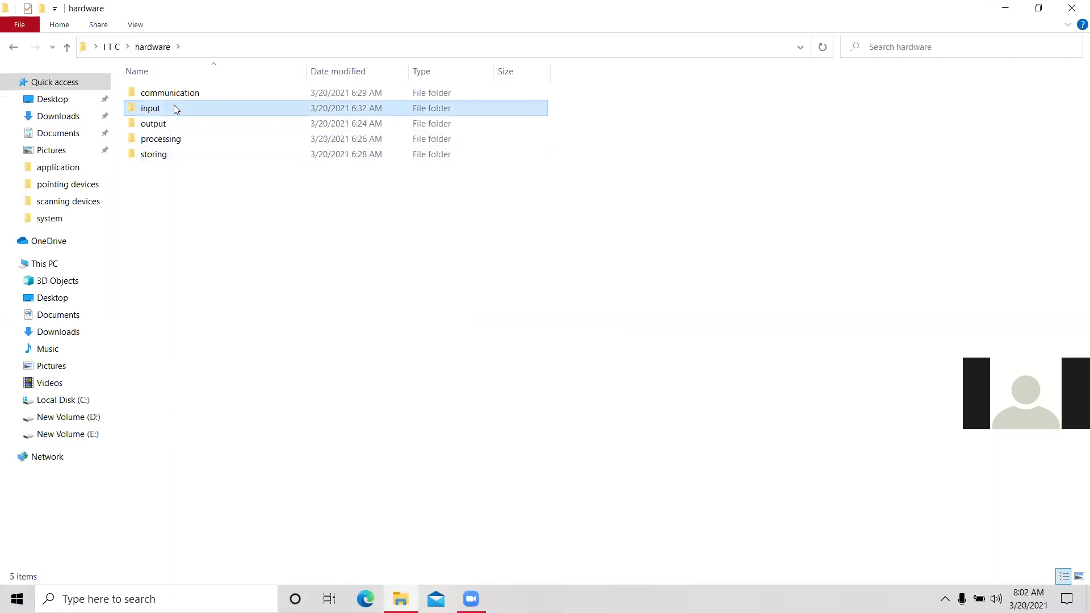
left_click(14, 48)
left_click(14, 48)
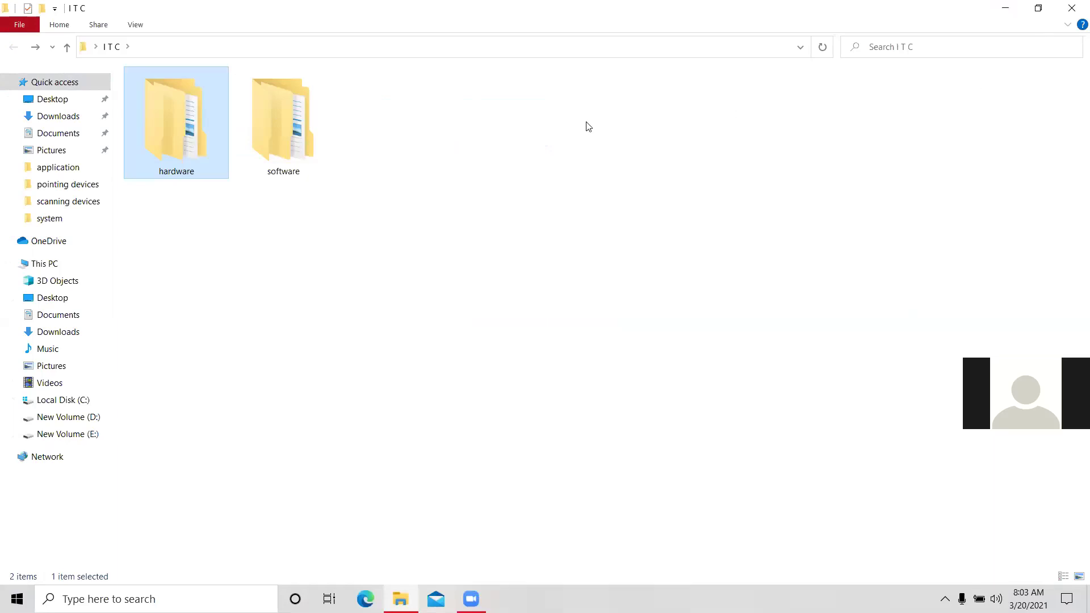
Step: Open software > application in ITC, check the contents of the excel folder and return to application
left_click(266, 164)
double_click(266, 165)
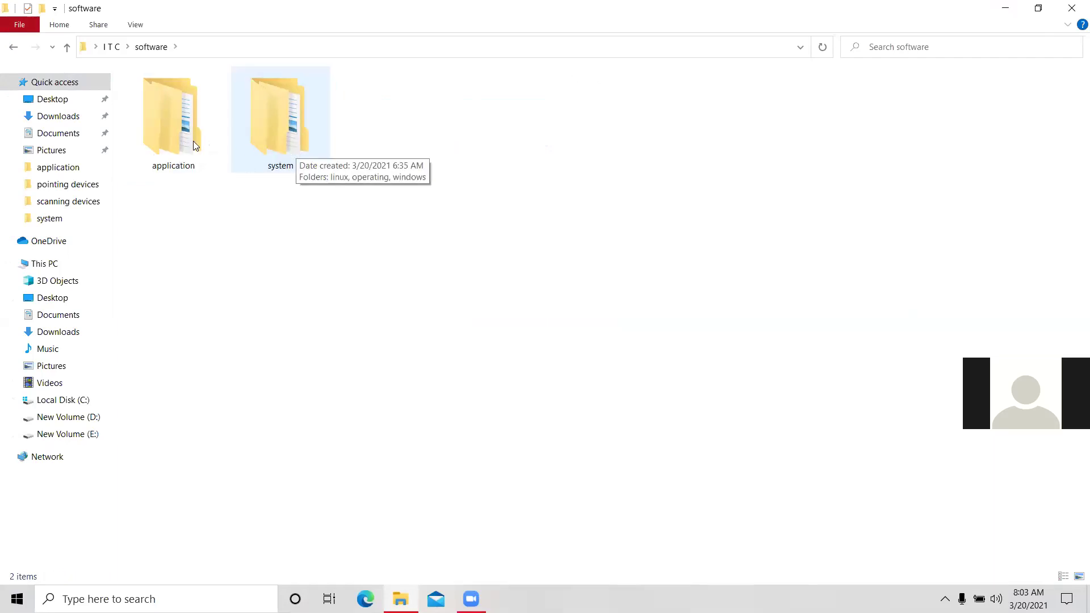
double_click(170, 134)
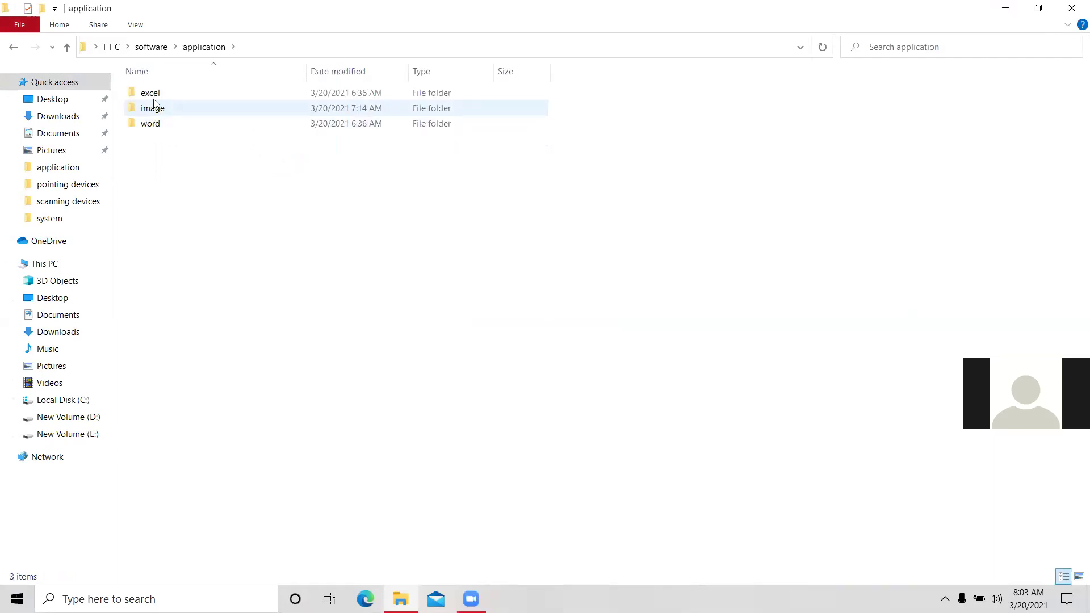
double_click(160, 97)
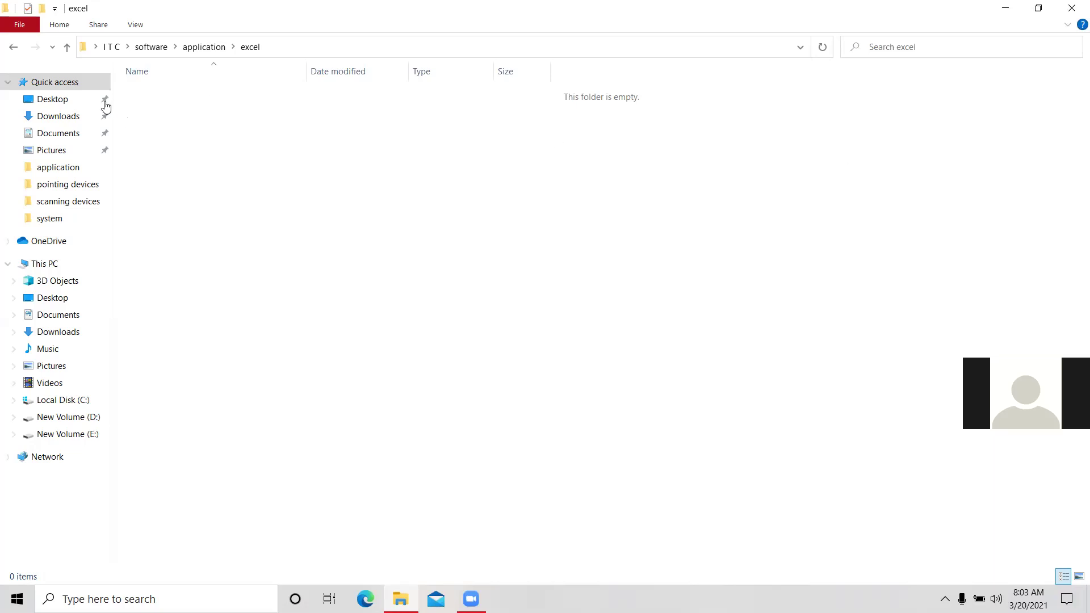
left_click(13, 49)
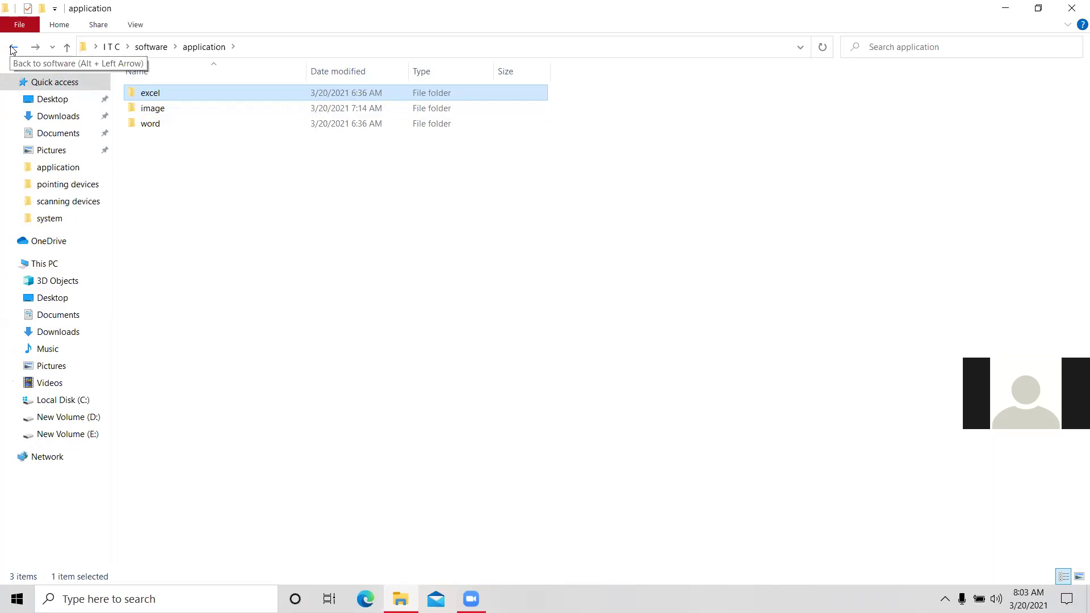
Step: Copy the car picture from the image folder inside application
double_click(152, 109)
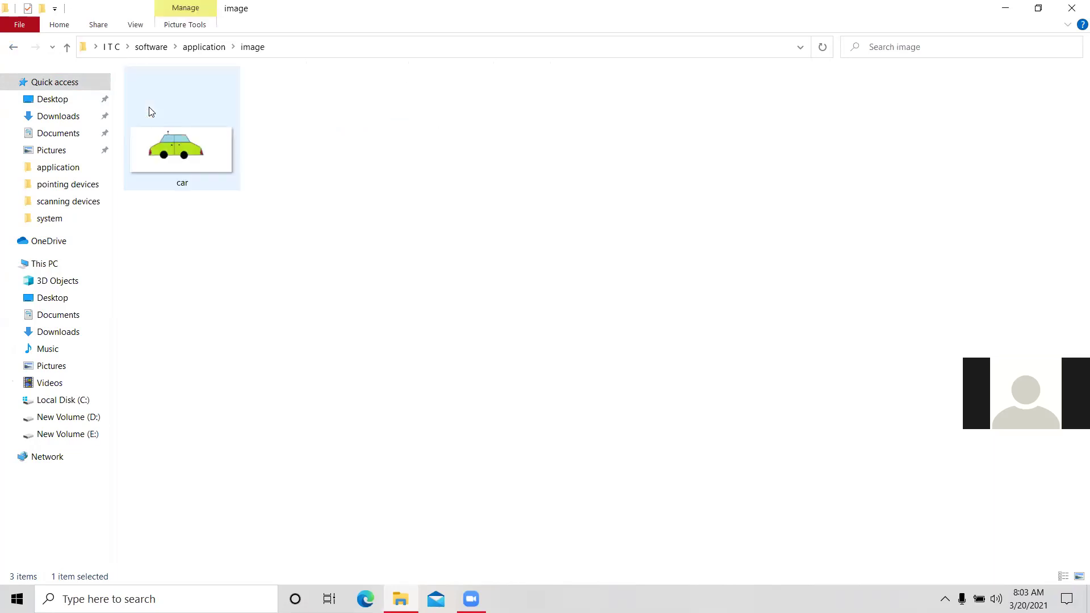
left_click(195, 108)
right_click(196, 108)
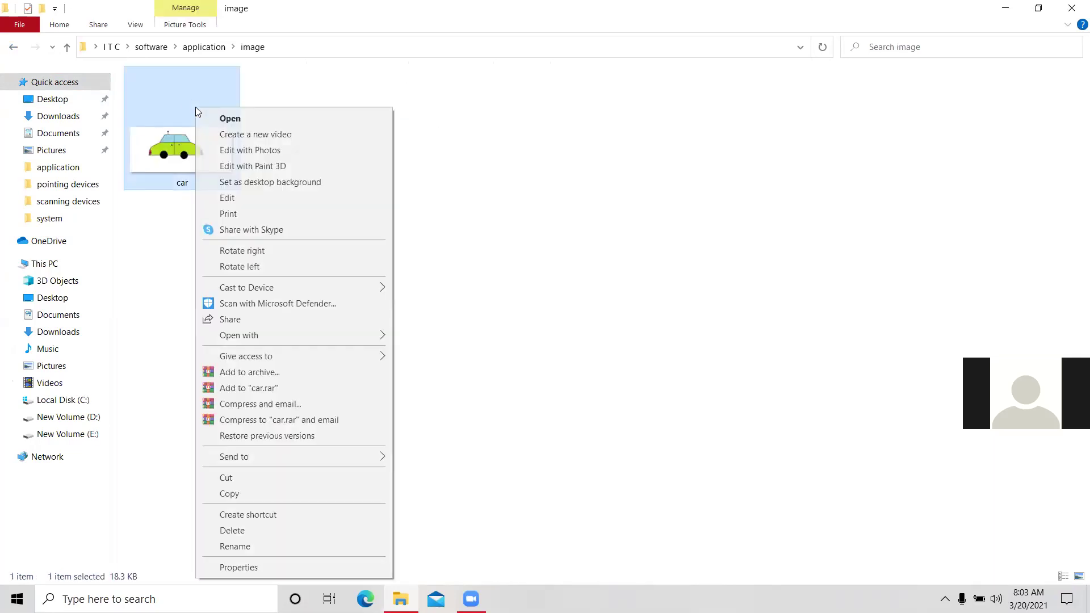
left_click(282, 495)
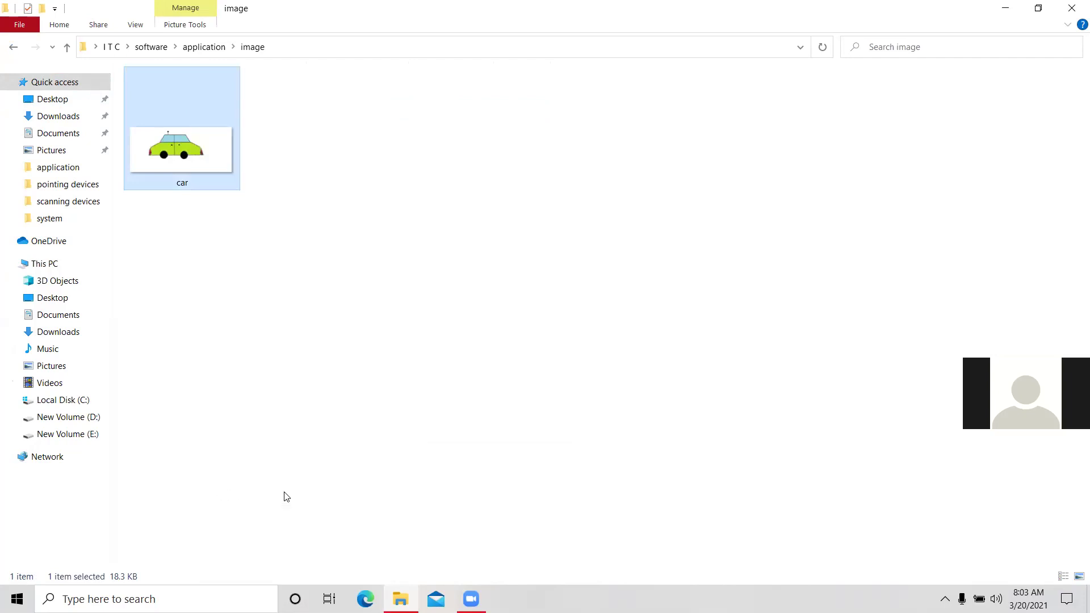
Step: Paste the copied car picture into the excel folder inside application
left_click(13, 47)
left_click(165, 95)
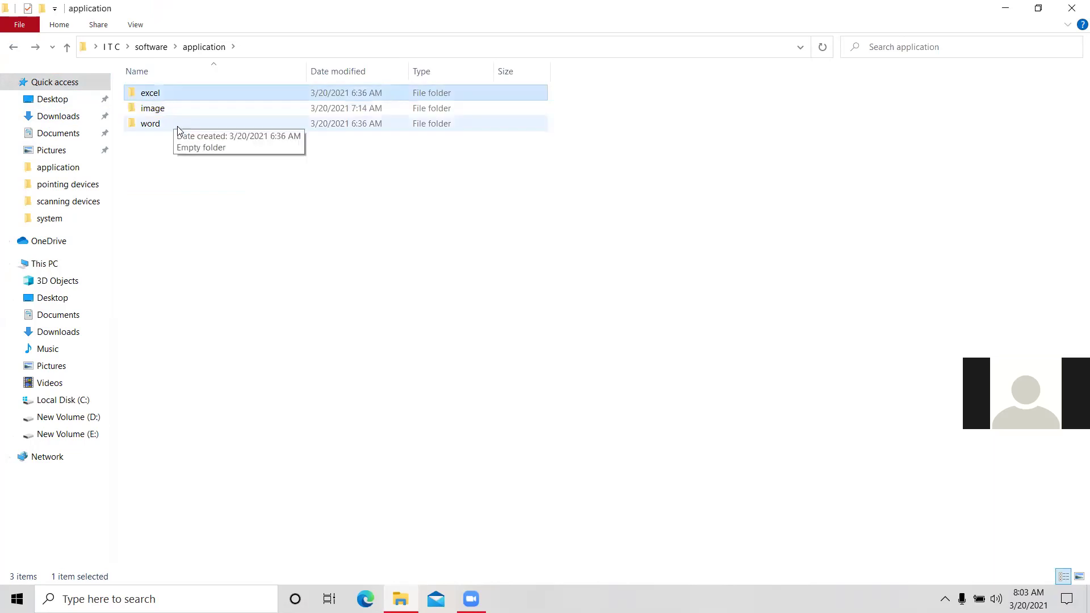
double_click(174, 93)
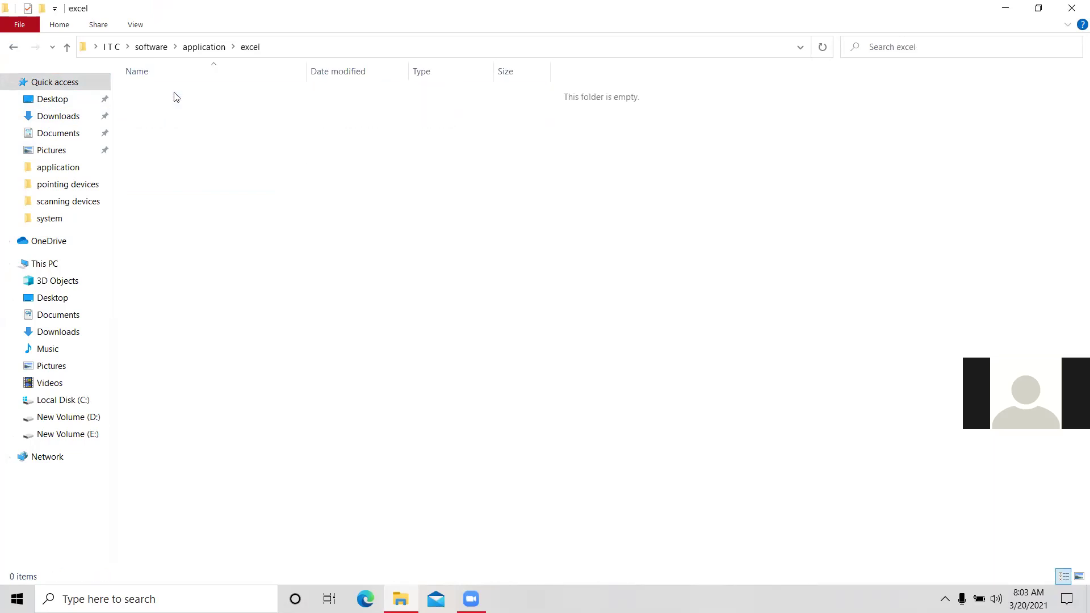
right_click(173, 95)
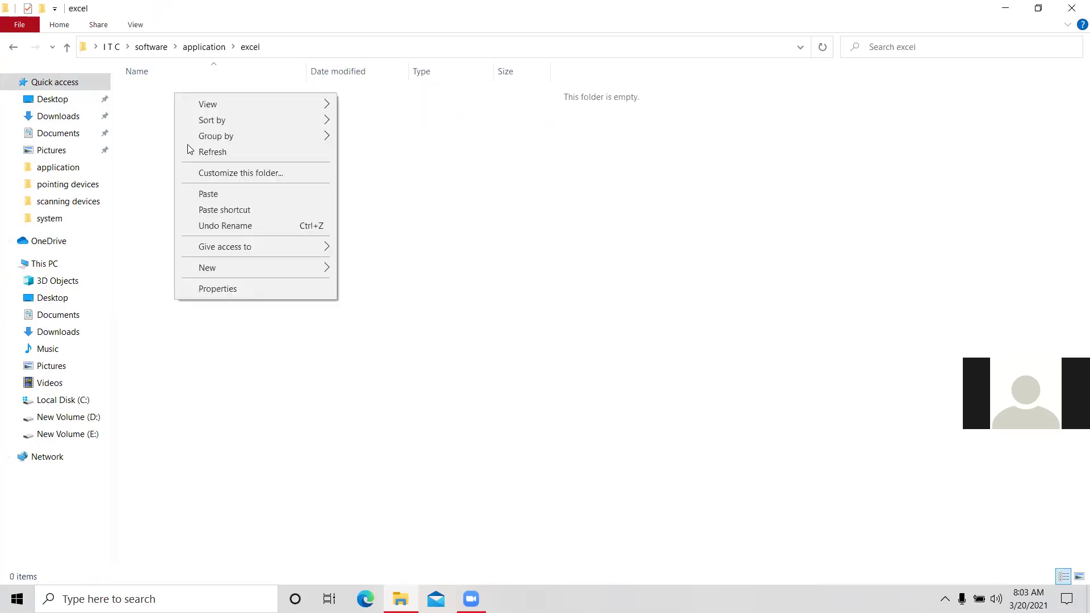
left_click(227, 192)
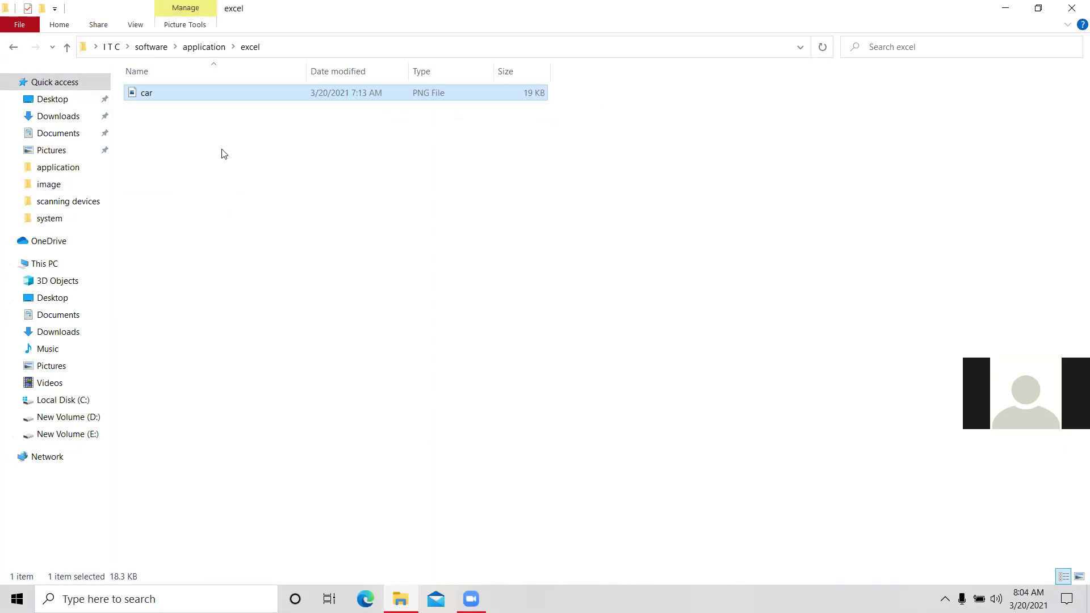
Step: Rename the pasted car file in the excel folder as vehicle
right_click(244, 85)
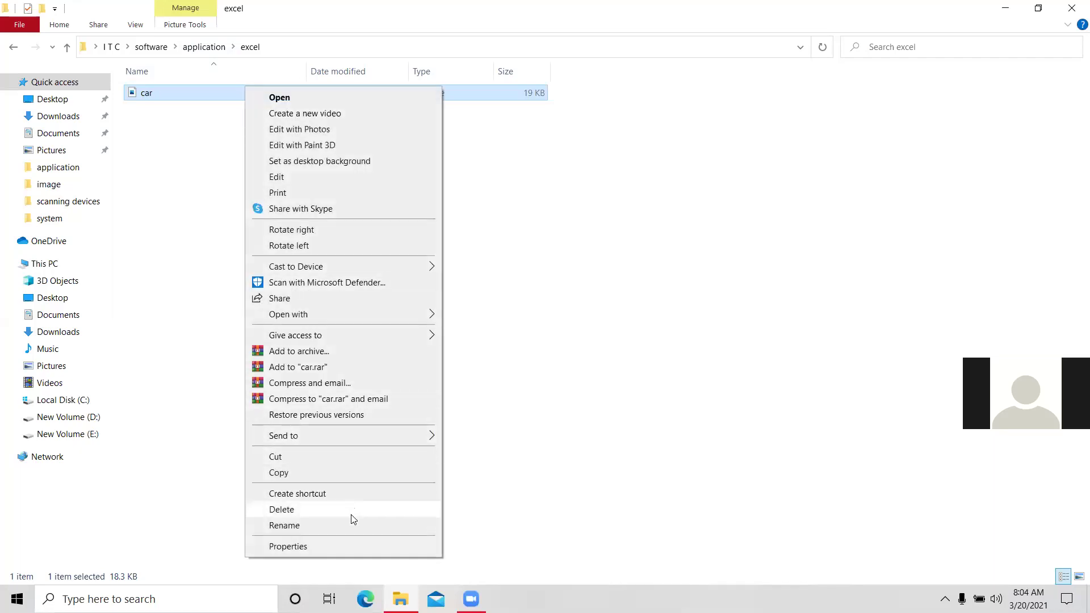
left_click(353, 525)
key("BackSpace")
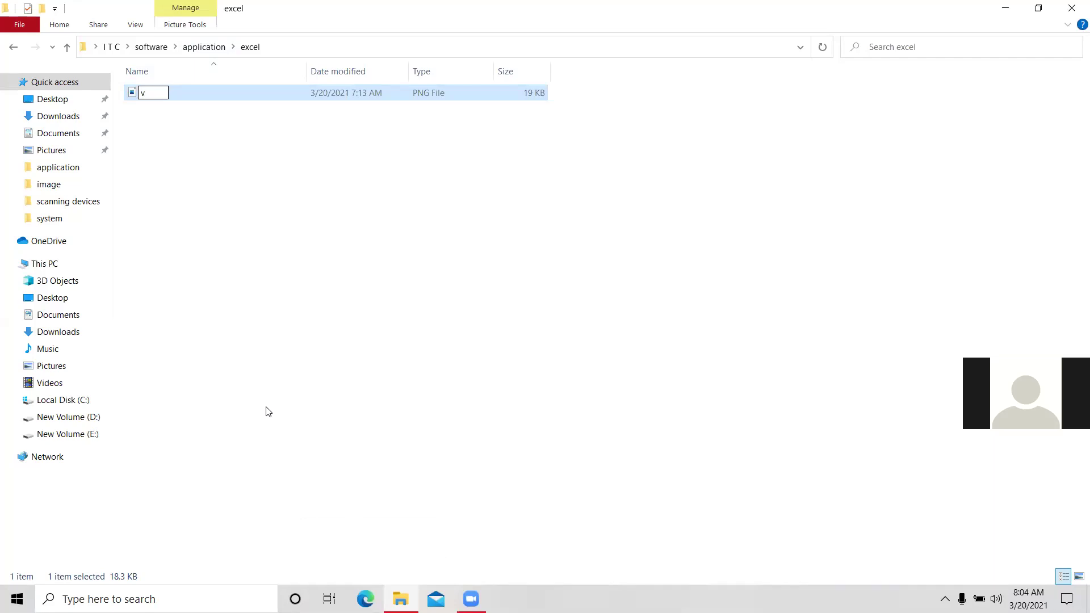
type("hi")
key("BackSpace")
key("BackSpace")
key("BackSpace")
type("vh")
key("BackSpace")
key("BackSpace")
type("vehicle")
left_click(264, 399)
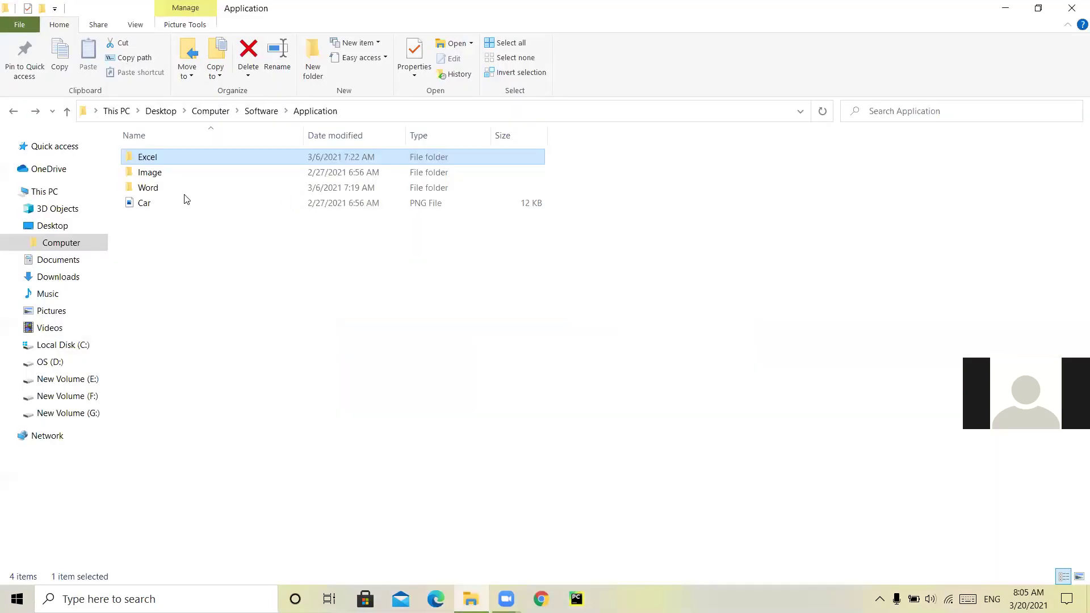
Step: Go to the Desktop folder and reopen Computer > Software > Application from there
left_click(160, 111)
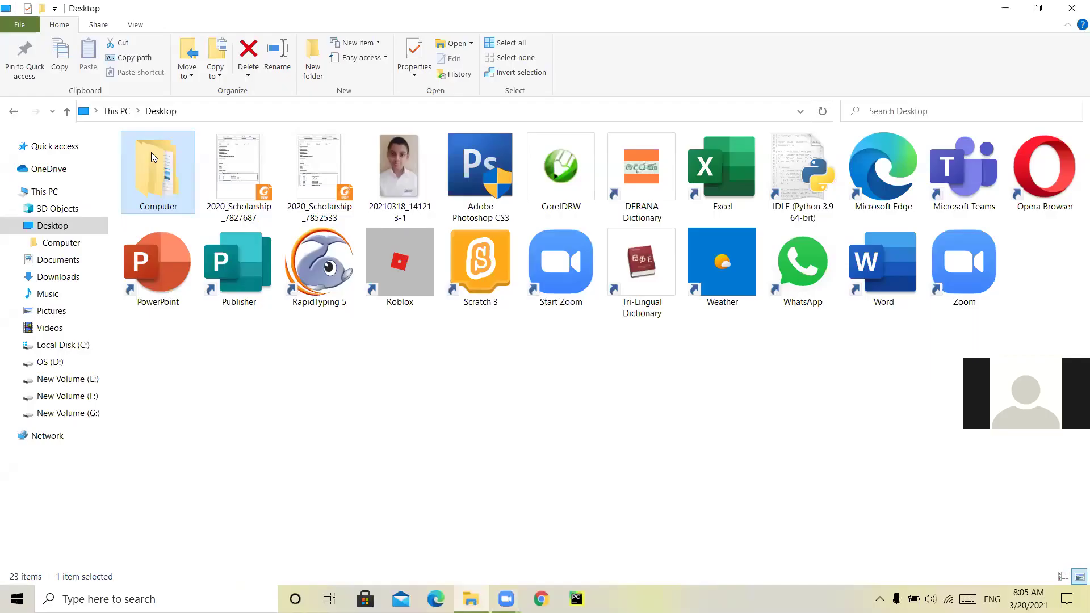
double_click(151, 158)
double_click(209, 174)
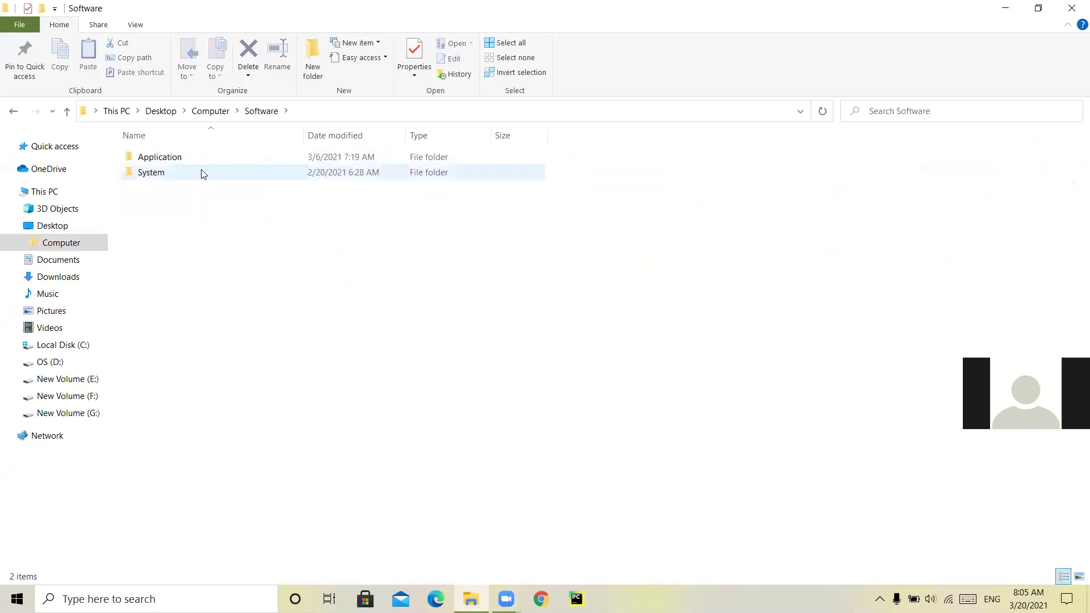
double_click(205, 160)
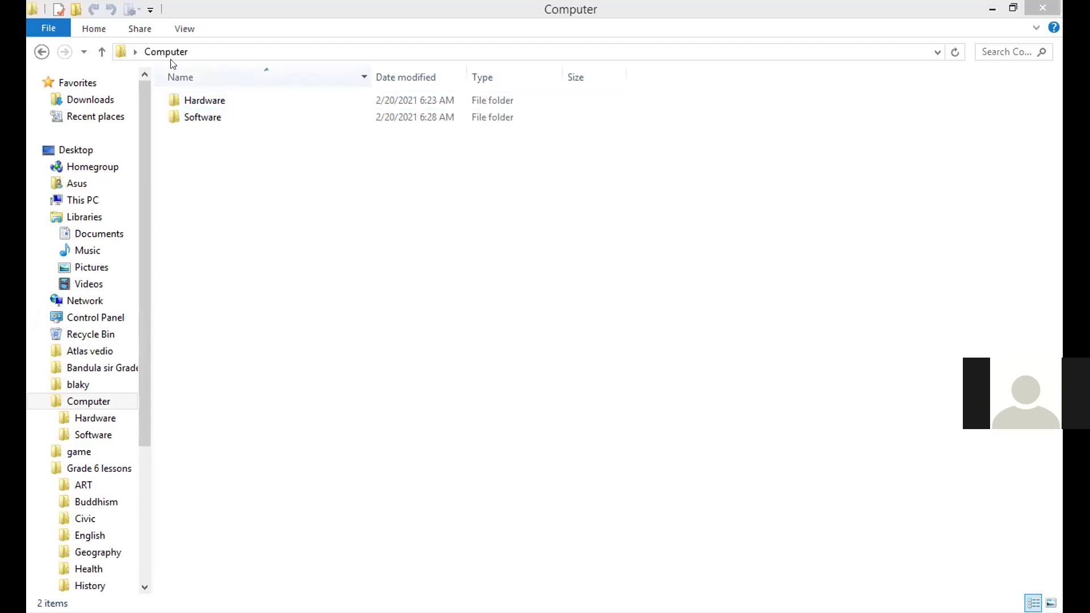
Step: Open Software > Application > Excel in the Computer folder, check for the renamed vehicle picture and go back
left_click(196, 118)
left_click(195, 118)
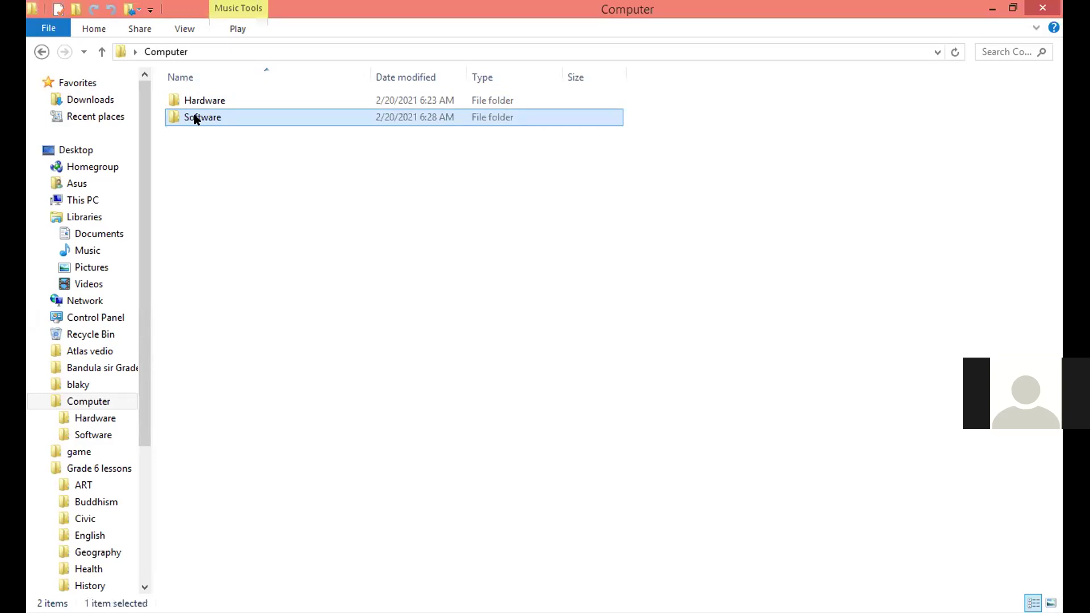
double_click(195, 118)
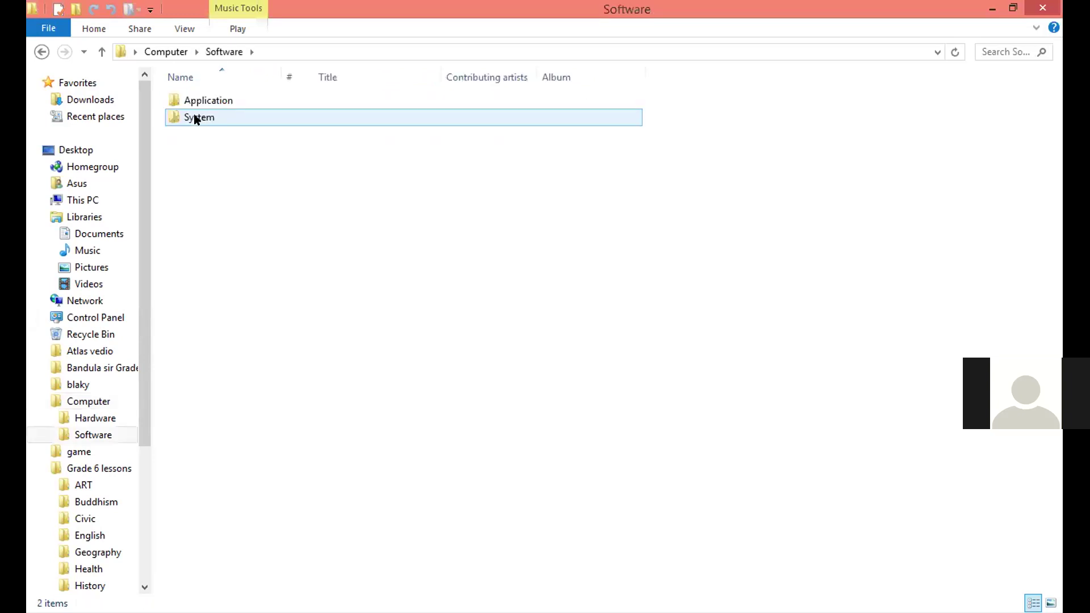
left_click(196, 104)
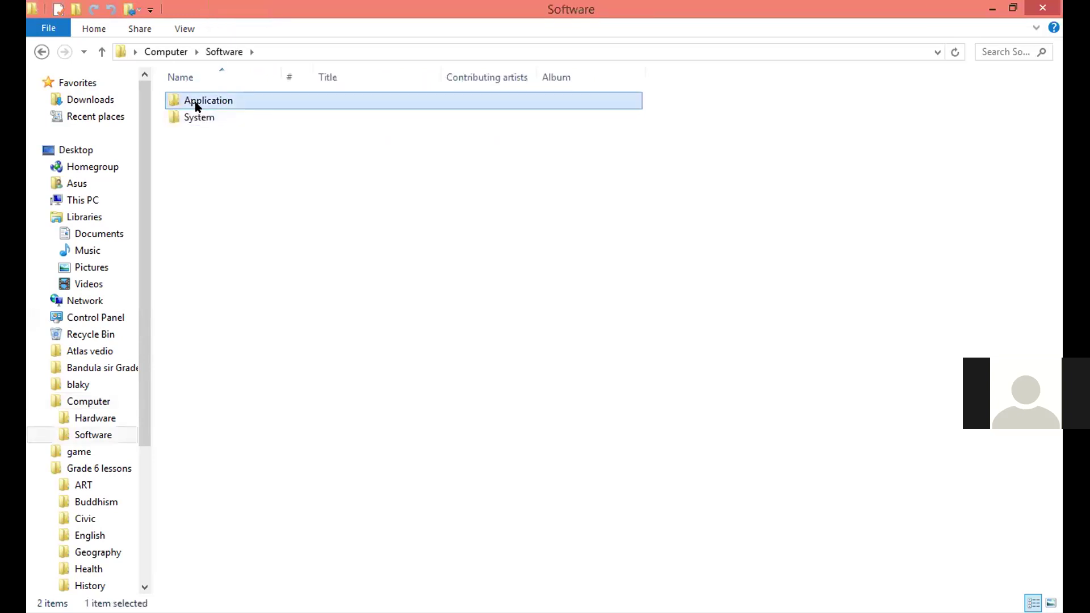
double_click(196, 104)
left_click(195, 104)
left_click(196, 103)
left_click(273, 163)
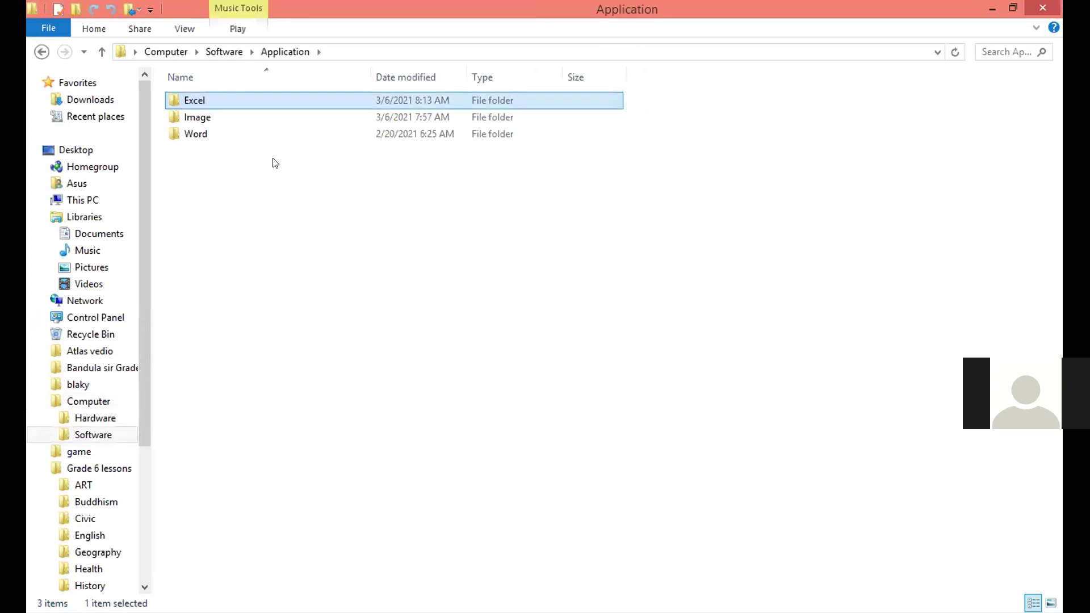
double_click(246, 103)
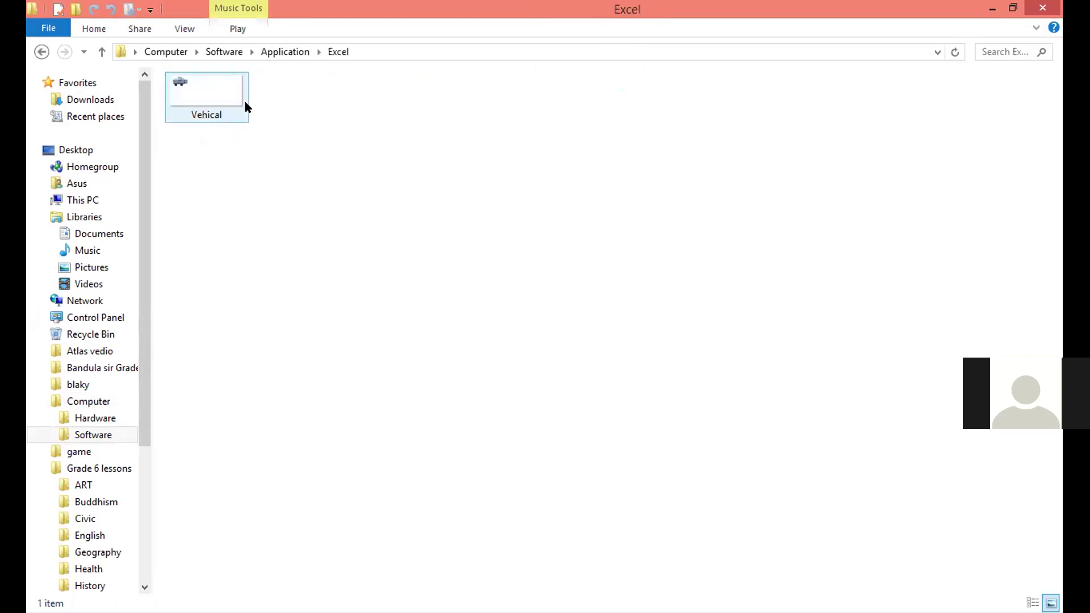
left_click(40, 52)
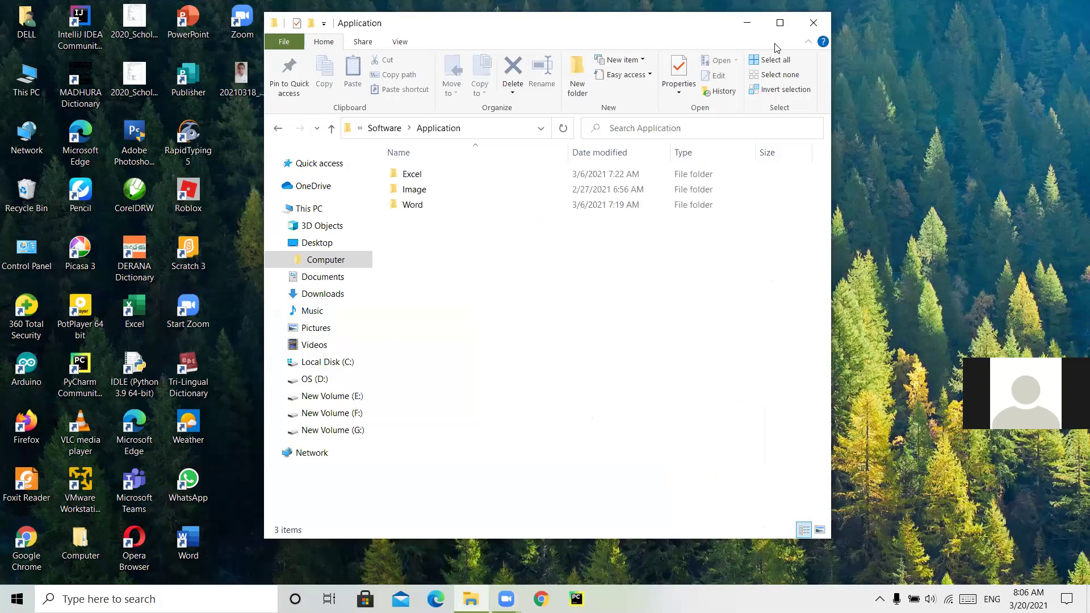
Step: Maximize the Application folder window and check the Excel folder for the renamed vehicle picture
left_click(780, 23)
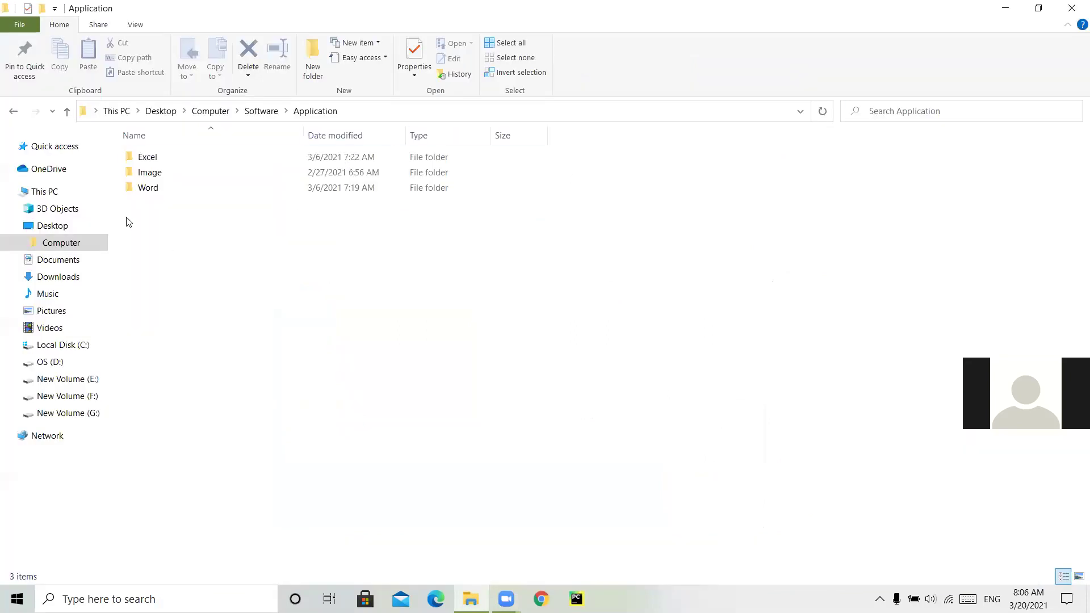
double_click(191, 163)
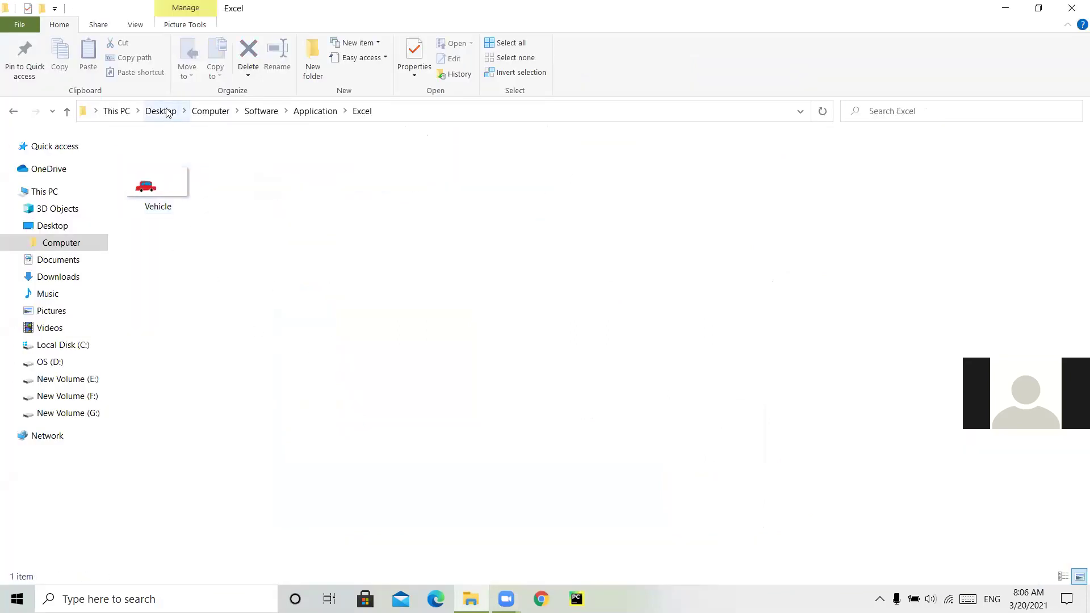
Step: Browse Desktop > Computer > Hardware > Storing and open the computer folder inside the ICT folder to check their contents
left_click(168, 112)
double_click(190, 177)
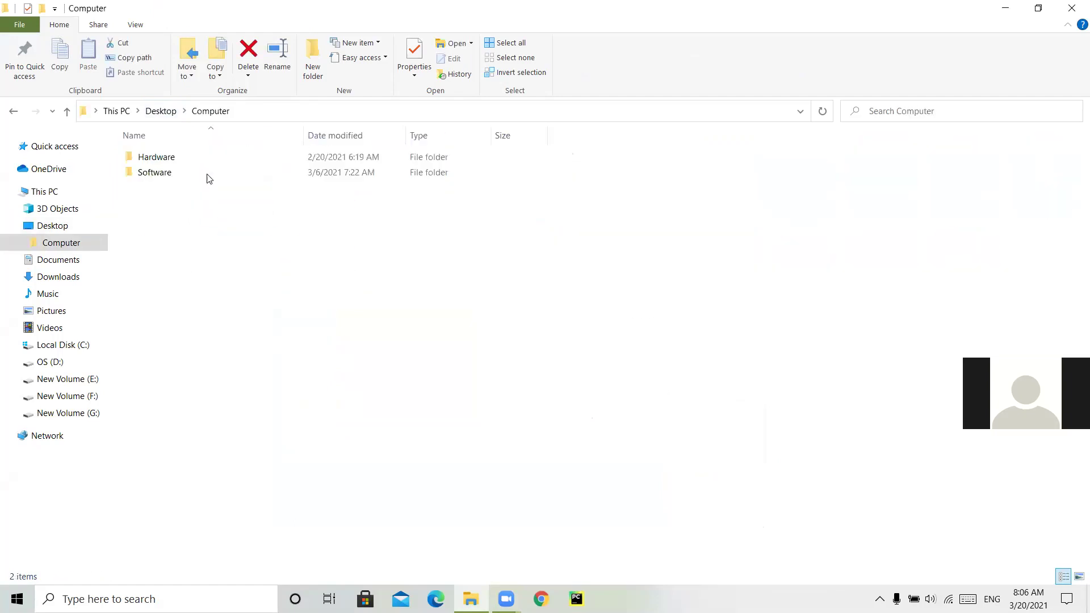
left_click(231, 155)
key("Return")
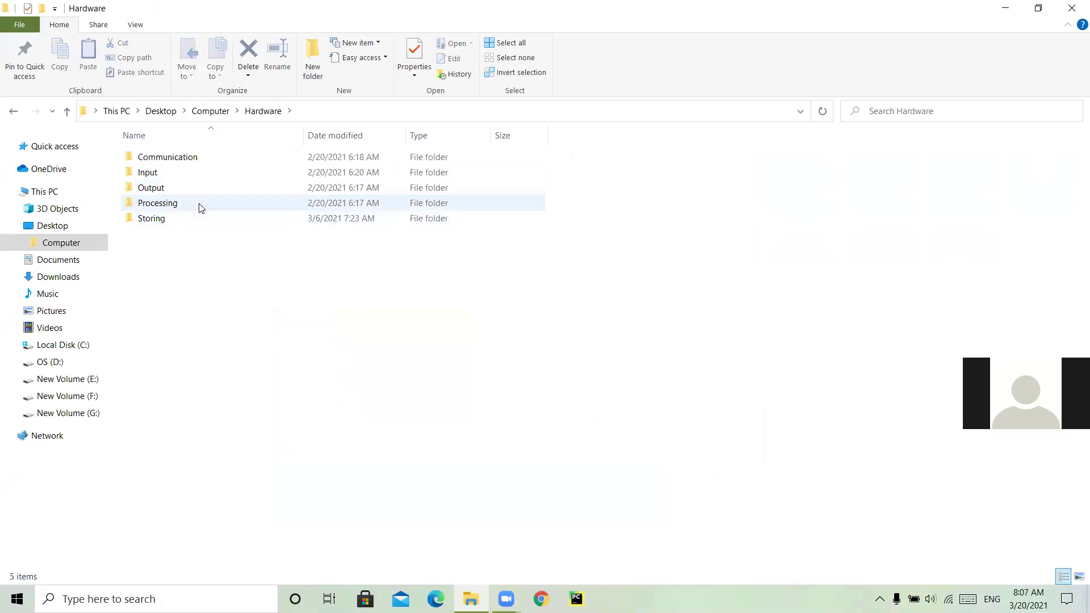
left_click(200, 220)
key("Return")
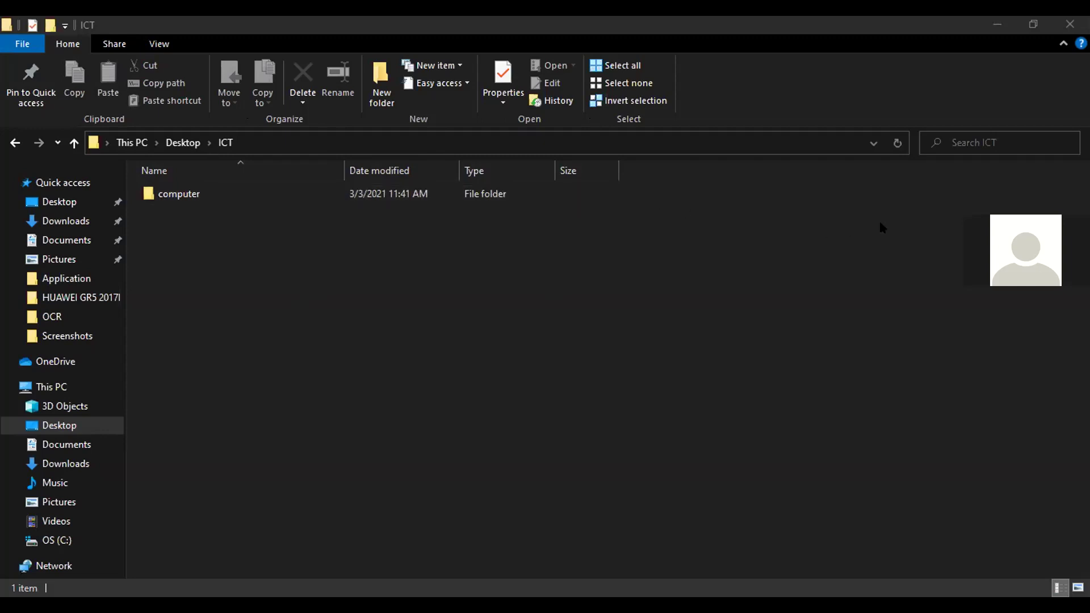
double_click(515, 189)
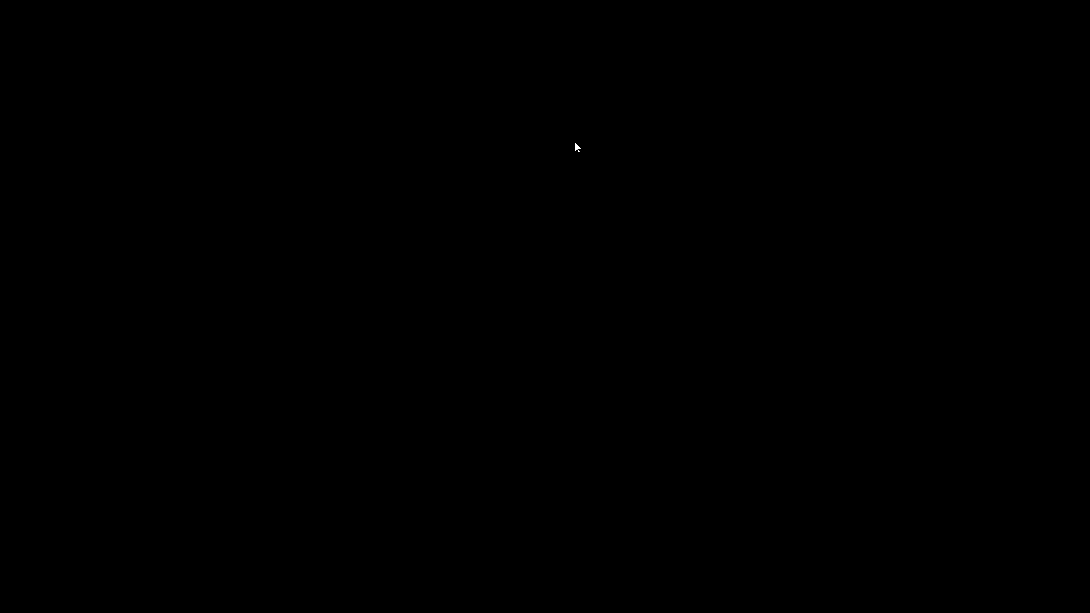
Step: End the slide show and close the Grade 06 presentation and the Hardware folder window to reach the desktop
key("Escape")
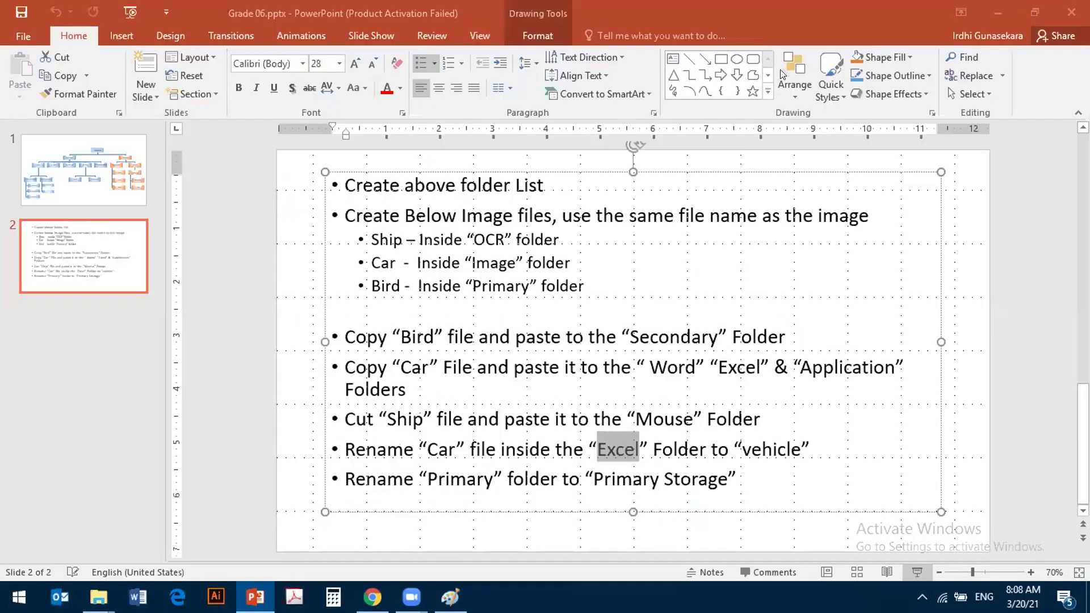
double_click(820, 8)
left_click(1040, 236)
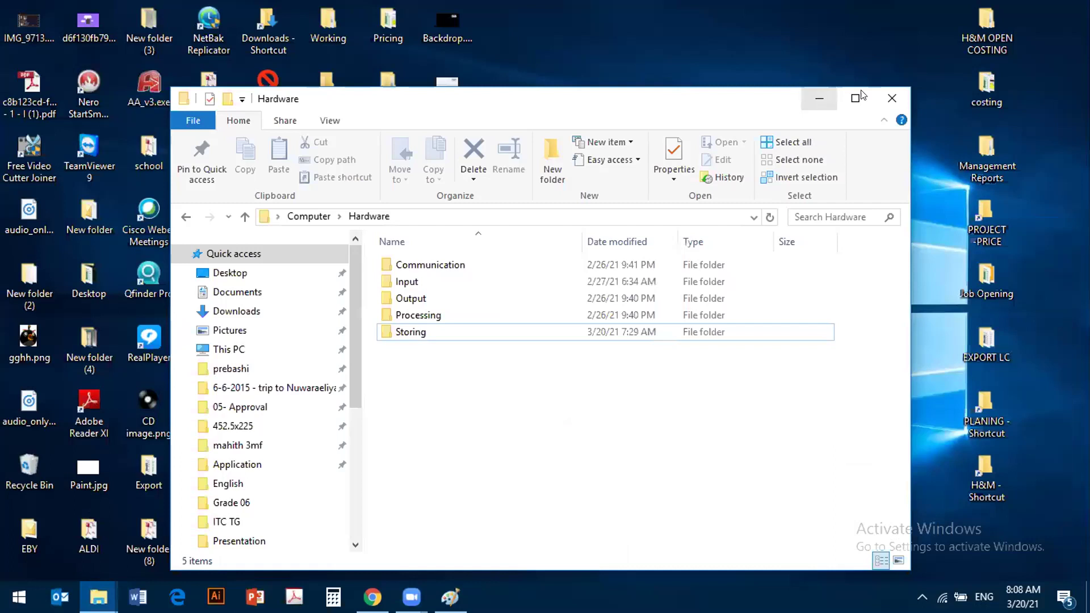
left_click(887, 98)
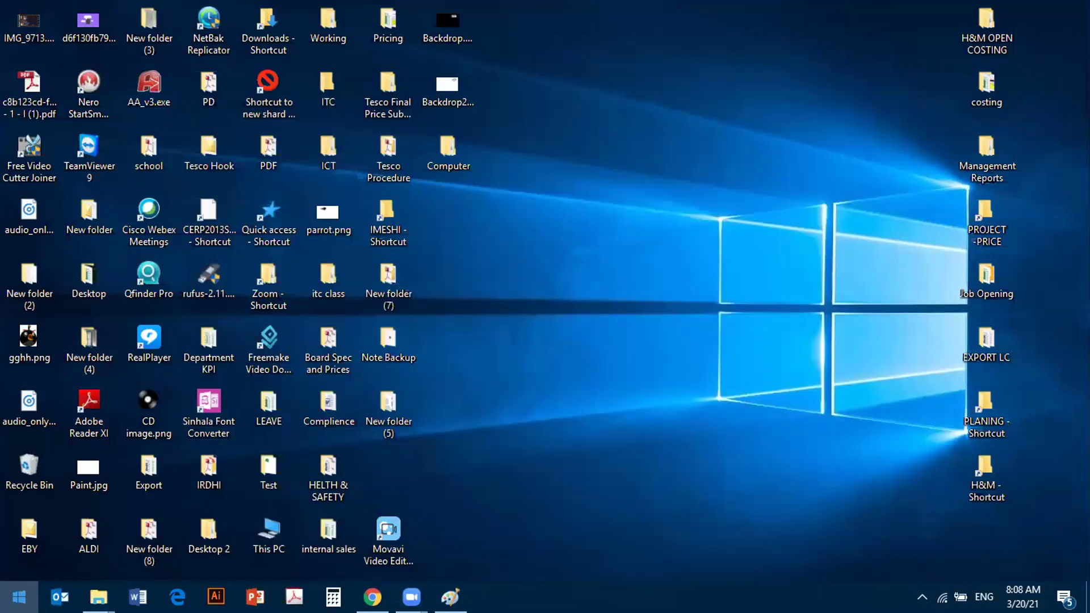
Step: Switch to Paint with a blank canvas, try a brush mark and undo it
left_click(19, 597)
type("pa")
key("Return")
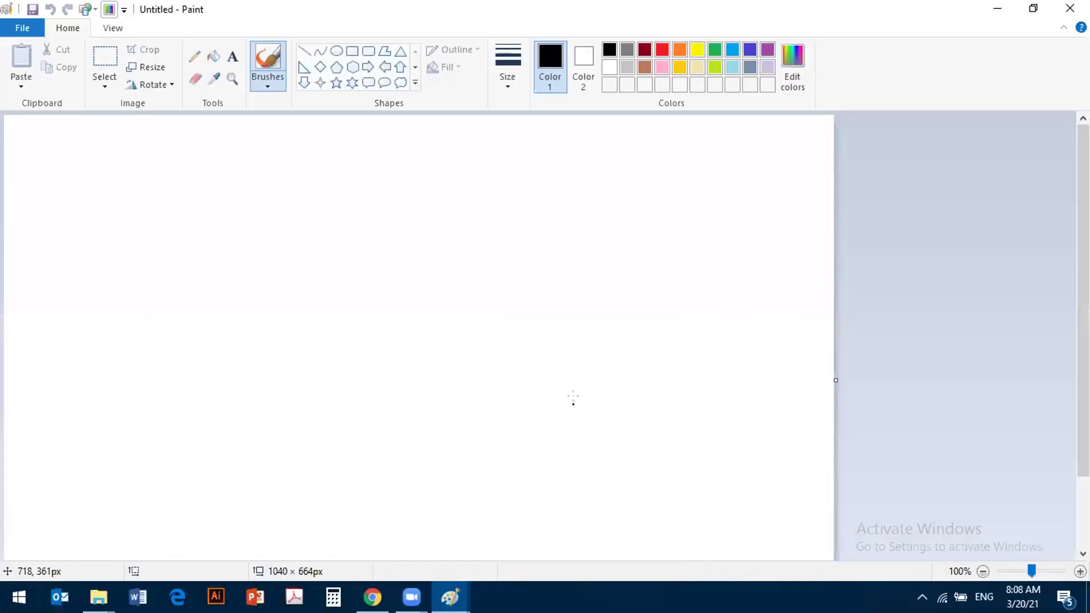
left_click(370, 140)
key("ctrl+z")
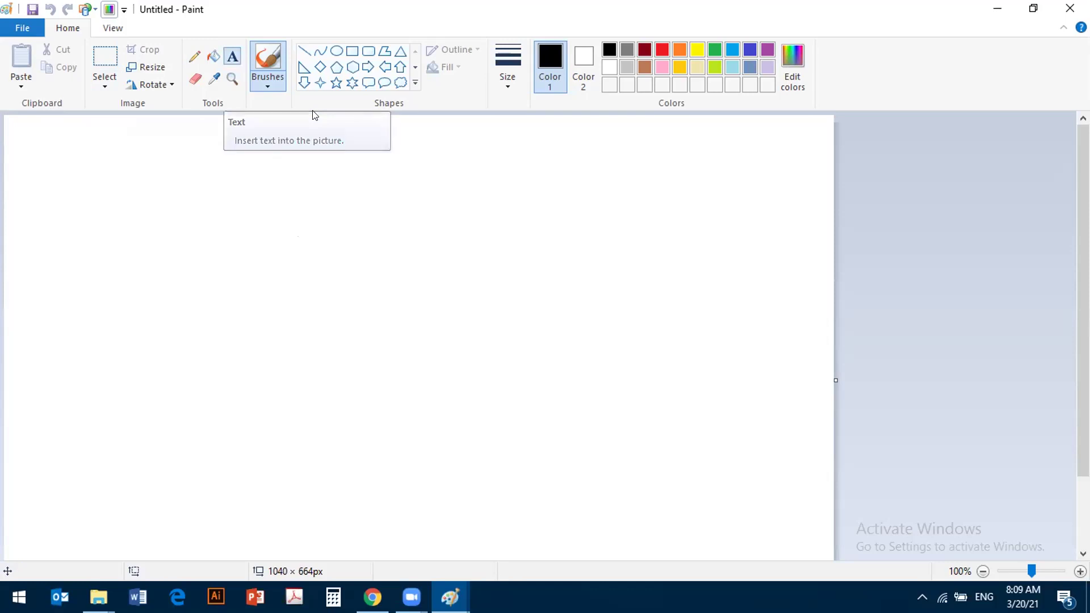
Step: Insert the text "ict class" across the upper half of the canvas and begin a new line below it
key("alt+h")
key("t")
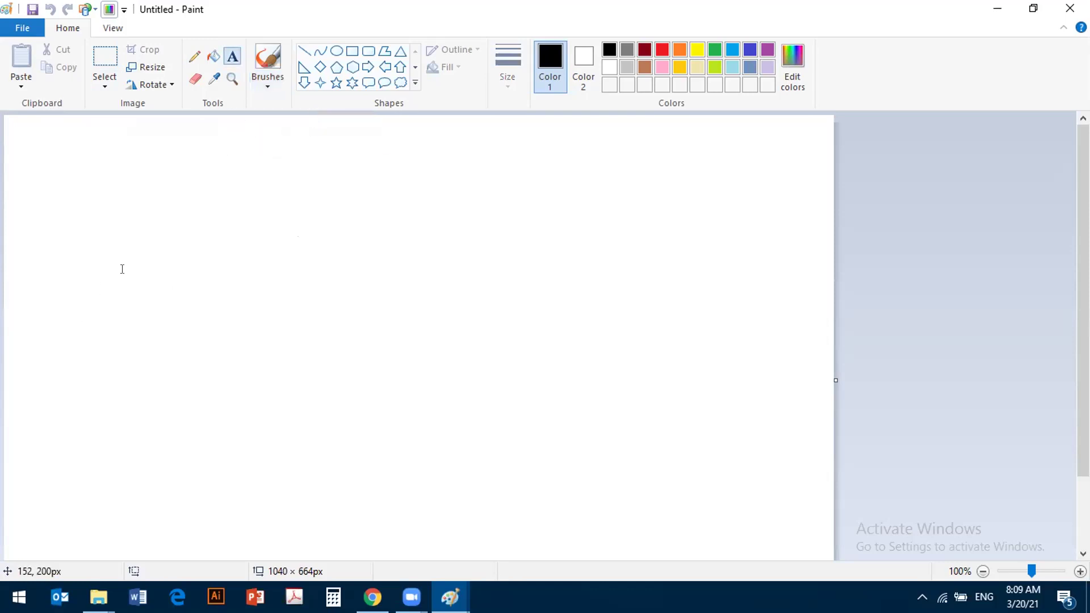
left_click(123, 269)
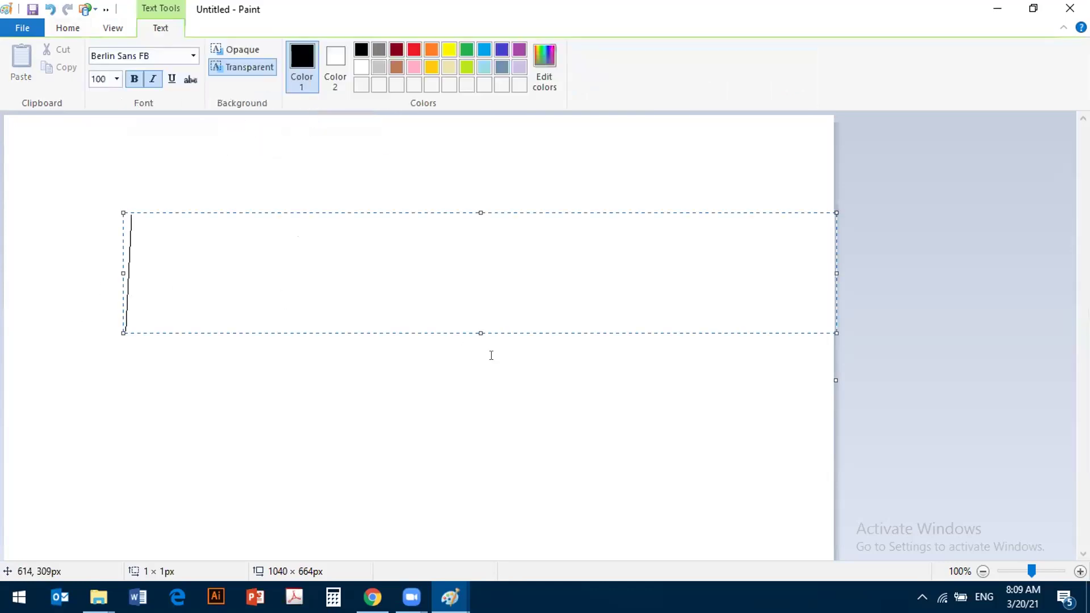
type("ict class")
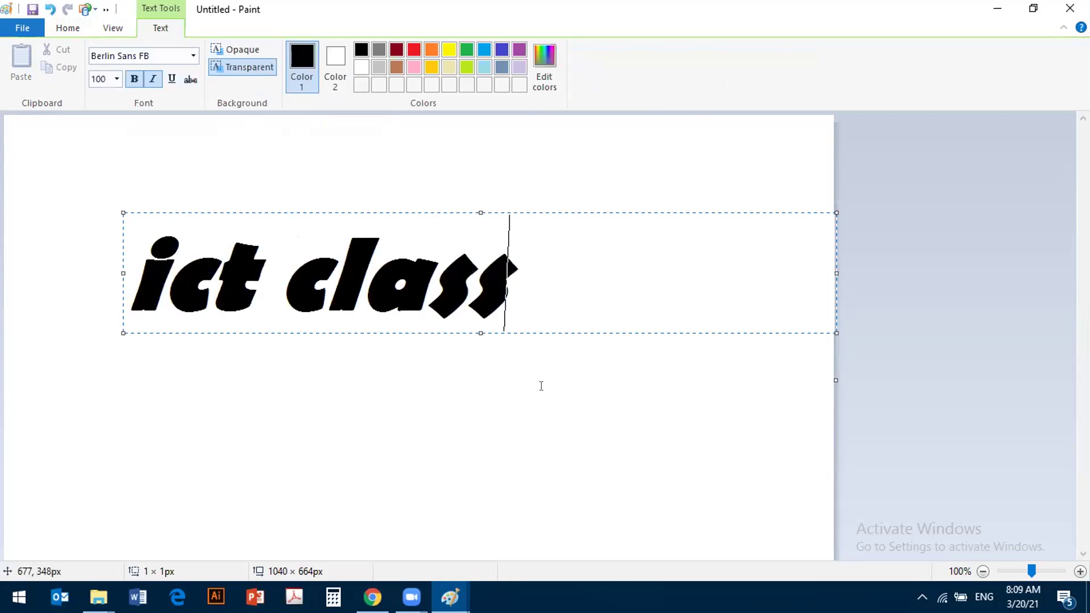
key("Return")
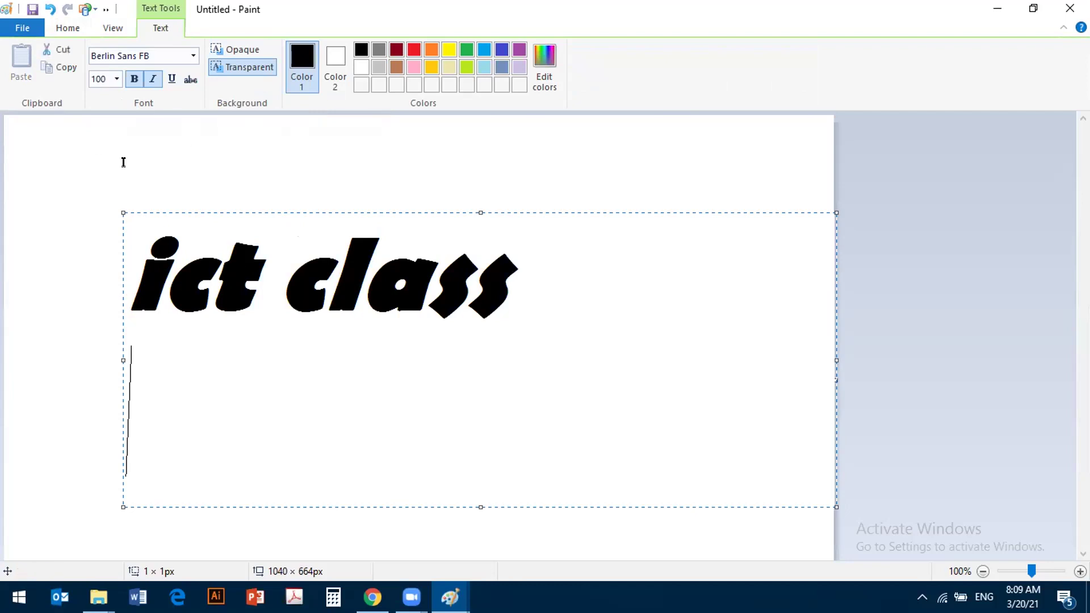
Step: Set the new line's font to Arial Black, size 18, with bold and italic off and underline on
left_click(116, 79)
left_click(103, 188)
left_click(193, 55)
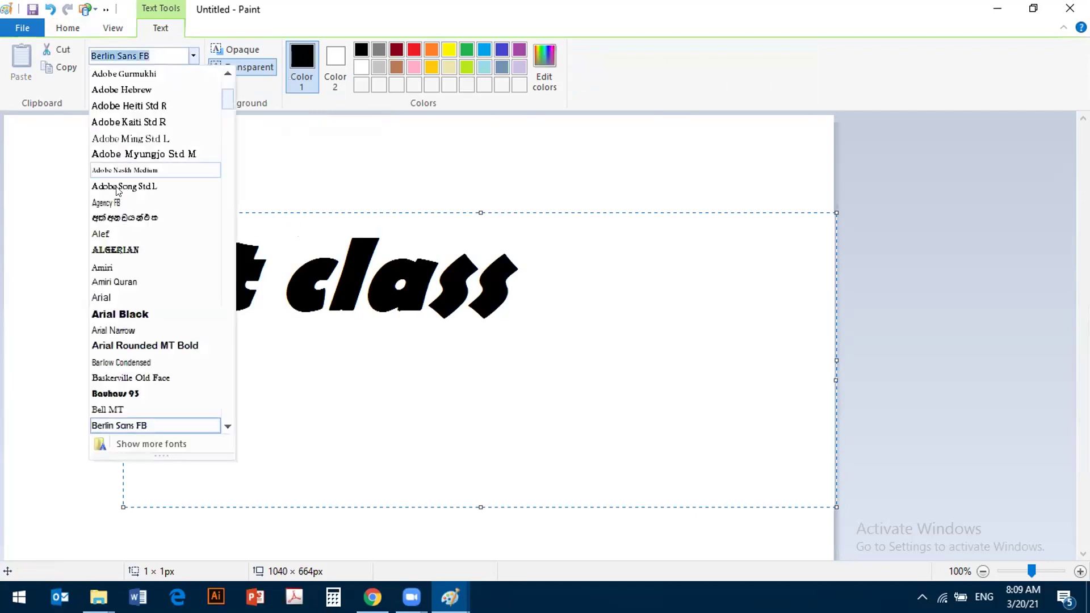
left_click(114, 316)
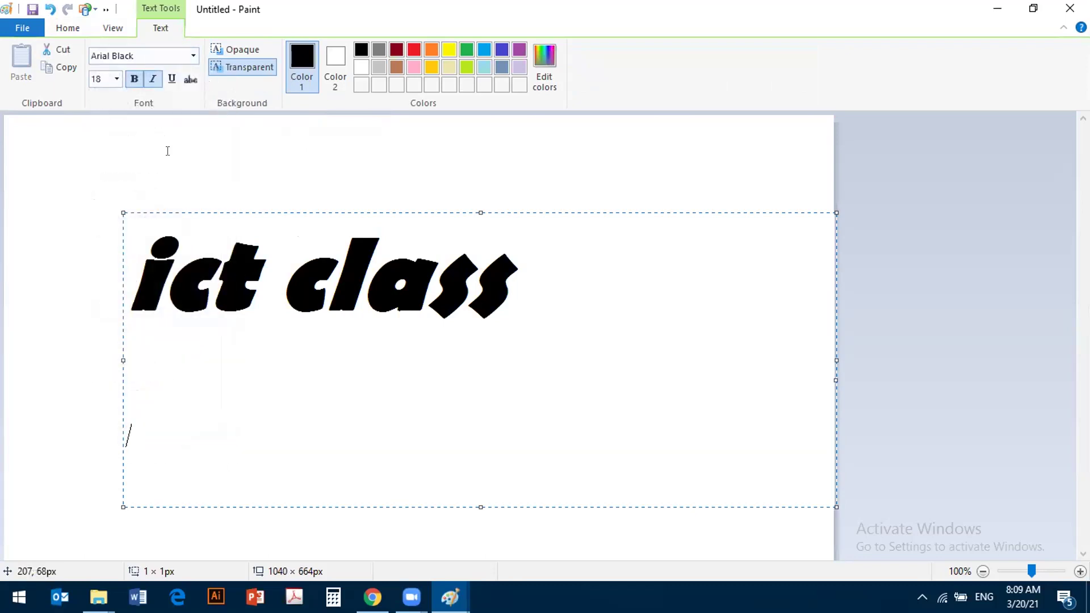
left_click(153, 79)
left_click(134, 79)
left_click(171, 79)
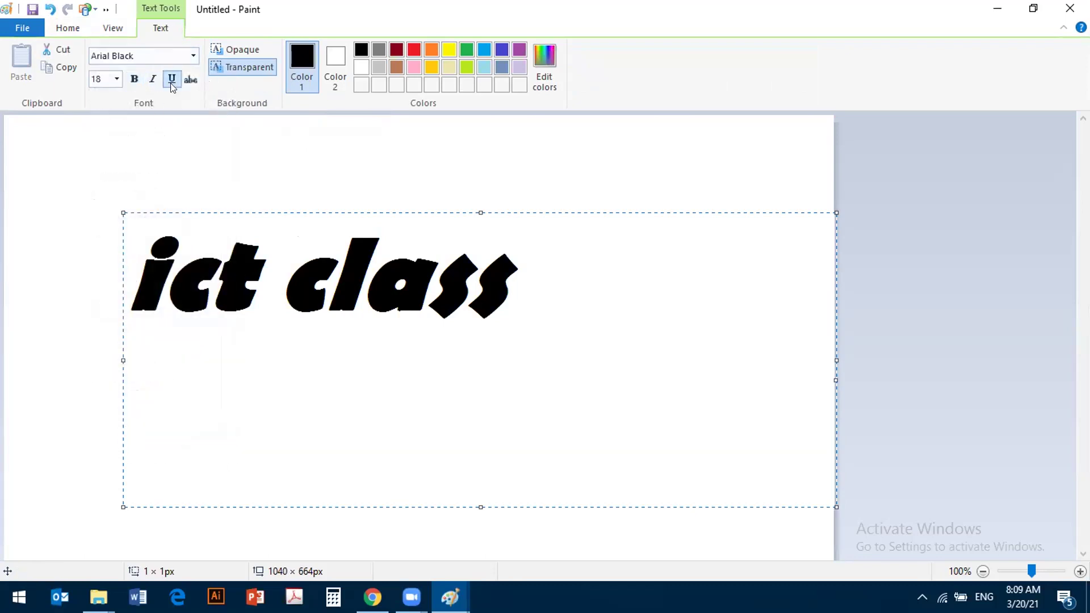
Step: Enter "New way of studing computer science" as the second line and finish the text box
type("New way of doi")
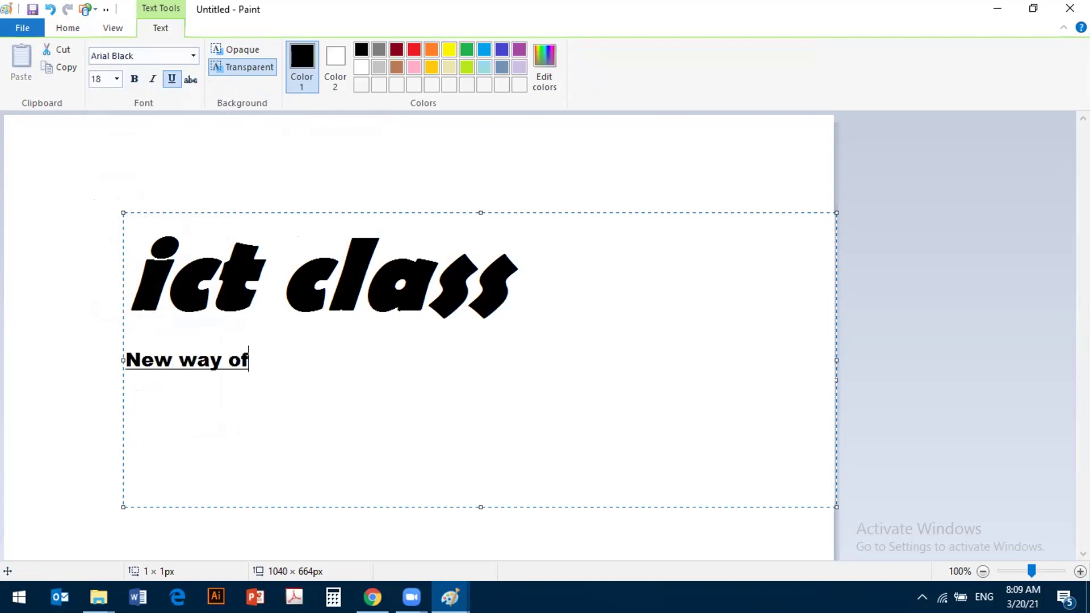
key("BackSpace")
key("BackSpace")
key("BackSpace")
type("studi")
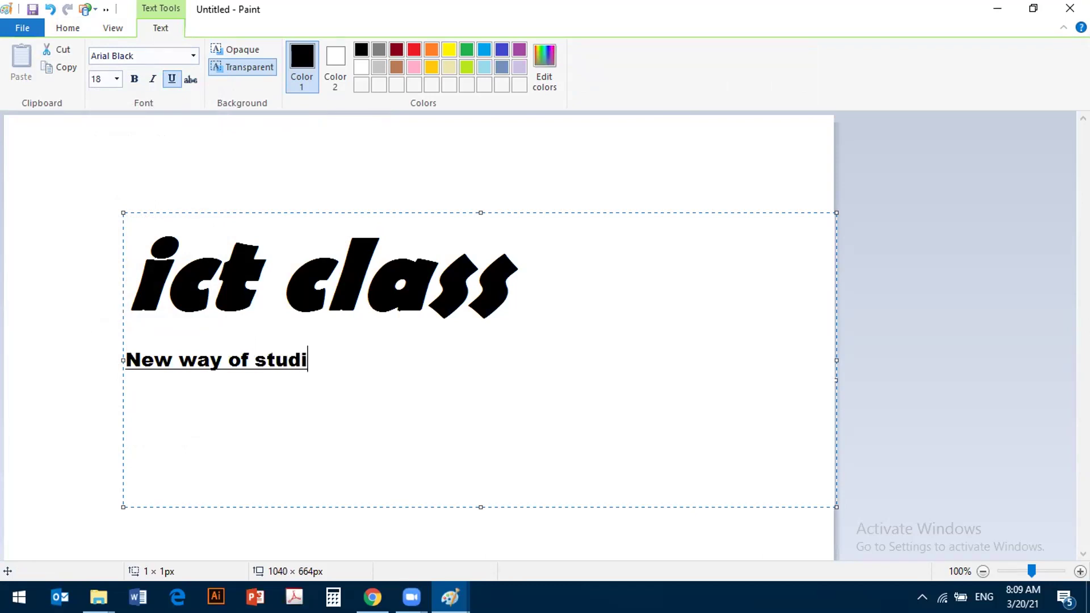
type("ng computer ")
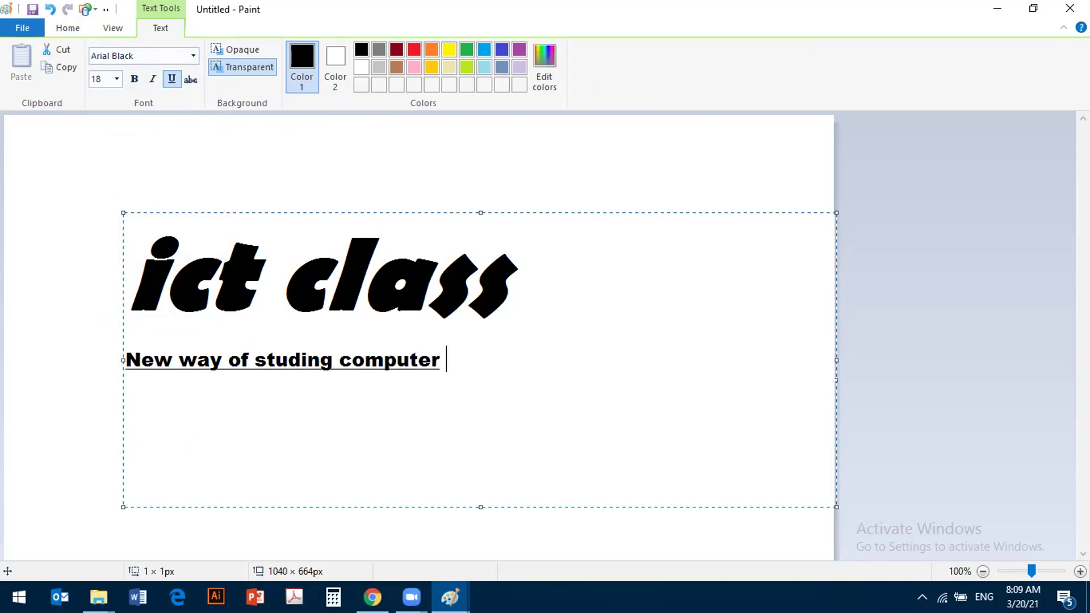
type("science")
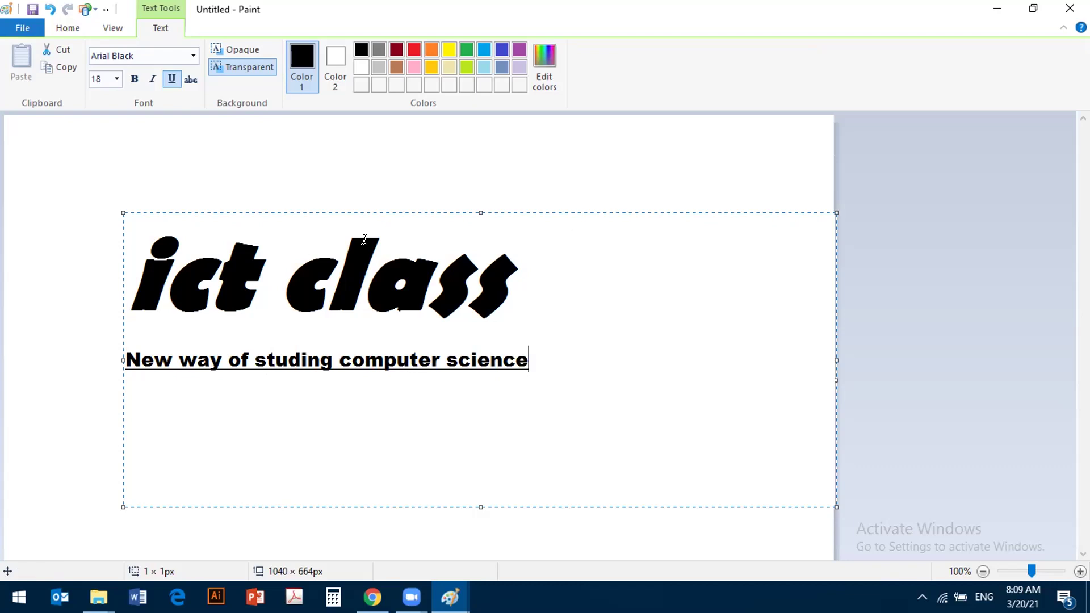
left_click(370, 176)
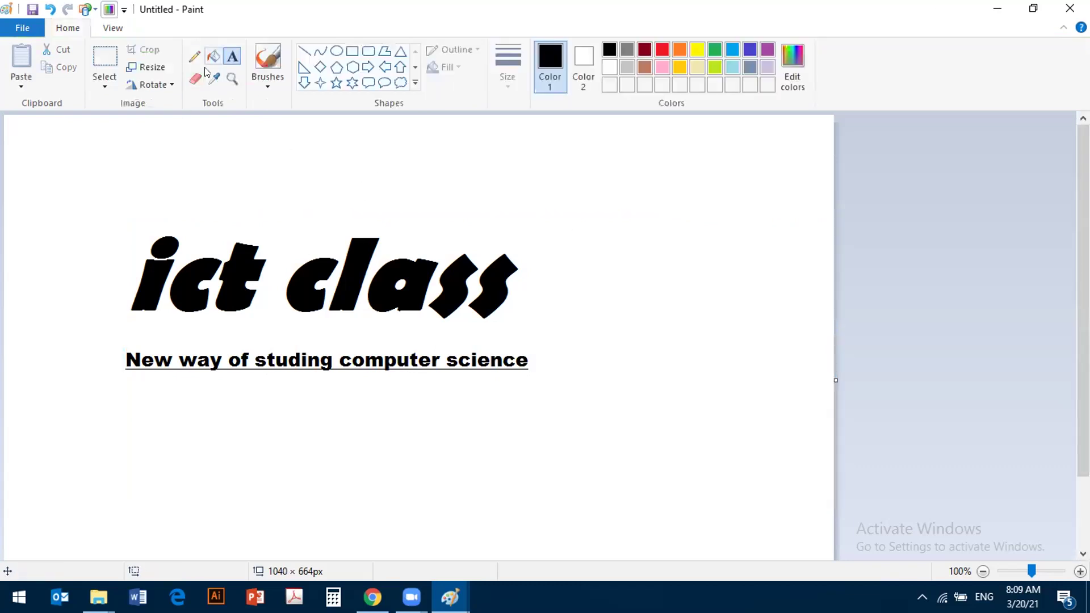
Step: Add a separate "ict class" text below the underlined line, with the word "class" in light pink
left_click(155, 426)
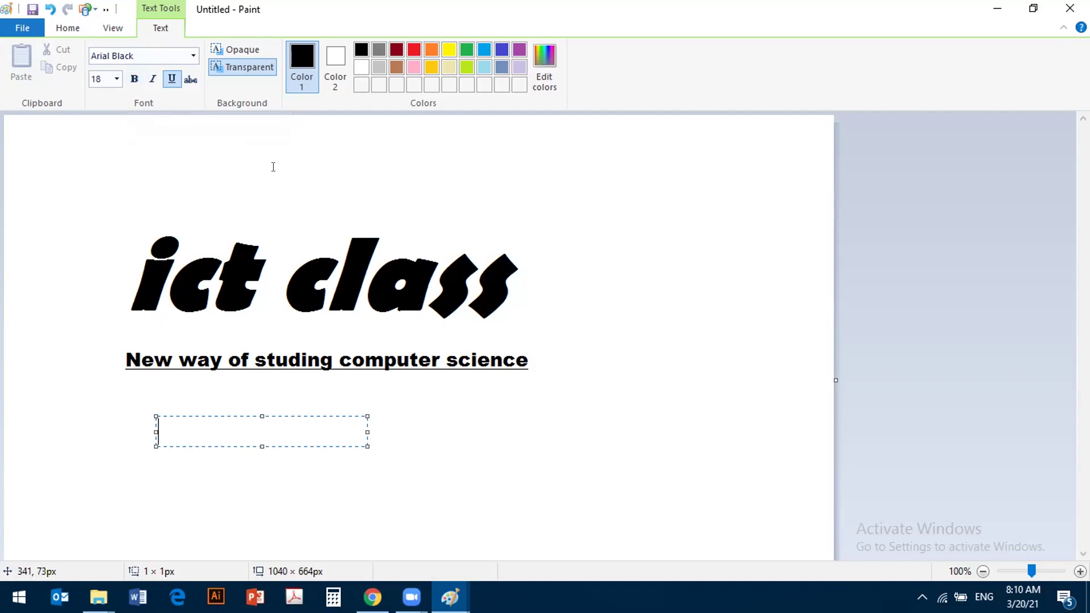
double_click(856, 8)
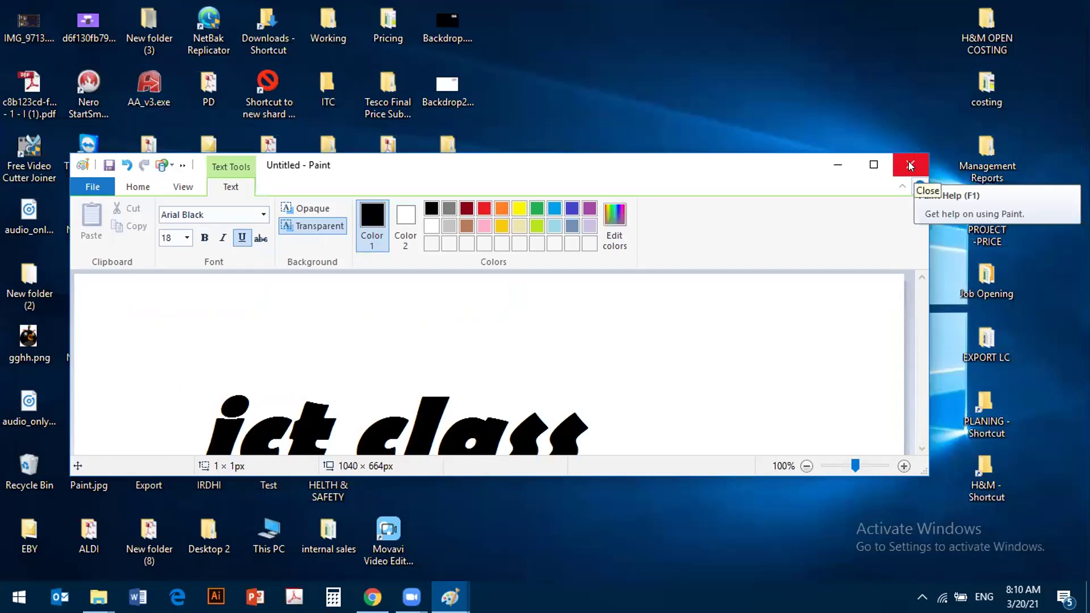
left_click(874, 164)
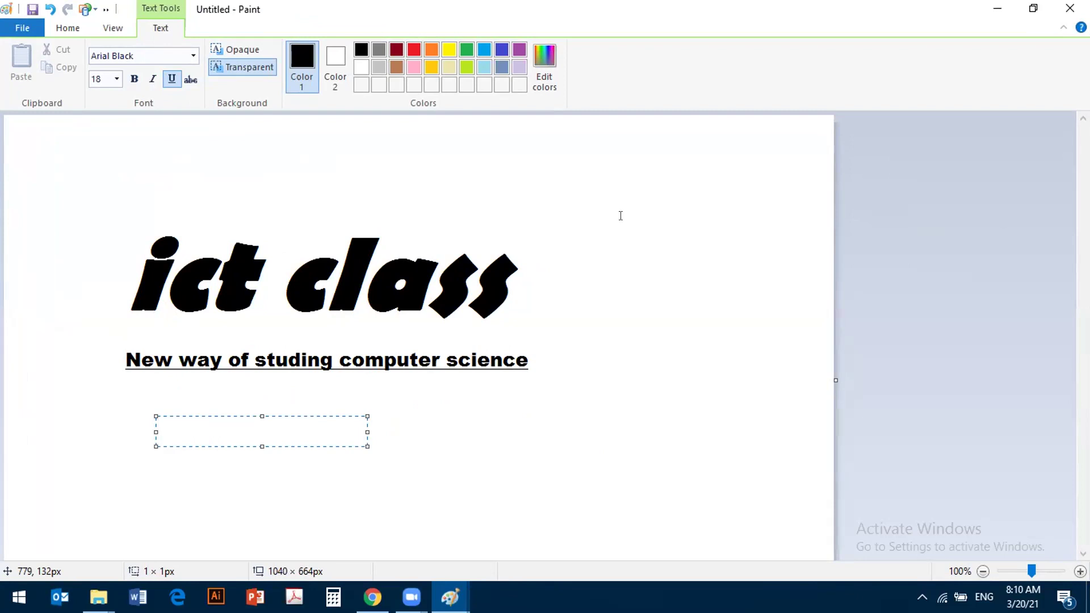
type("ict")
left_click(411, 69)
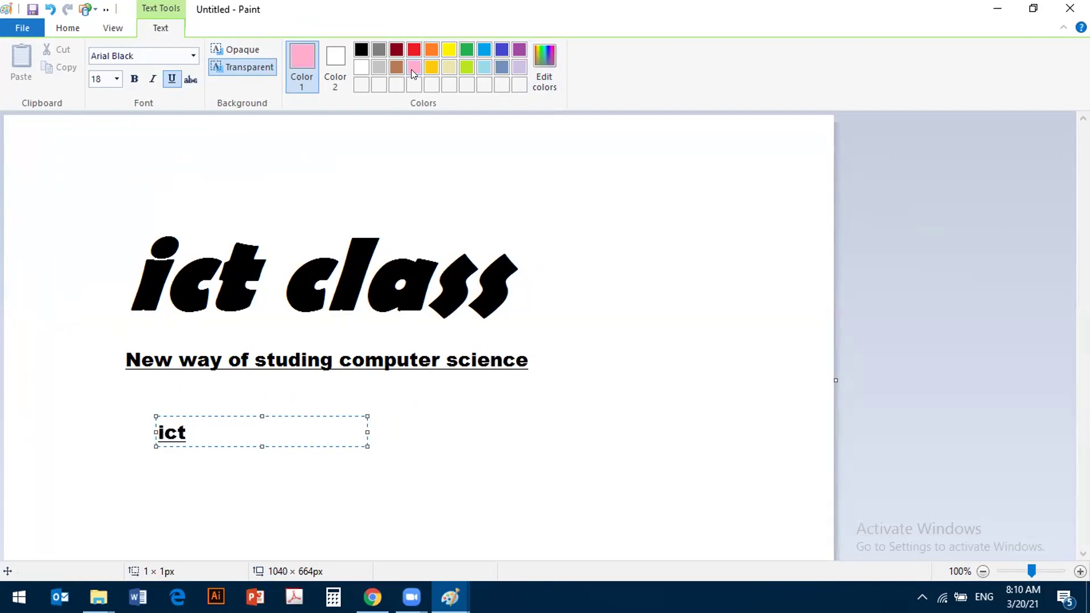
type("class")
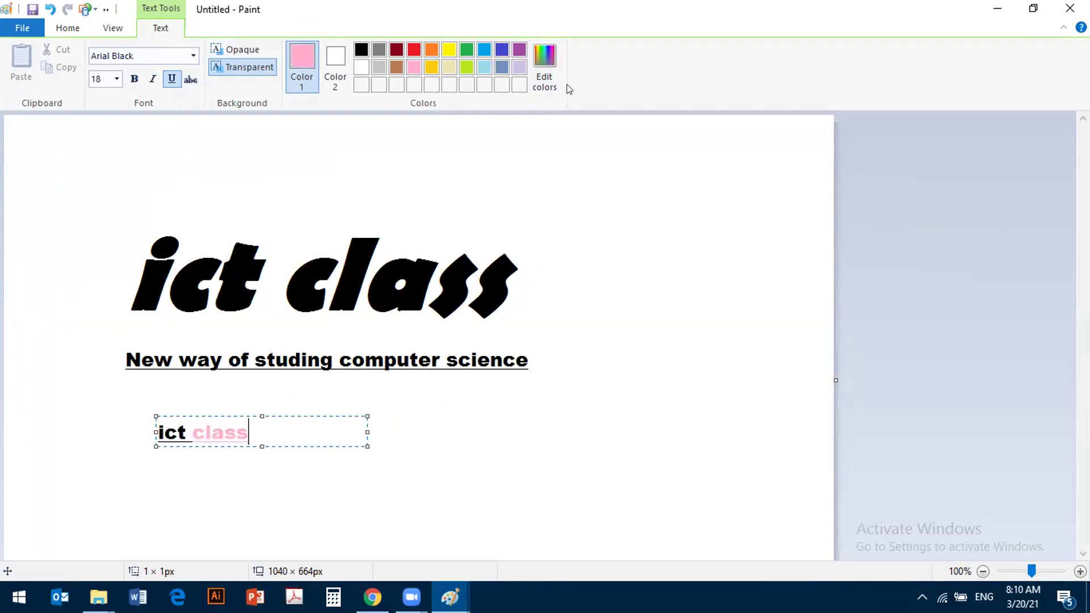
left_click(477, 153)
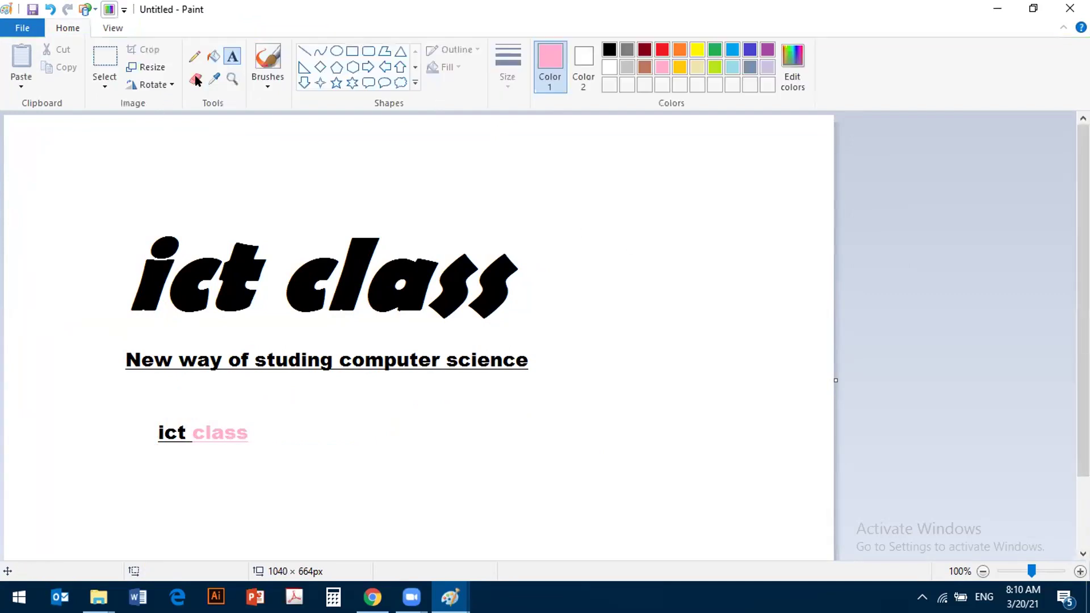
left_click_drag(213, 171, 425, 202)
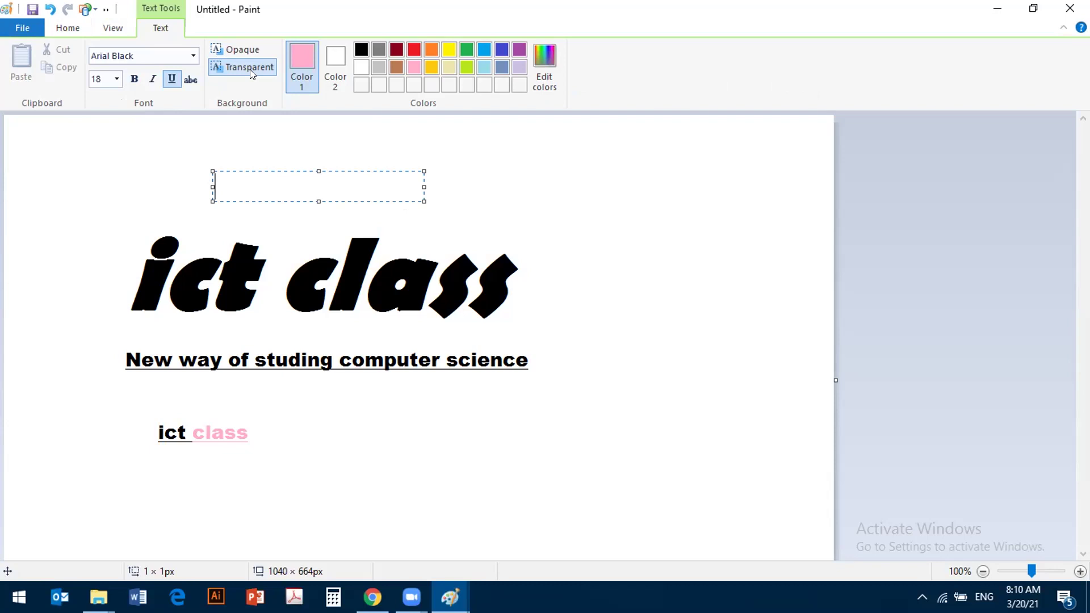
left_click(116, 79)
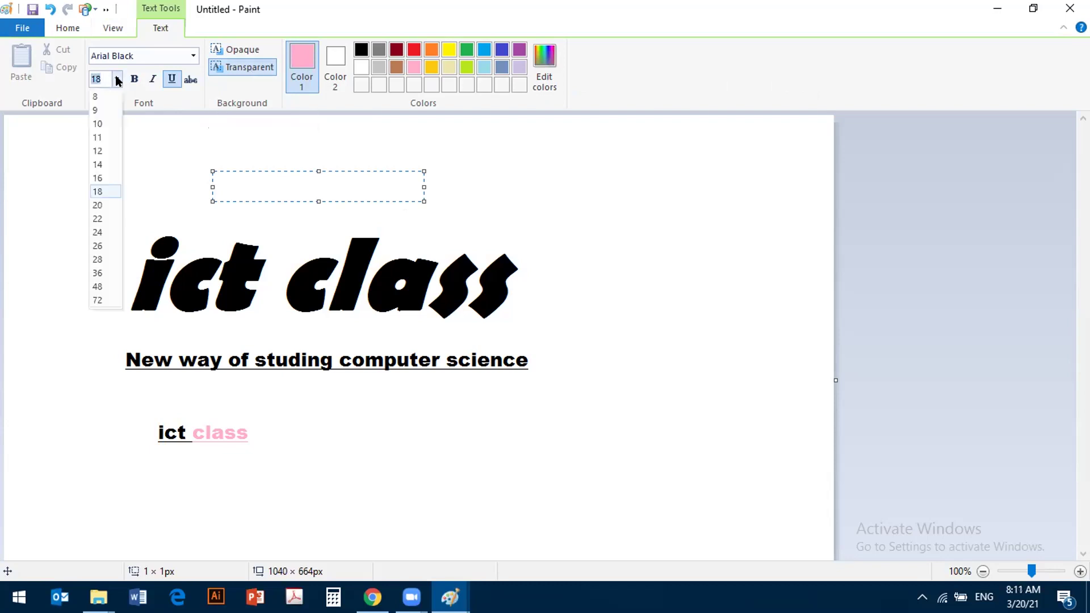
left_click(97, 245)
left_click(250, 192)
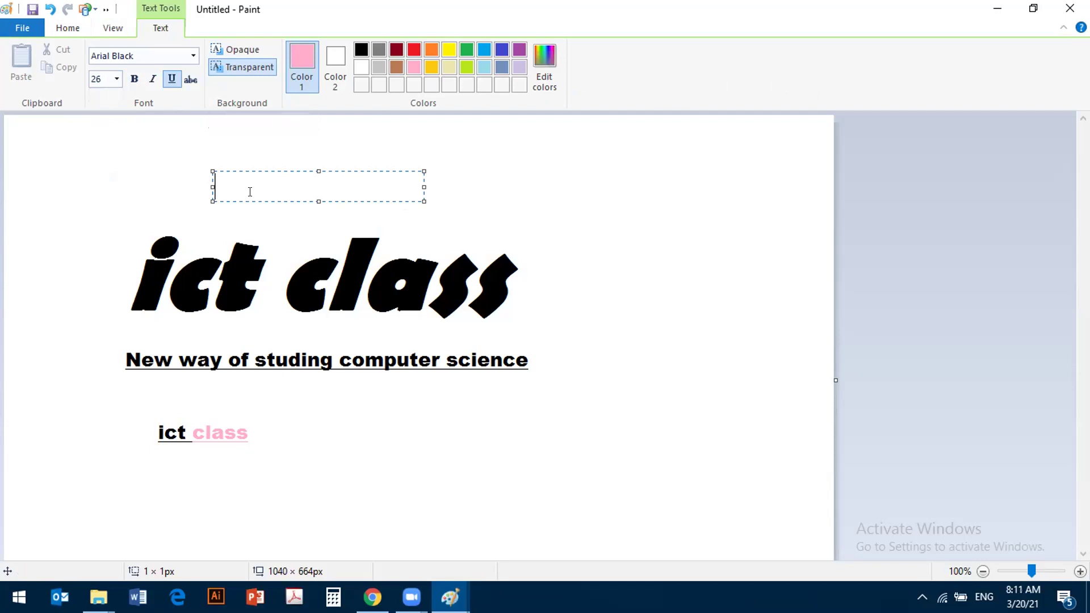
Step: Choose red as Color 1, and duplicate the large "ict class" heading, placing the copy above the original
left_click(414, 49)
left_click(67, 29)
left_click(104, 59)
left_click_drag(93, 223, 531, 324)
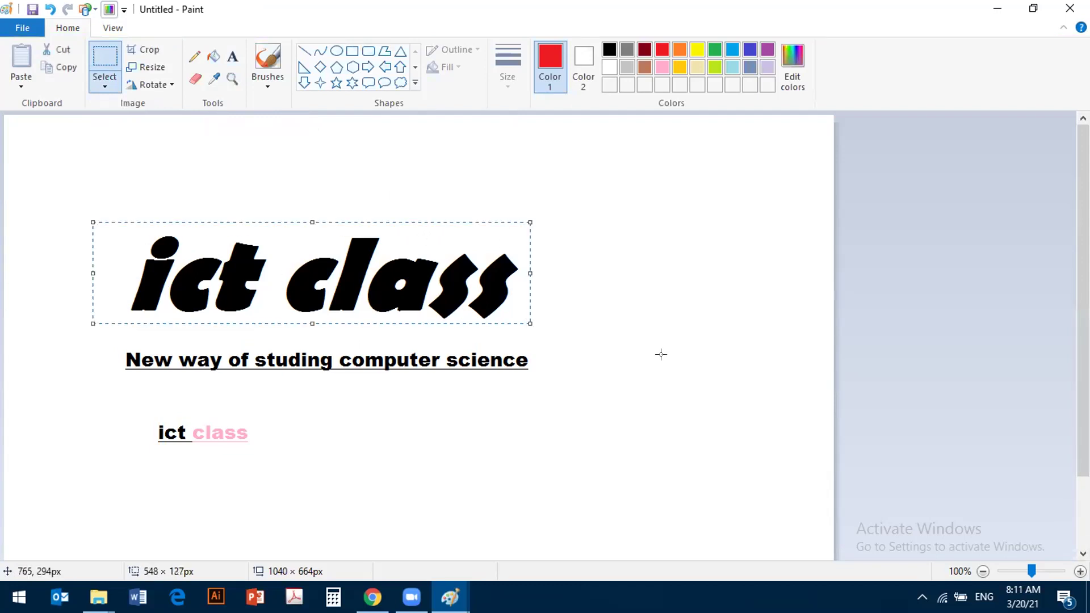
key("ctrl+c")
key("ctrl+v")
left_click_drag(335, 155, 610, 159)
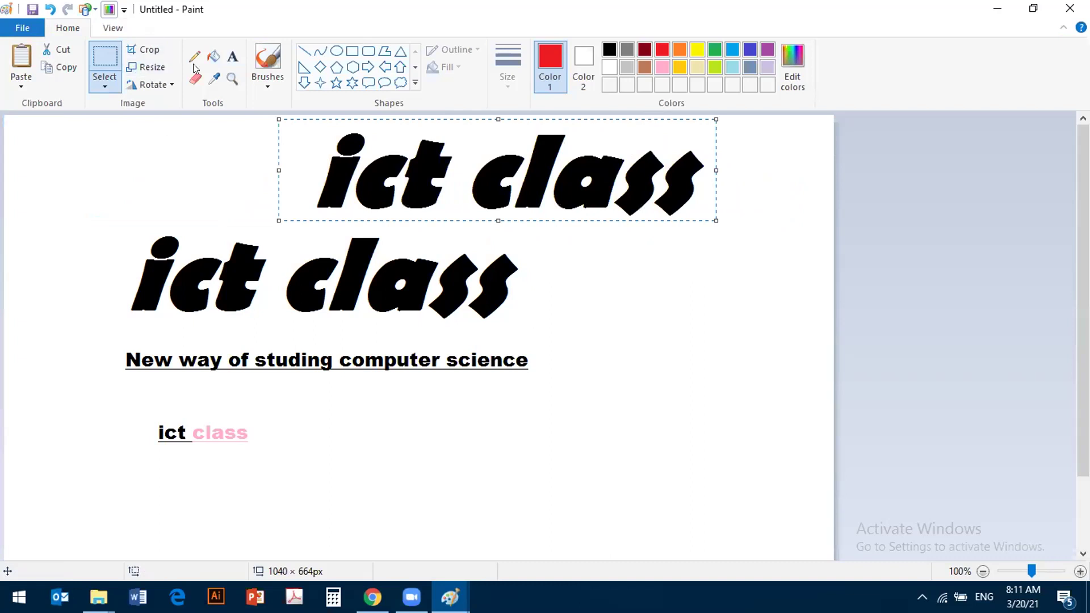
Step: Fill every letter of the upper "ict class" heading with red, including the dot of the i
left_click(220, 55)
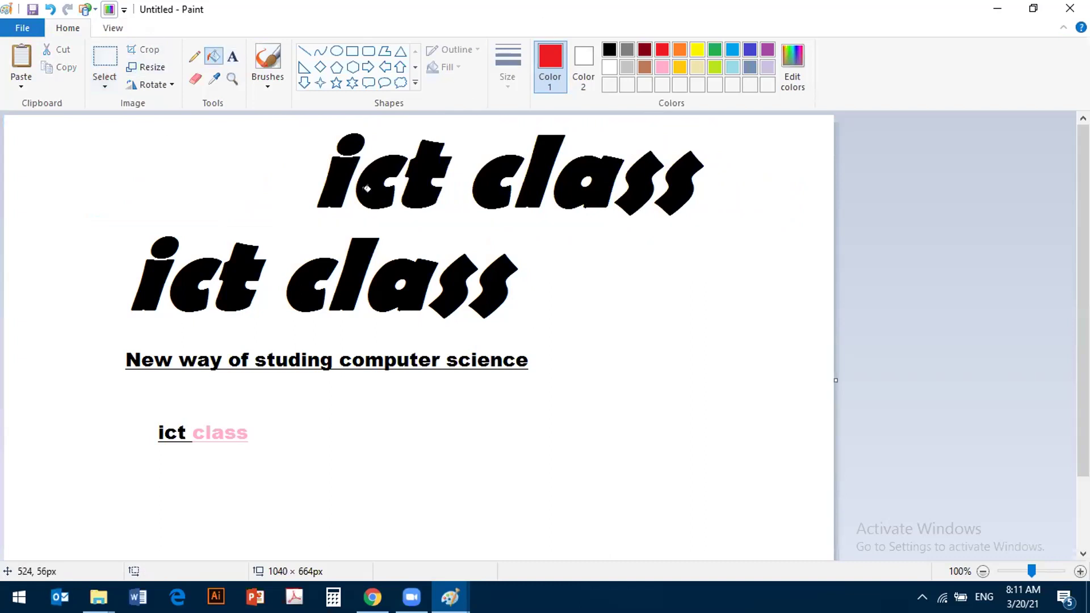
left_click(324, 152)
key("ctrl+z")
left_click(339, 176)
left_click(349, 139)
left_click(369, 168)
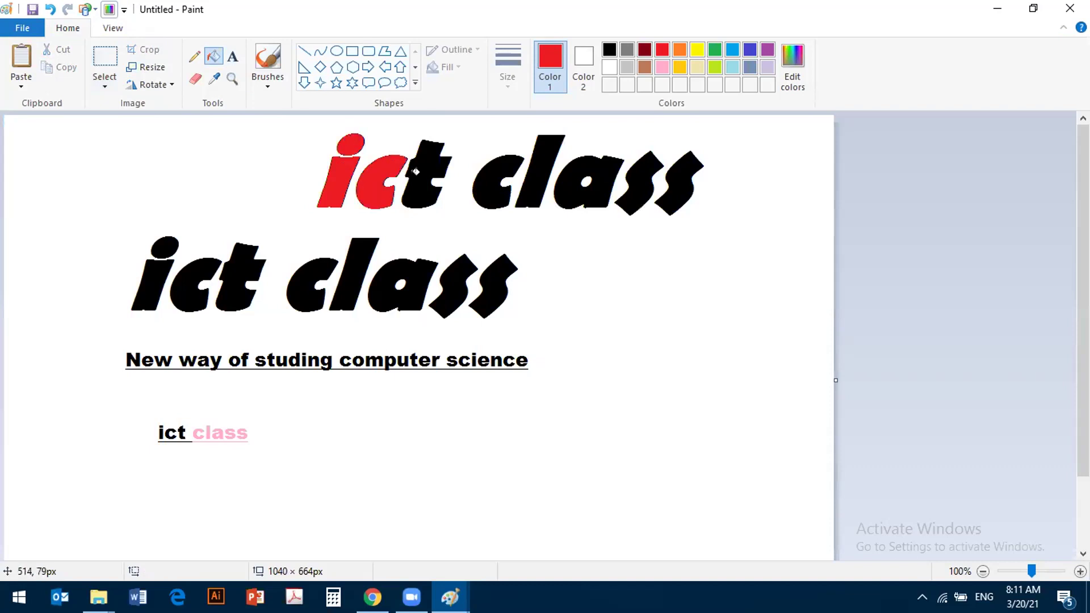
left_click(415, 180)
left_click(484, 172)
left_click(542, 171)
left_click(571, 179)
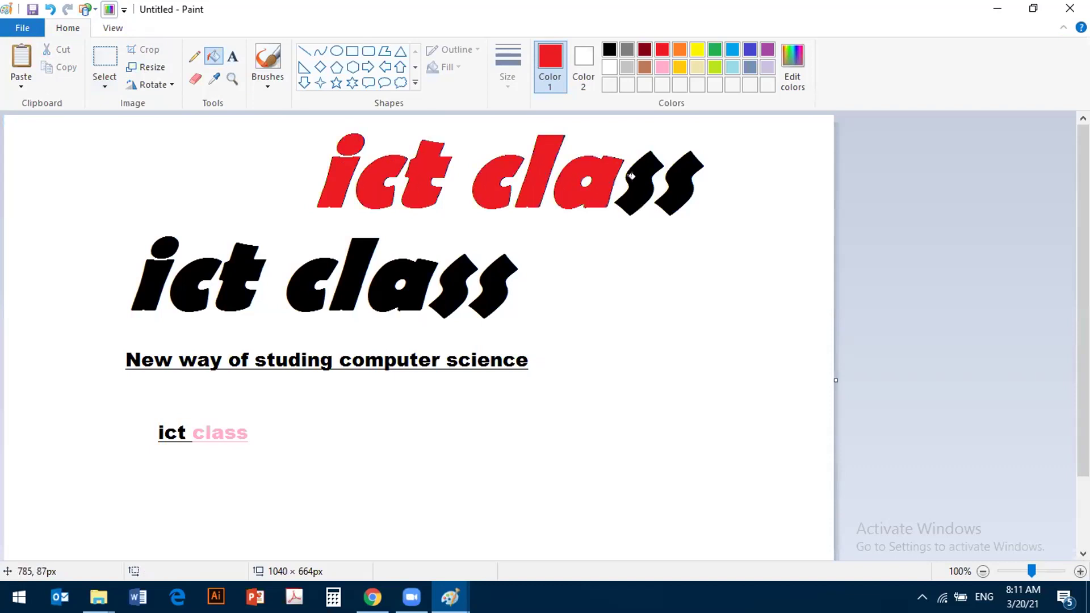
left_click(629, 176)
left_click(688, 186)
Step: Select the upper part of the red "ict class" heading, an area about 605 × 78 px, and delete it
left_click(105, 58)
left_click_drag(262, 120, 404, 189)
left_click_drag(503, 191, 744, 182)
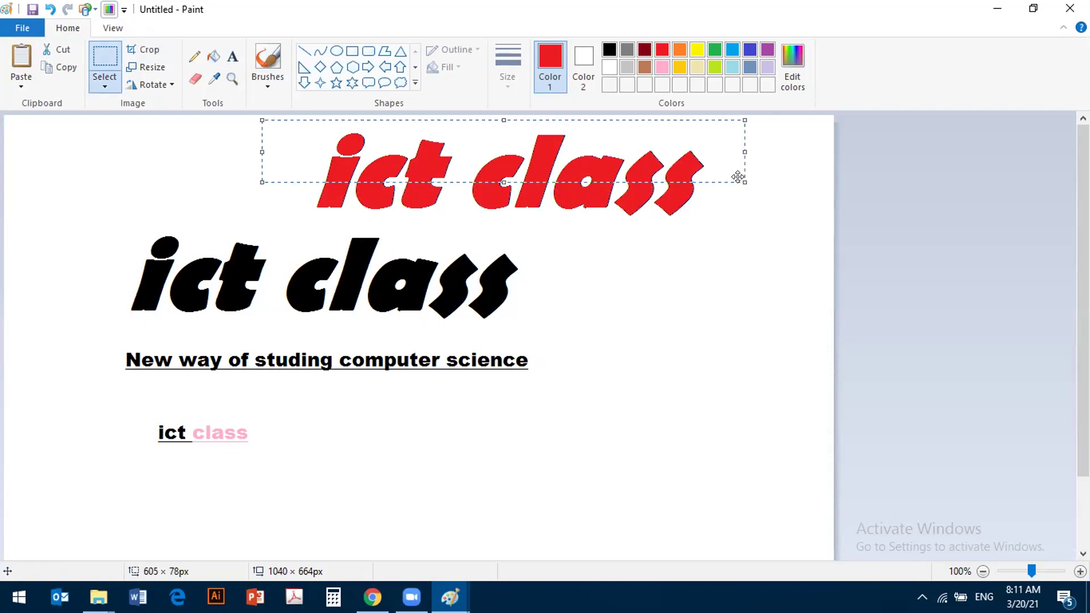
key("Delete")
Step: Move the remaining lower part of the red lettering onto the matching lower part of the black heading and deselect it
left_click_drag(300, 155, 765, 223)
left_click_drag(543, 190, 340, 293)
left_click(106, 83)
left_click(159, 229)
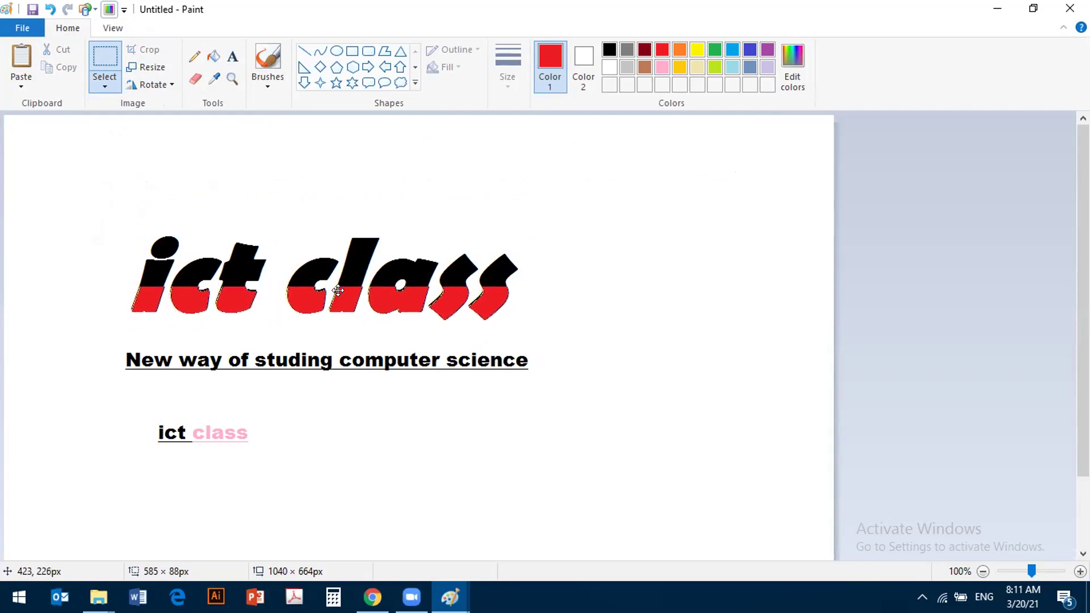
left_click(710, 360)
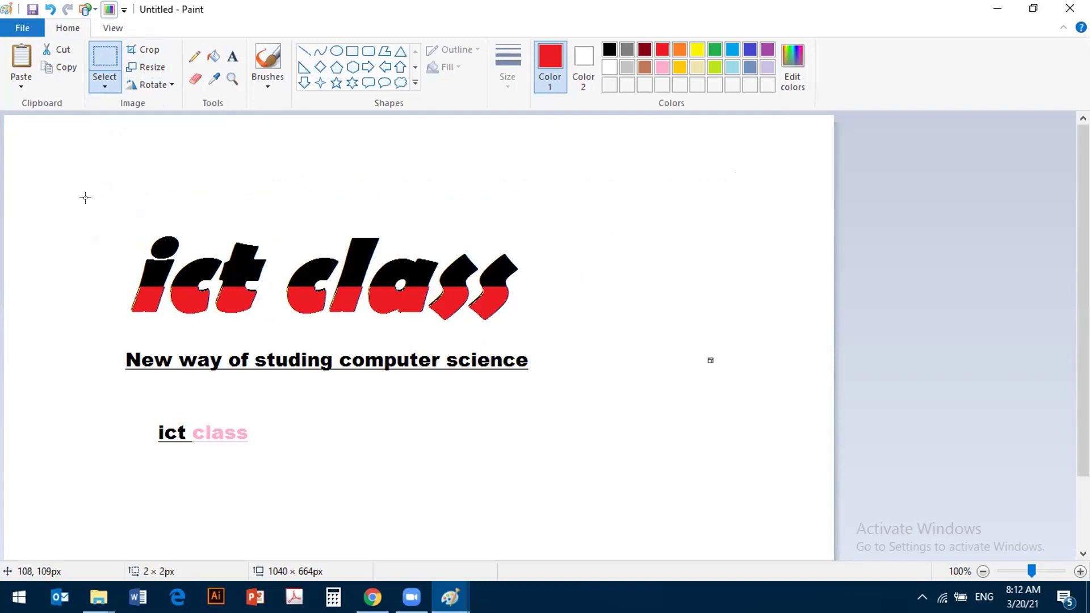
Step: Delete all the lettering from the canvas and close the drawing without saving it
left_click_drag(85, 197, 584, 475)
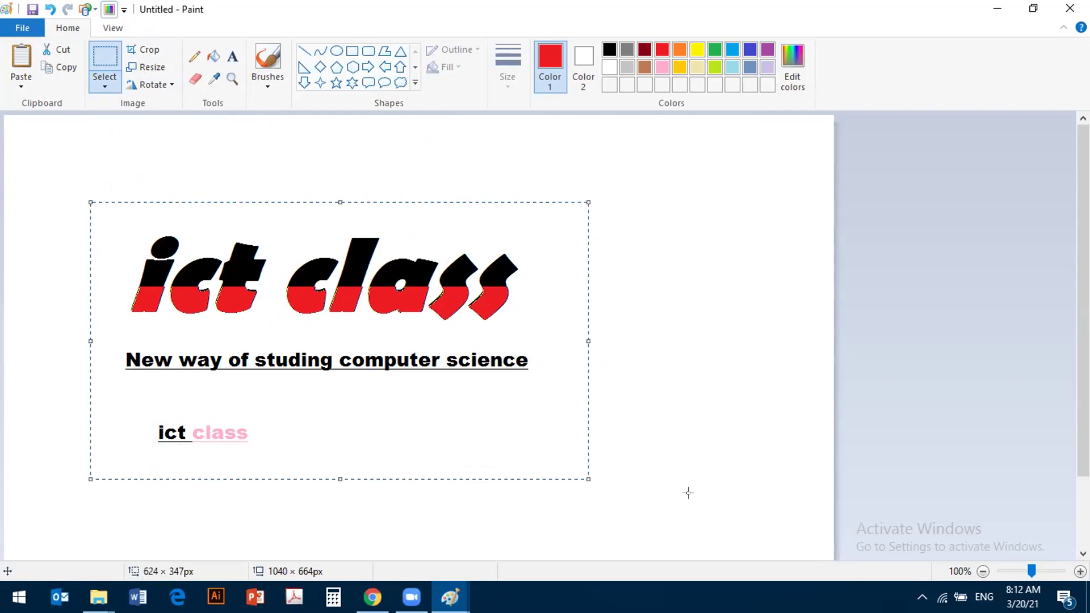
key("Delete")
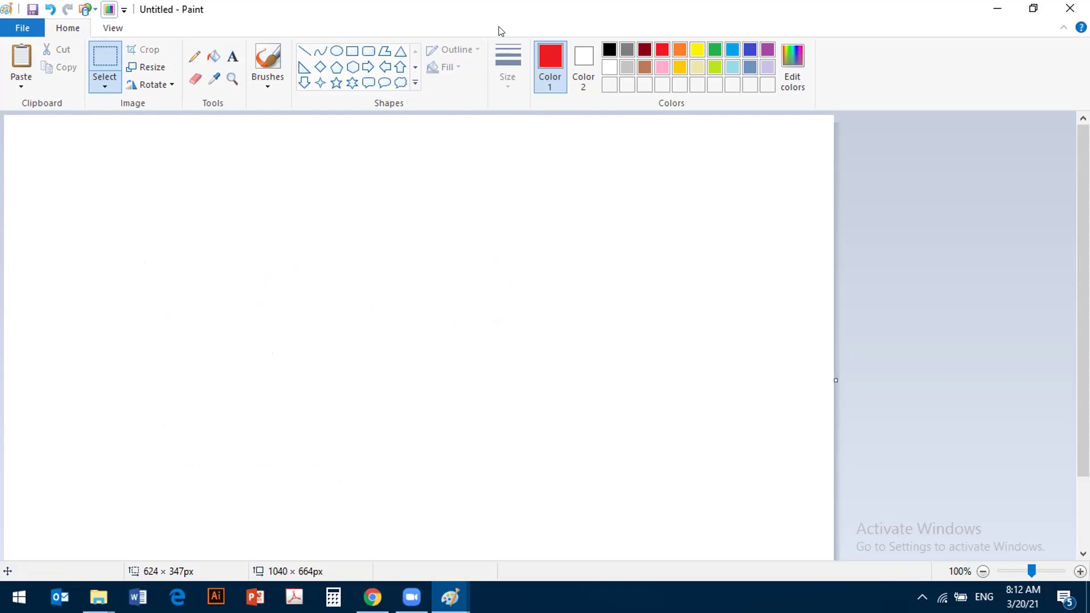
double_click(499, 9)
left_click(699, 269)
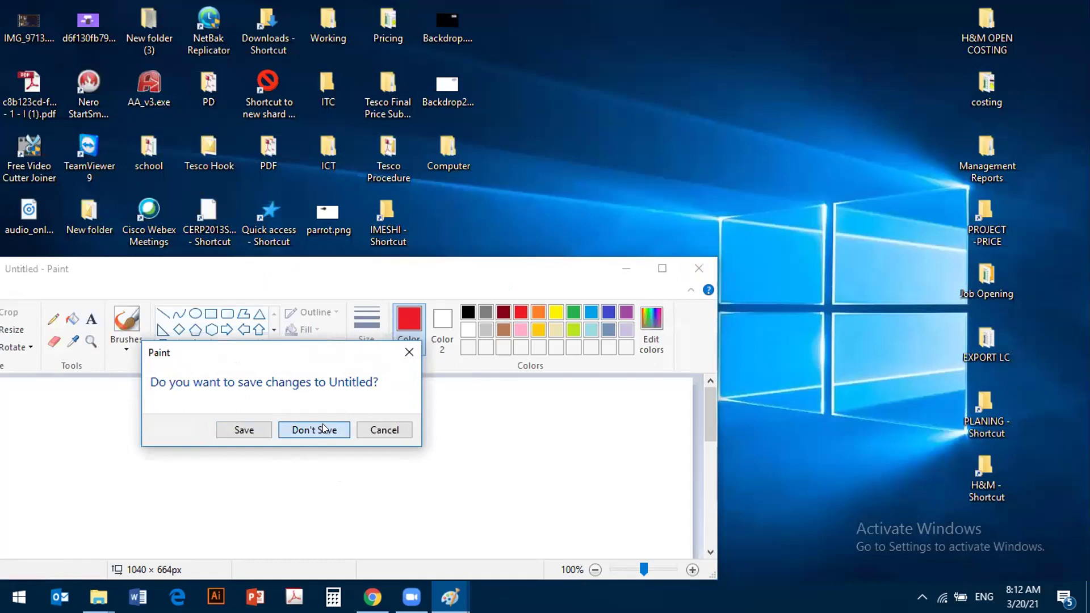
left_click(324, 429)
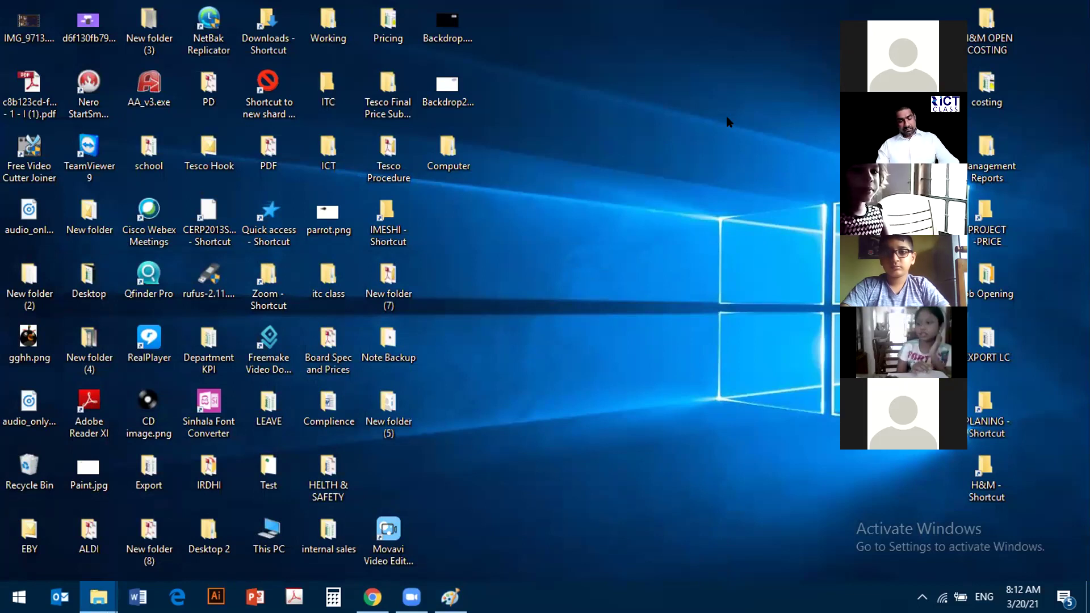
Step: Switch to Chrome and show the "Morning Guitar Instrumental Music to Wake Up Without Coffee" video in full screen
mouse_move(372, 596)
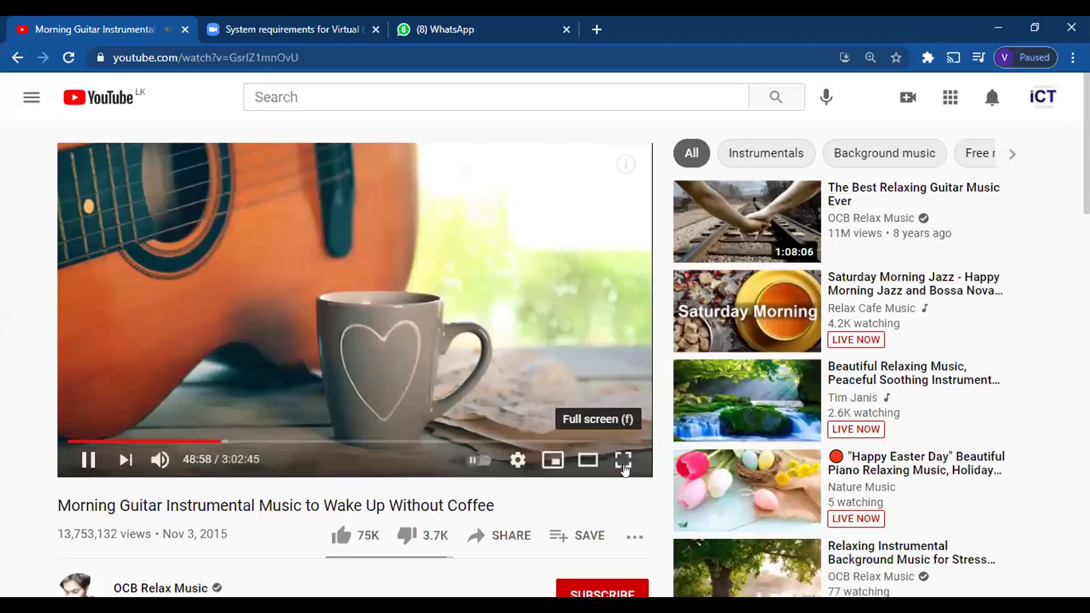
left_click(608, 539)
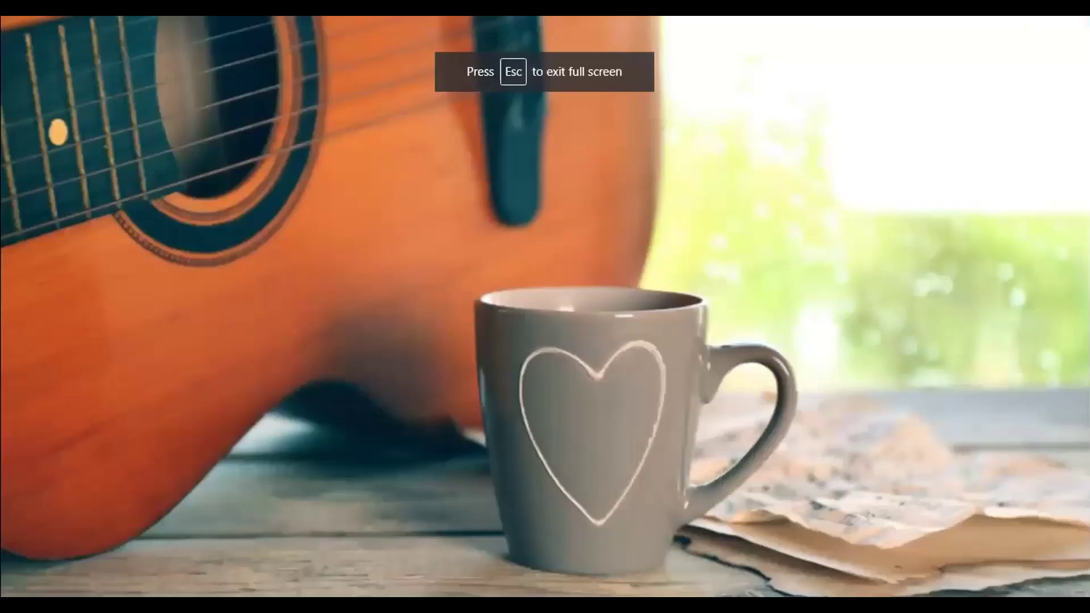